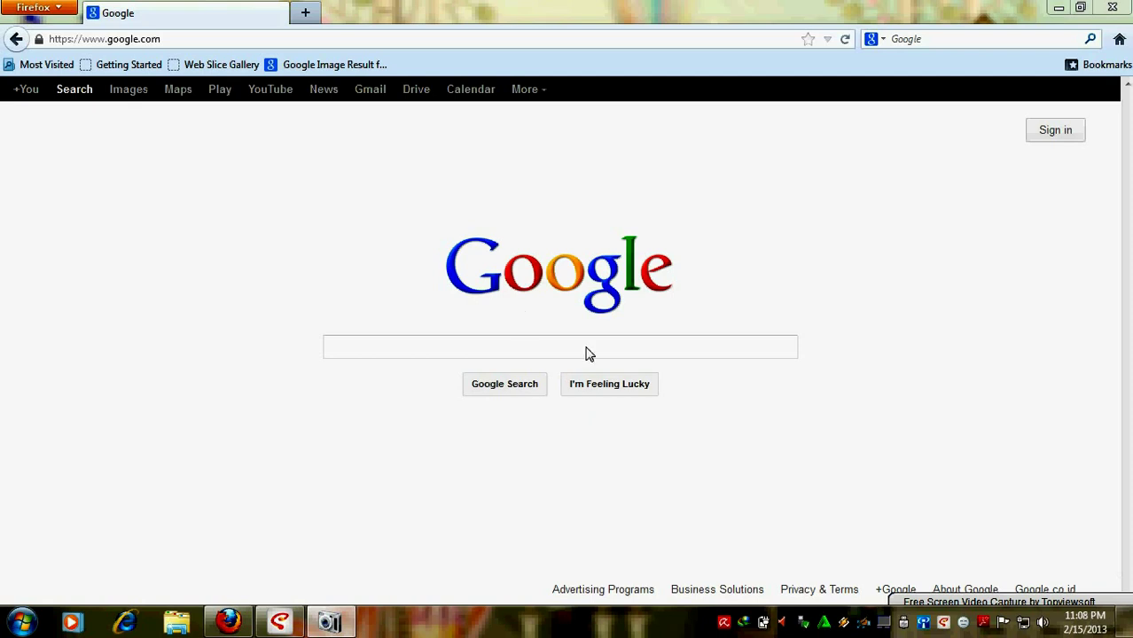
pyautogui.click(179, 44)
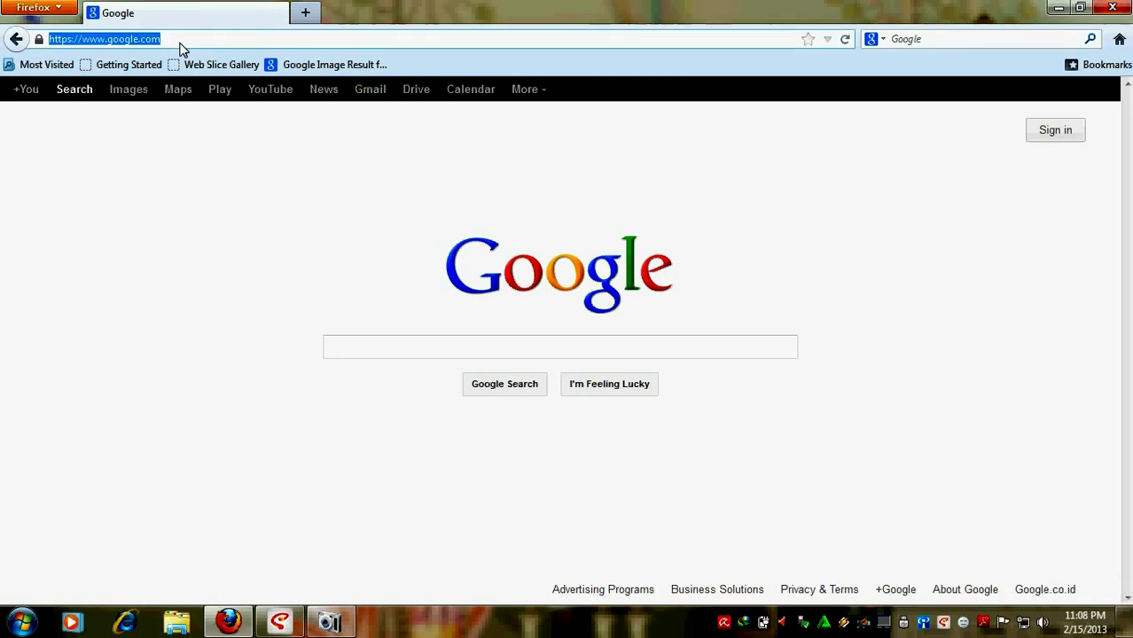
pyautogui.write('www')
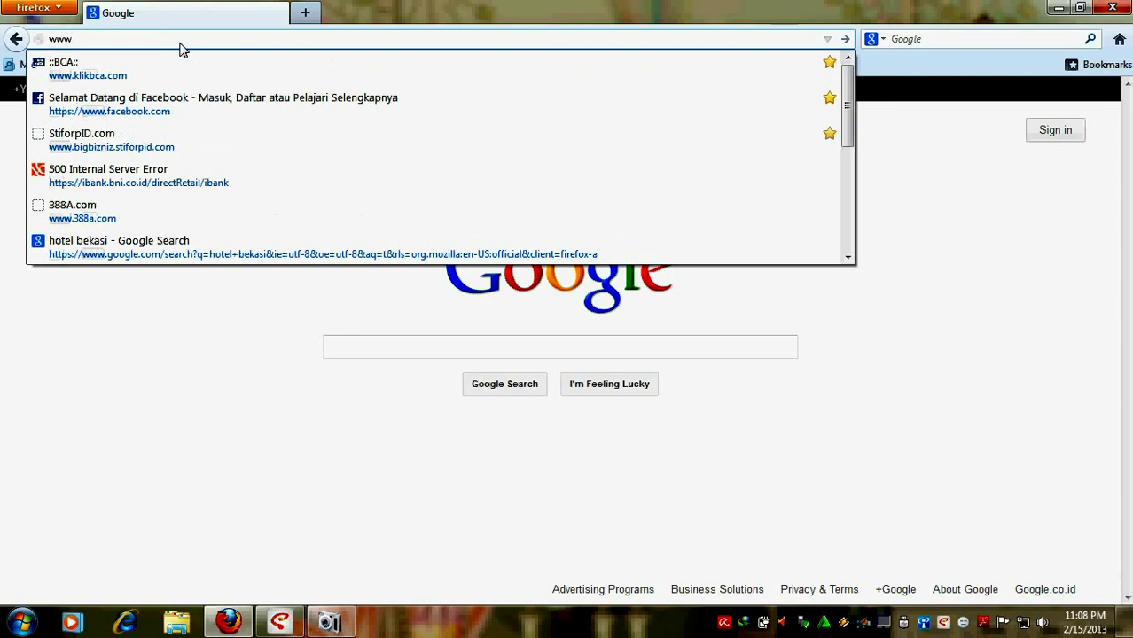
pyautogui.write('.stiforp.com/')
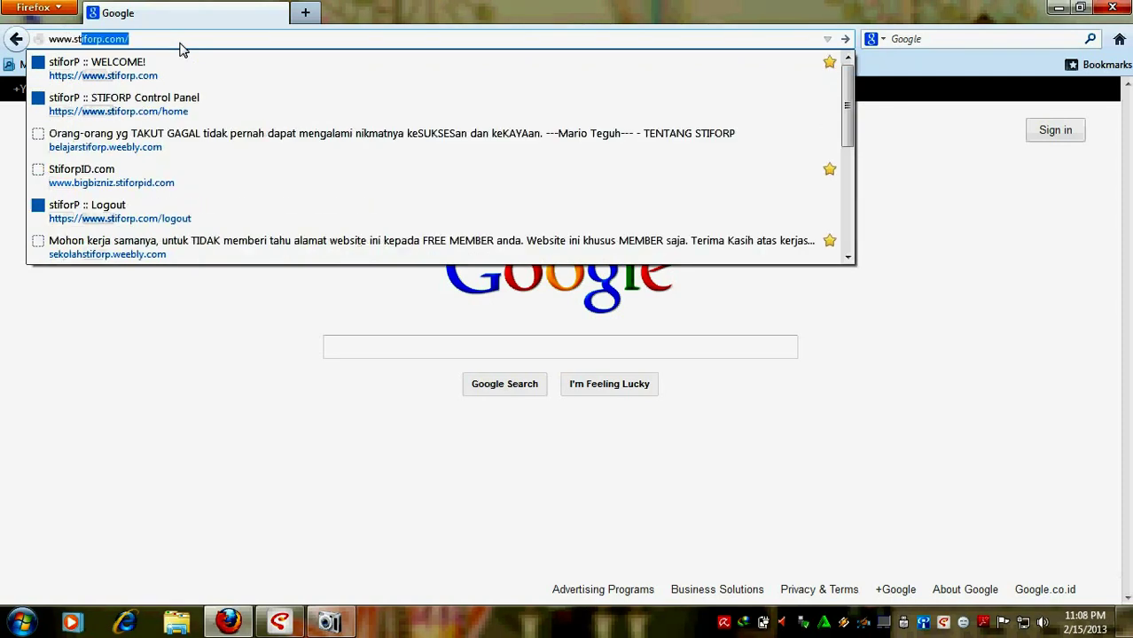
# Step: Open the Stiforp welcome page and fill the member username from the saved suggestion
pyautogui.click(174, 60)
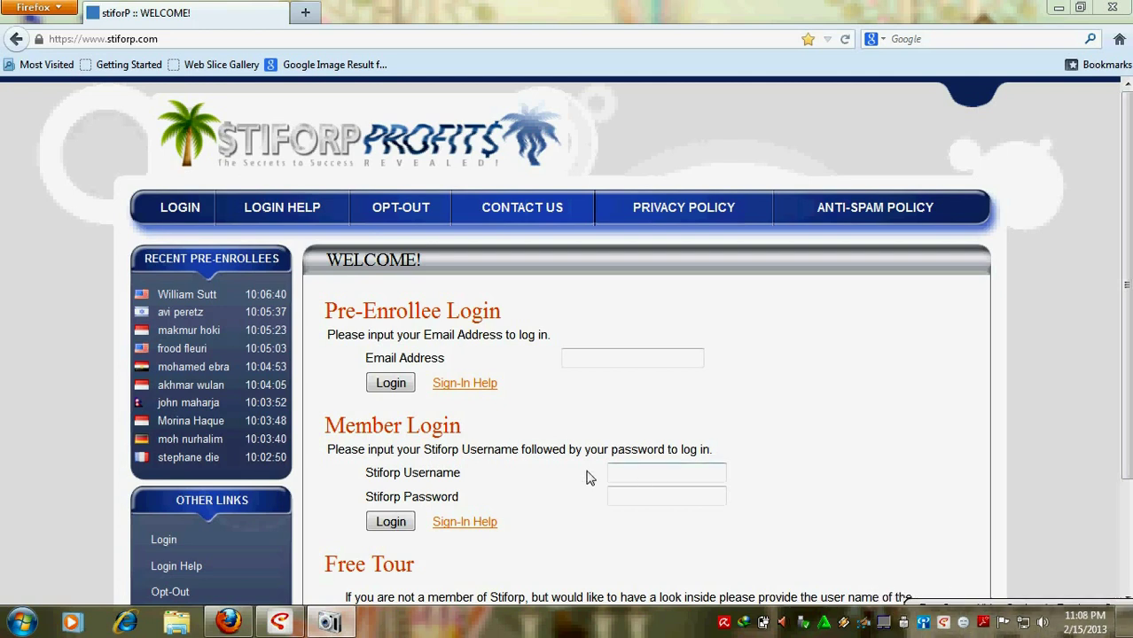
pyautogui.tripleClick(463, 435)
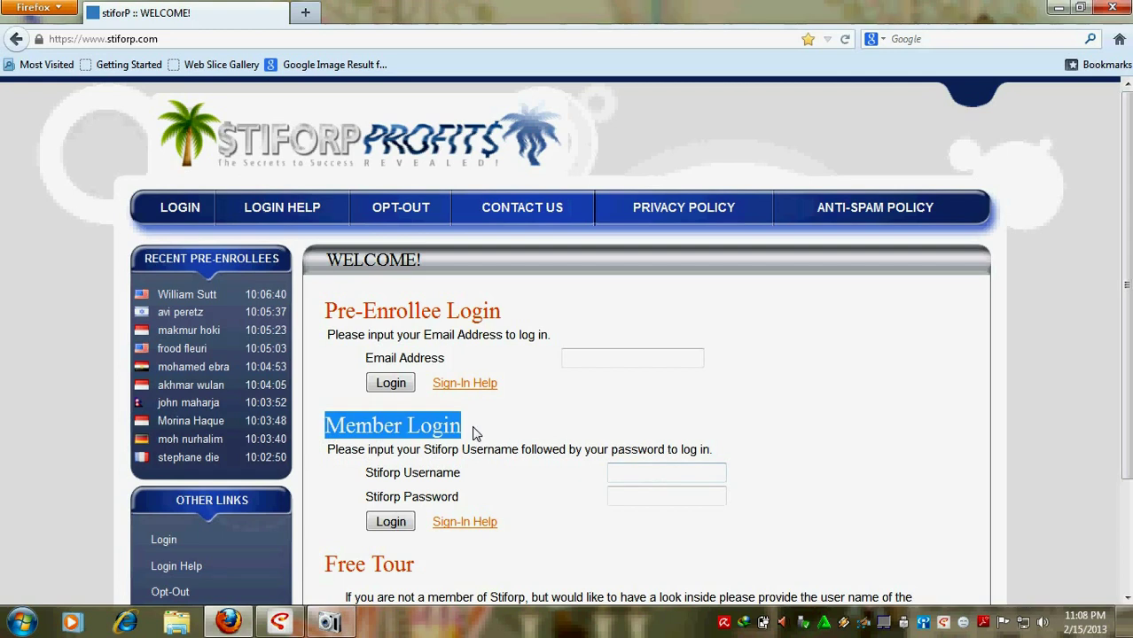
pyautogui.click(644, 476)
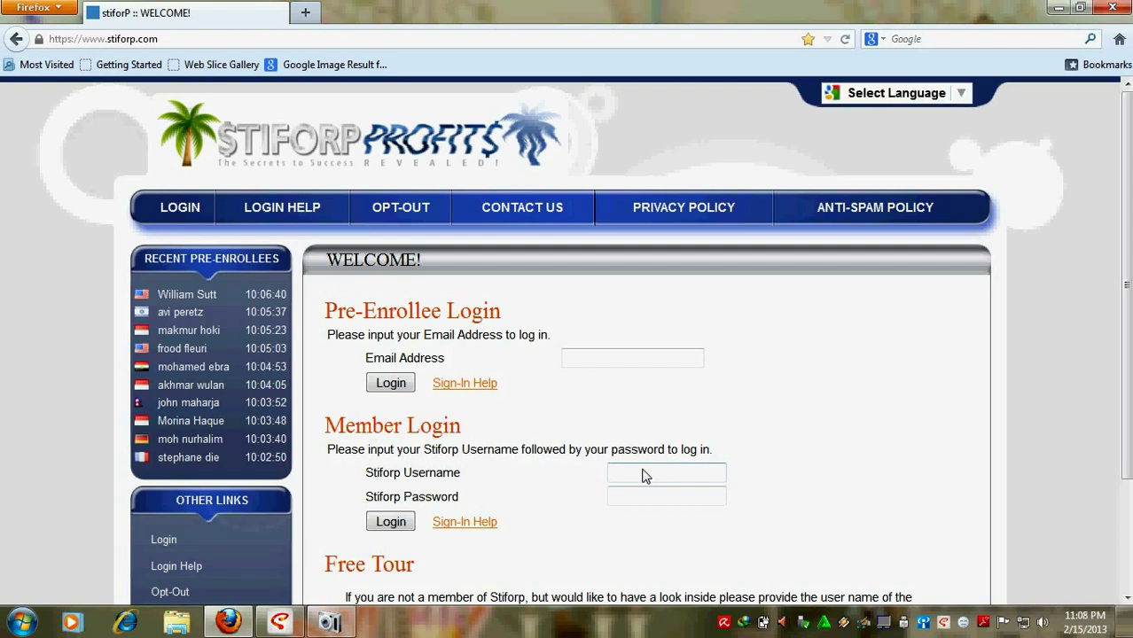
pyautogui.write('dhia')
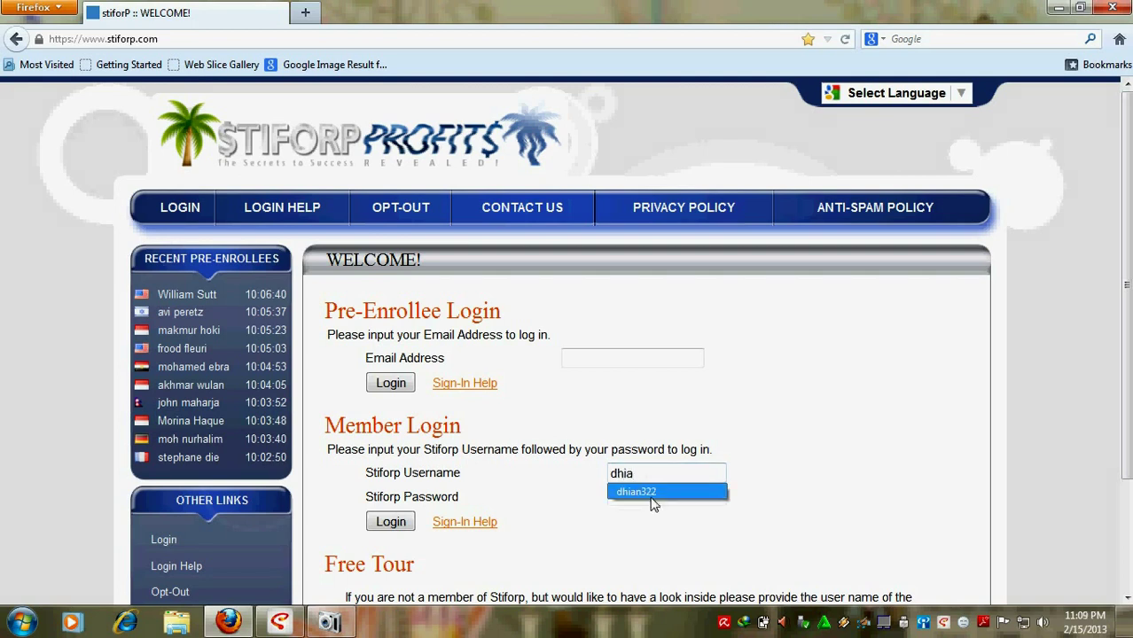
pyautogui.click(652, 493)
# Step: Enter the account password and log in to the member back office
pyautogui.click(650, 500)
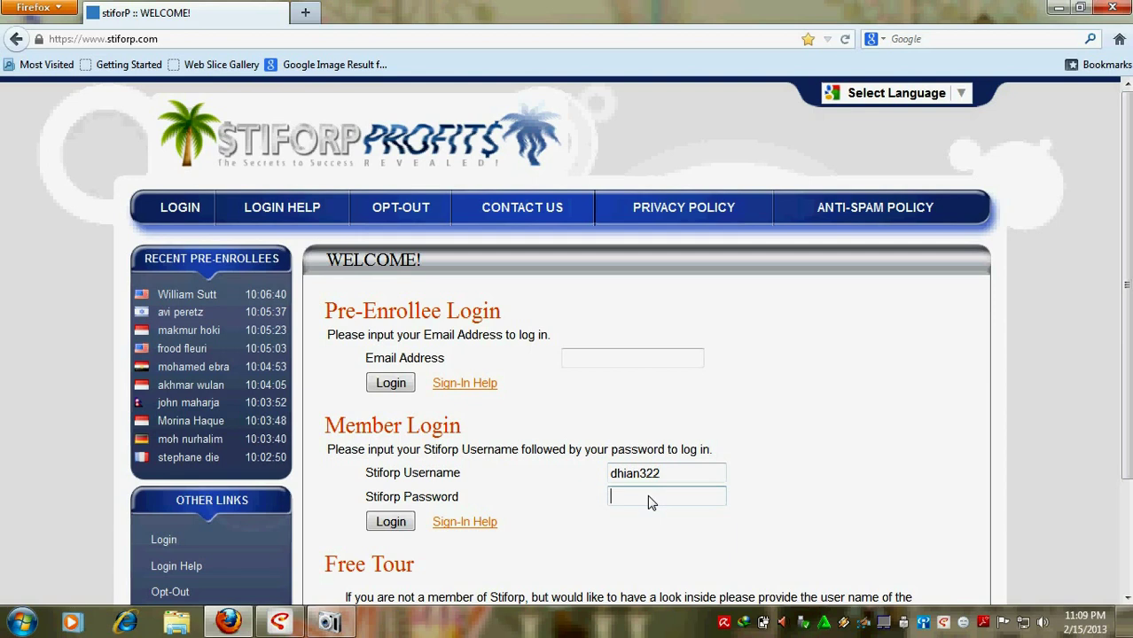
pyautogui.write('*******')
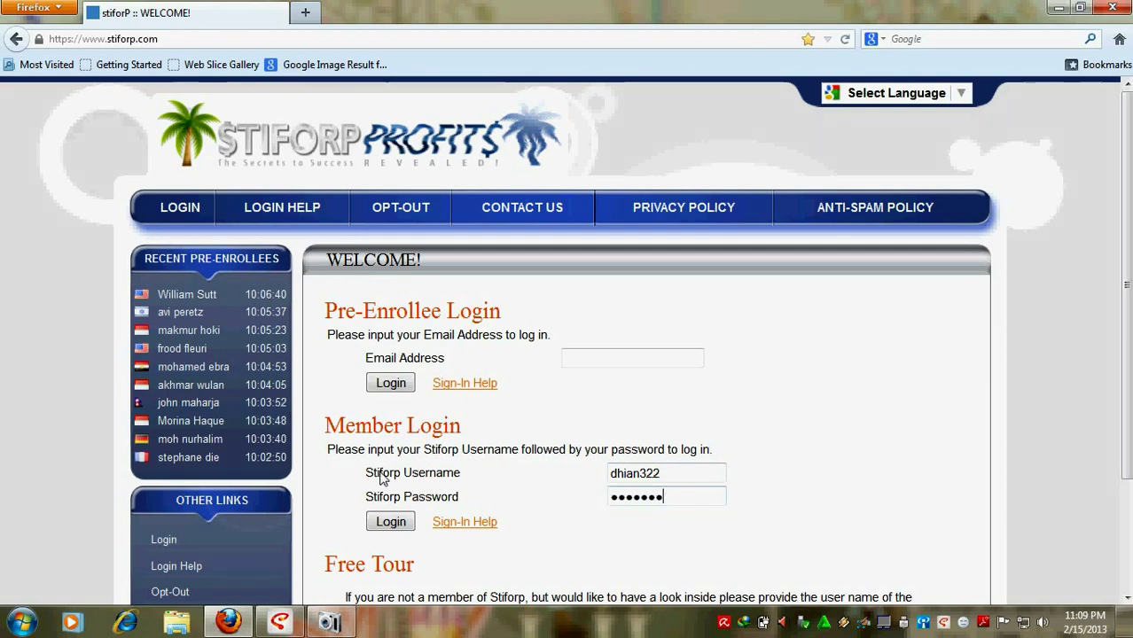
pyautogui.moveTo(383, 478); pyautogui.dragTo(470, 476)
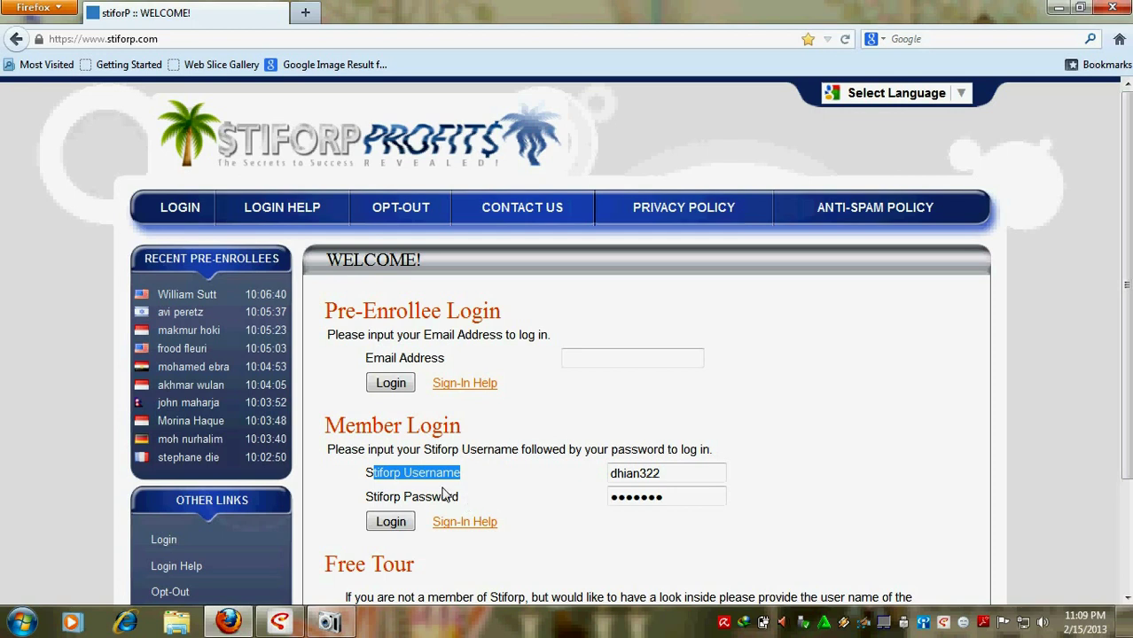
pyautogui.click(454, 494)
pyautogui.moveTo(367, 498); pyautogui.dragTo(471, 500)
pyautogui.click(480, 503)
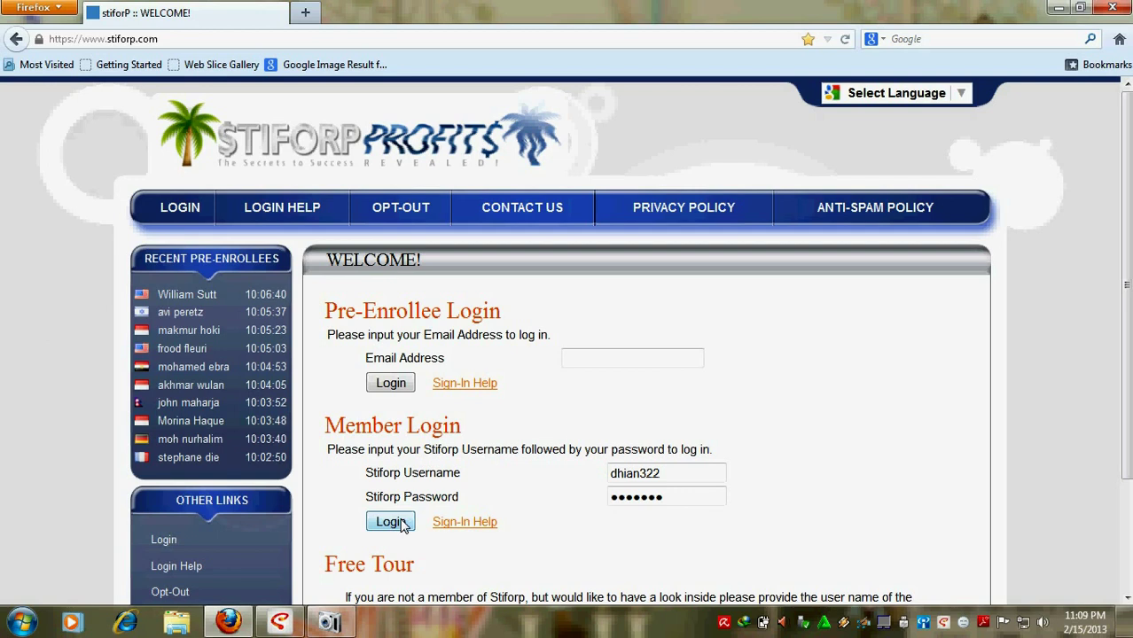
pyautogui.click(395, 523)
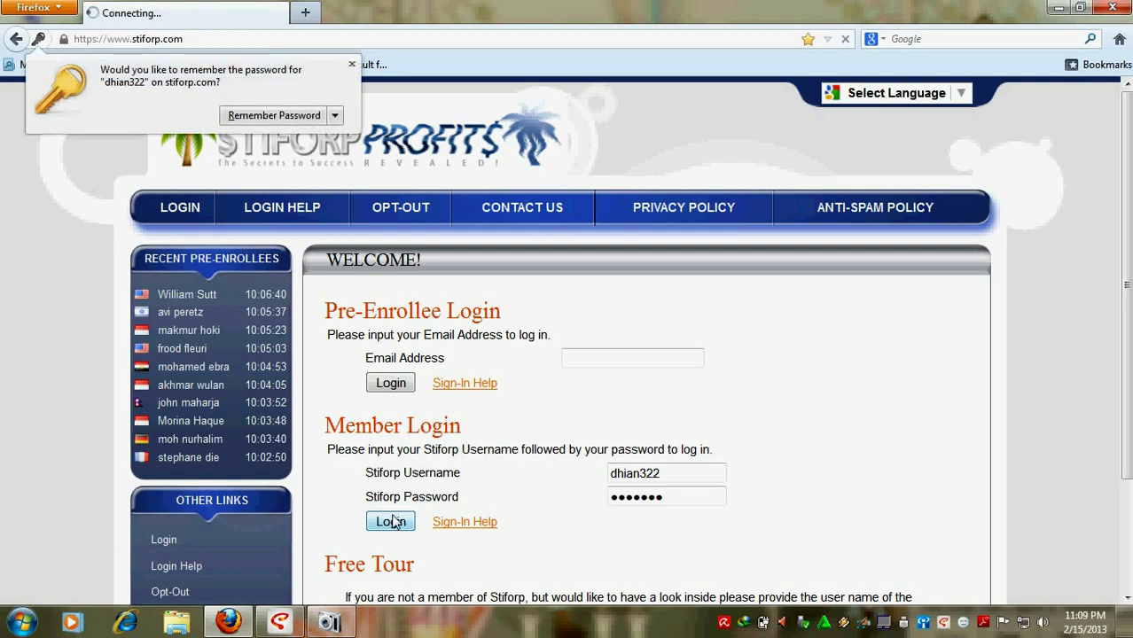
# Step: Dismiss Firefox's Remember Password offer and go to My Earnings in the Account Information sidebar
pyautogui.click(352, 64)
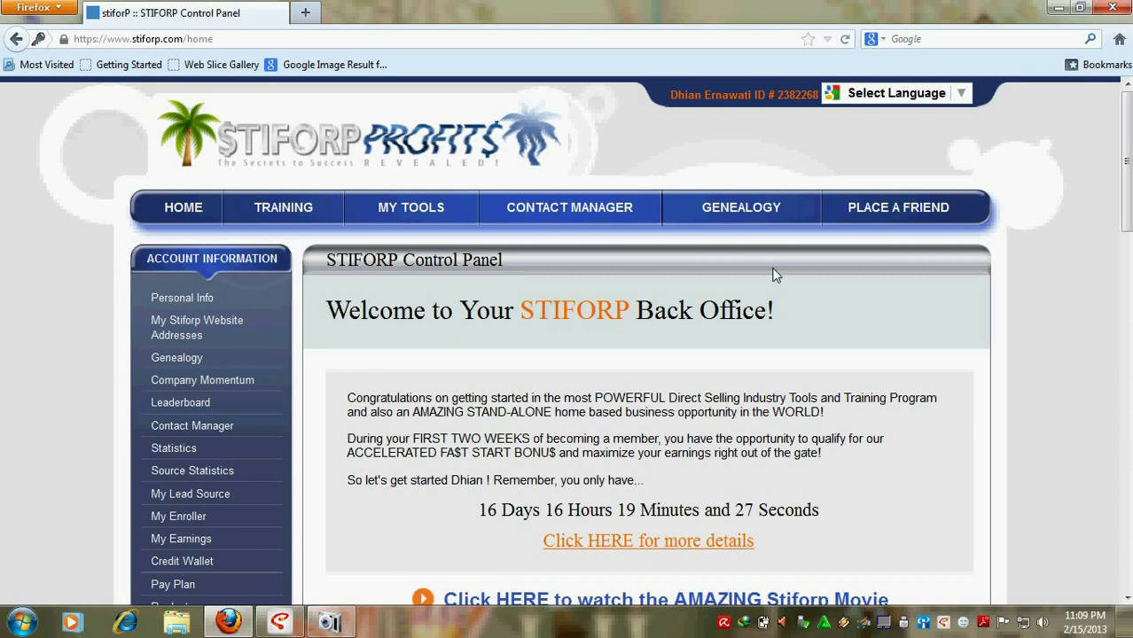
pyautogui.moveTo(639, 323); pyautogui.dragTo(777, 321)
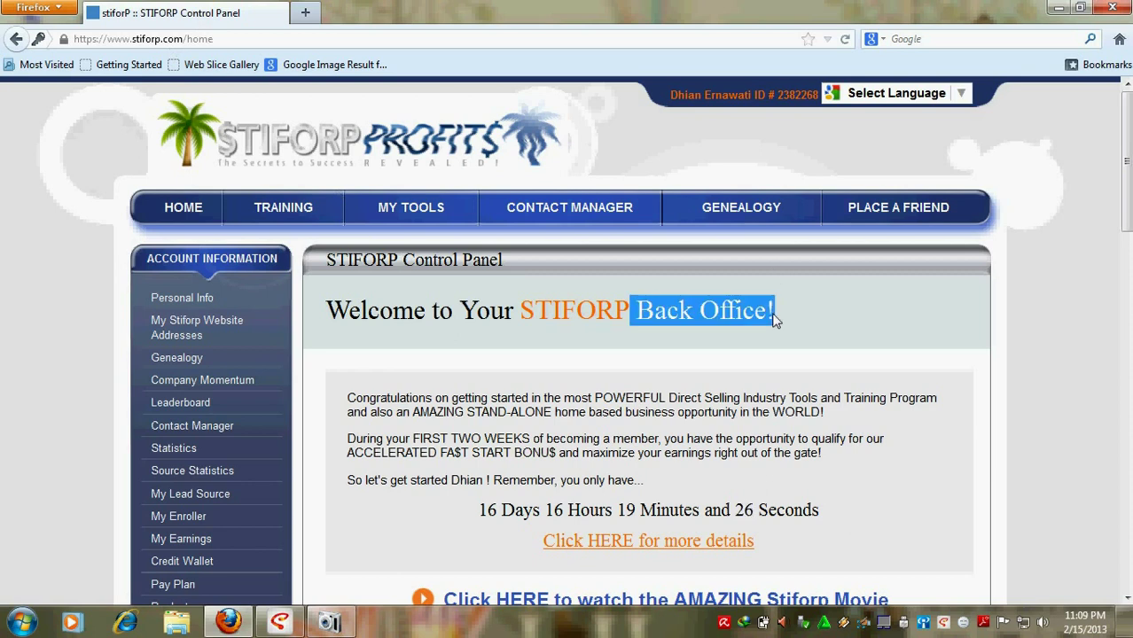
pyautogui.click(577, 362)
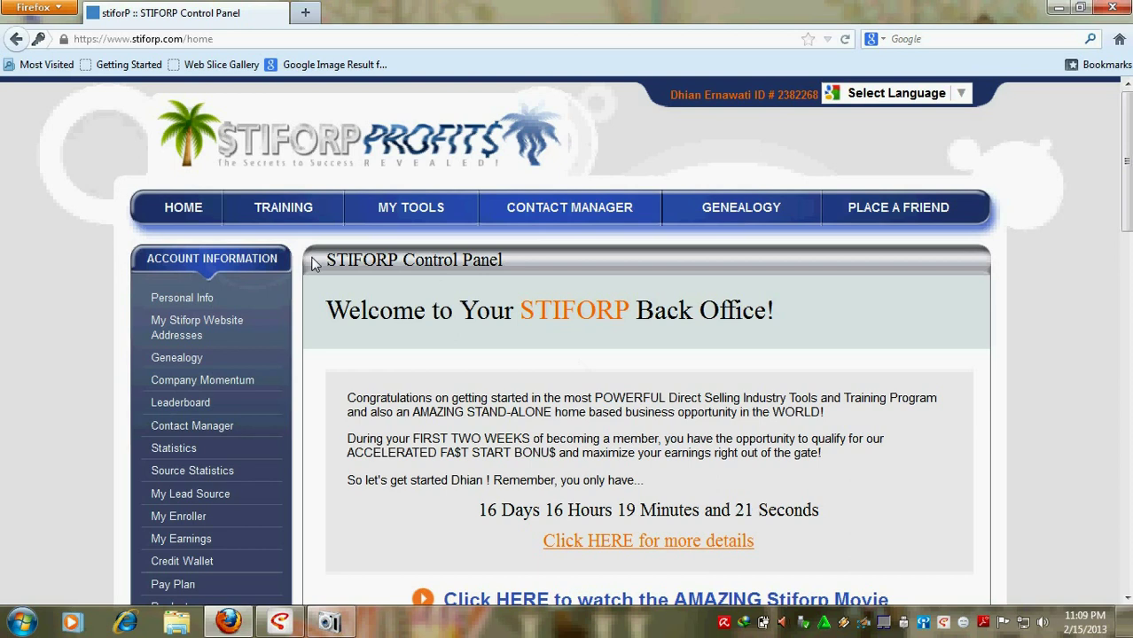
pyautogui.scroll(-2, 195, 257)
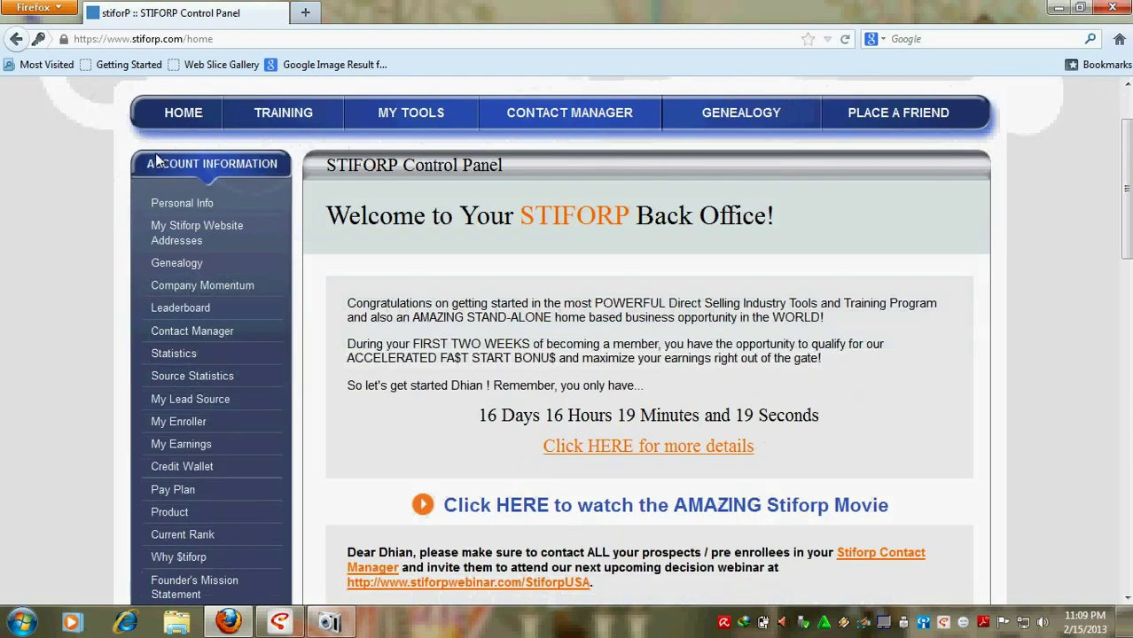
pyautogui.scroll(-2, 201, 263)
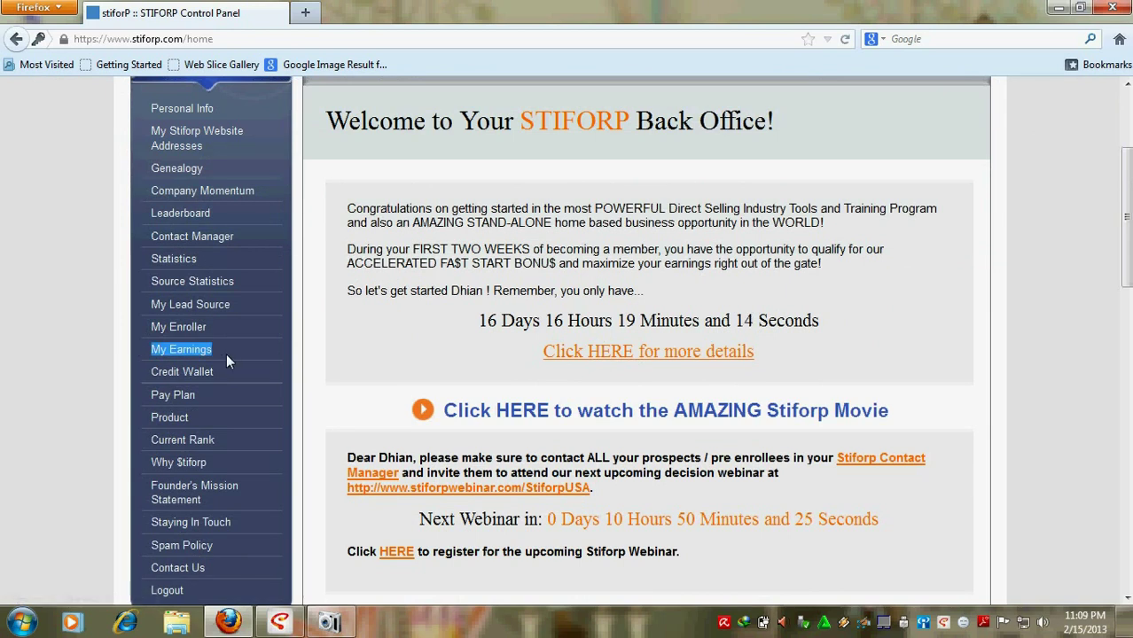
pyautogui.click(178, 350)
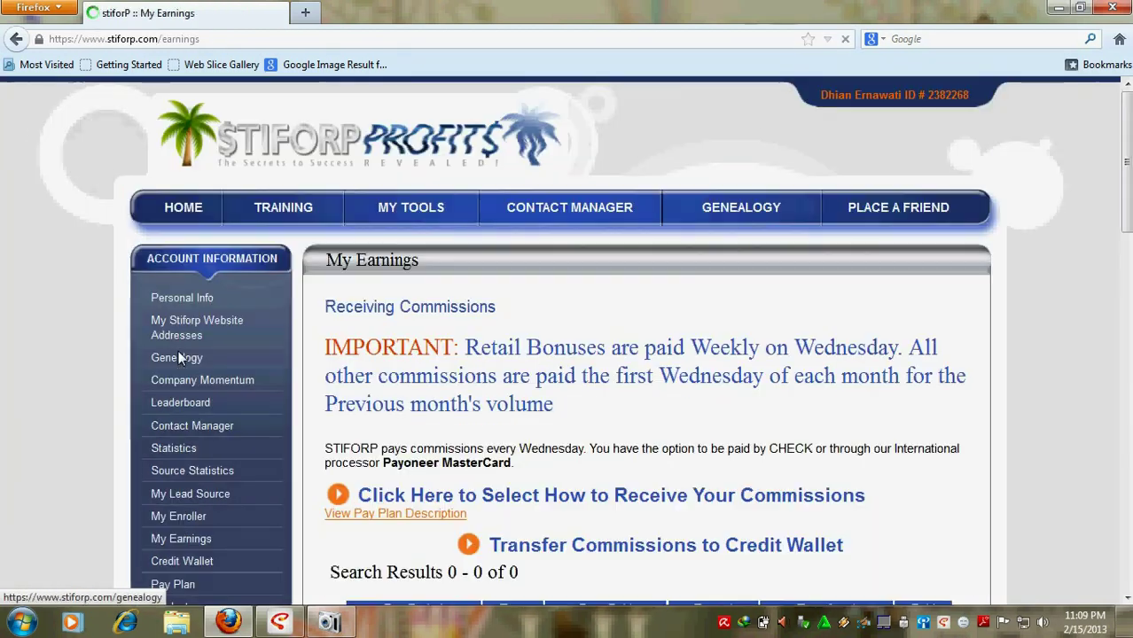
# Step: From My Earnings, follow 'Click Here to Select How to Receive Your Commissions'
pyautogui.scroll(-2, 543, 353)
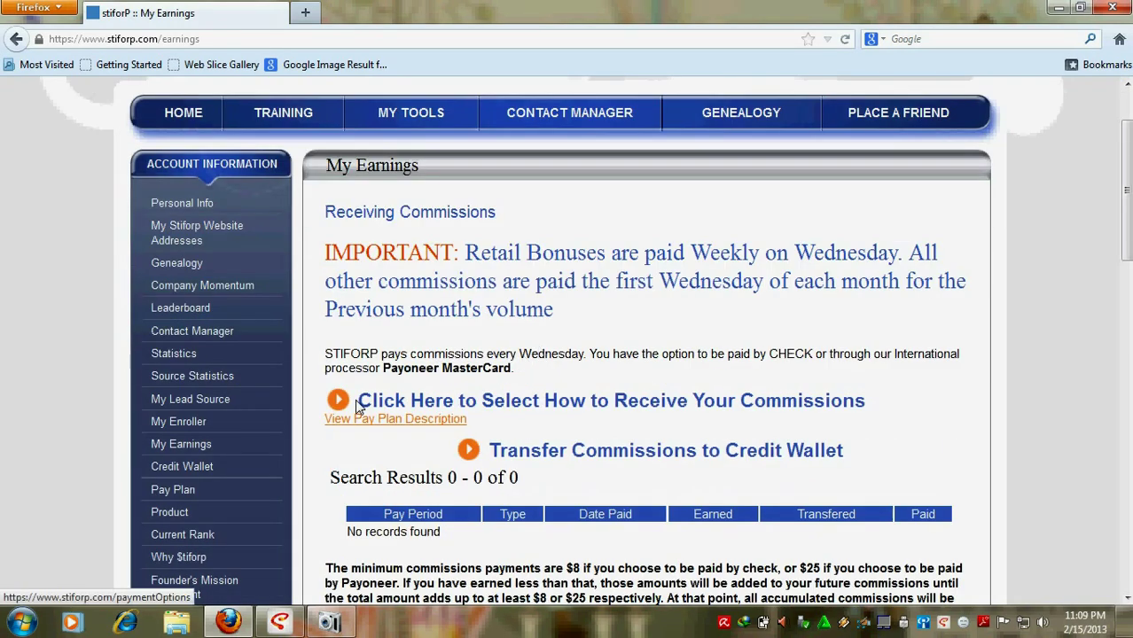
pyautogui.moveTo(377, 406); pyautogui.dragTo(805, 427)
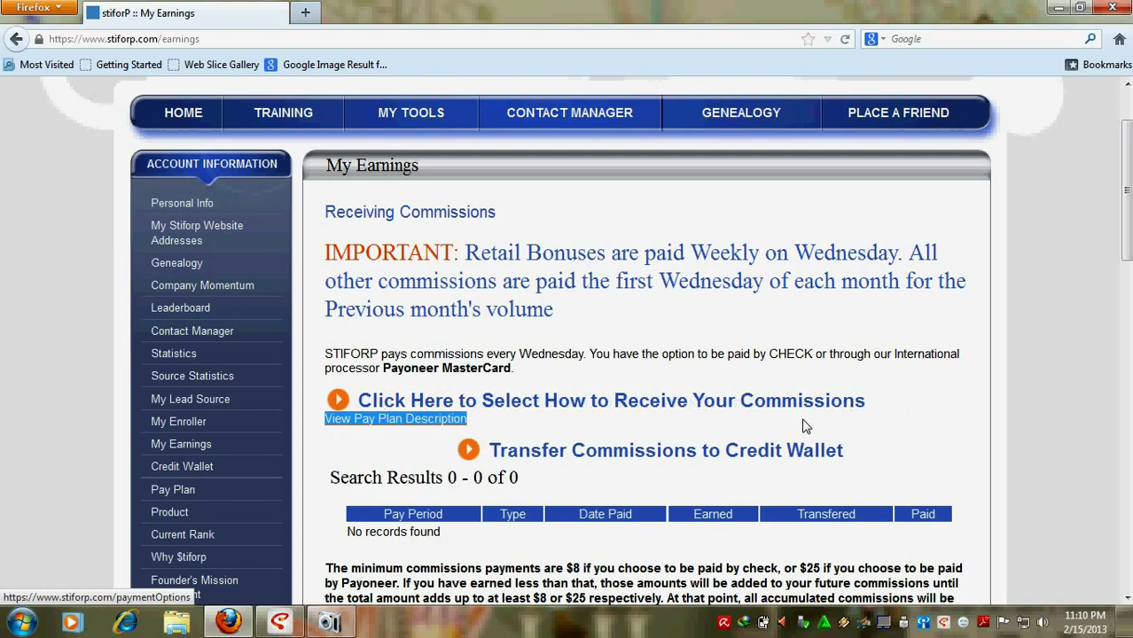
pyautogui.moveTo(543, 431); pyautogui.dragTo(536, 424)
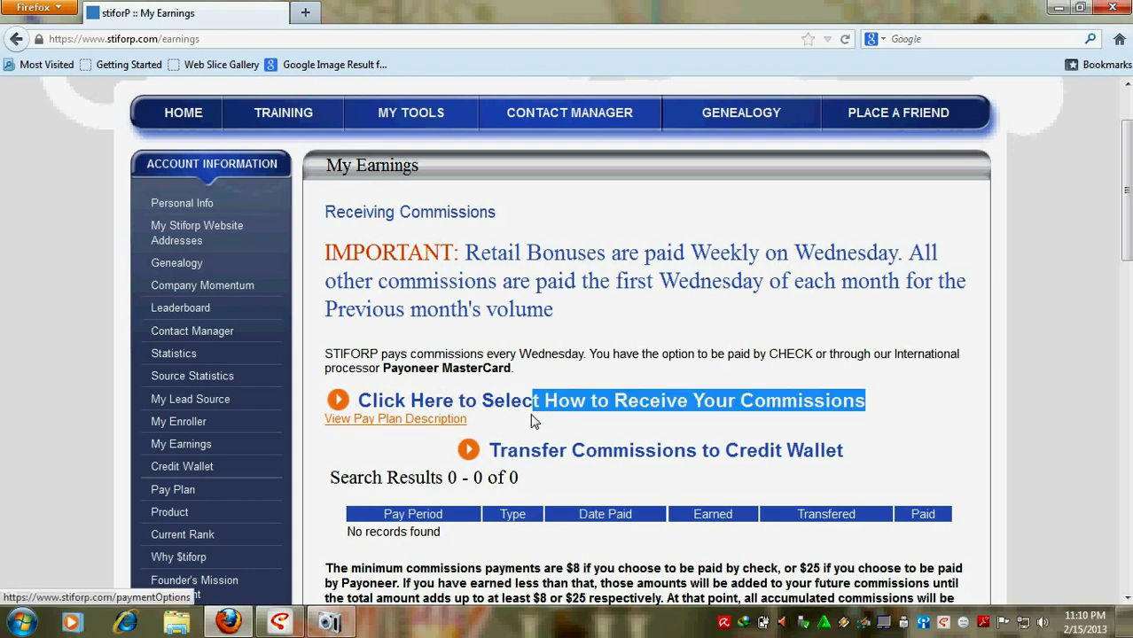
pyautogui.click(592, 407)
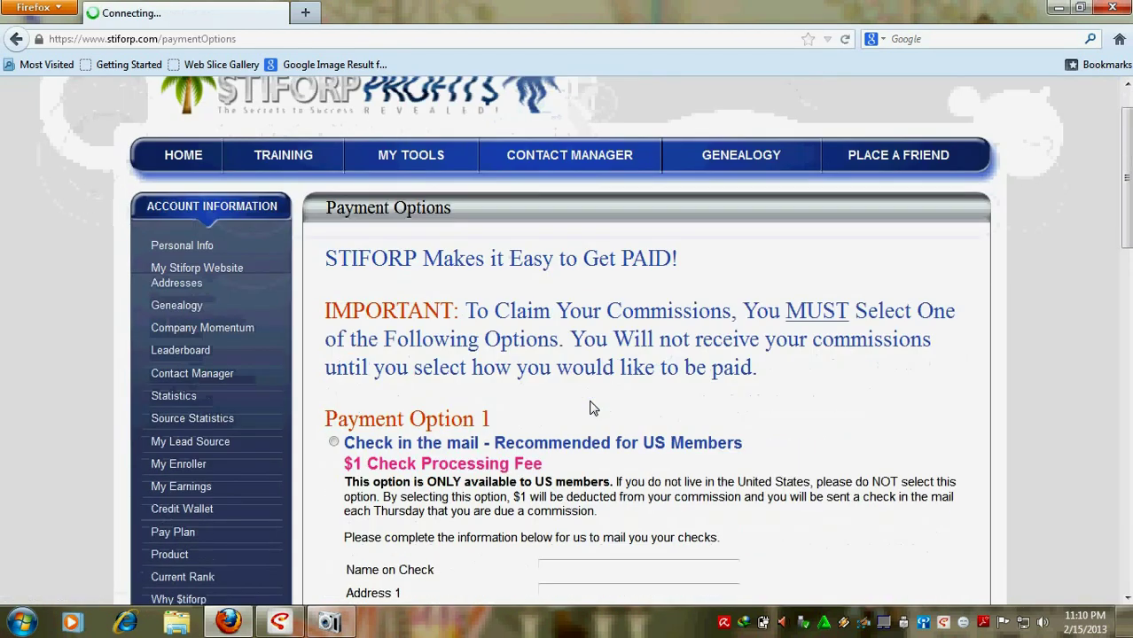
# Step: Under Payment Option 2, follow the Payoneer Prepaid Debit MasterCard 'Click Here To Sign Up Now!' link
pyautogui.scroll(-2, 567, 372)
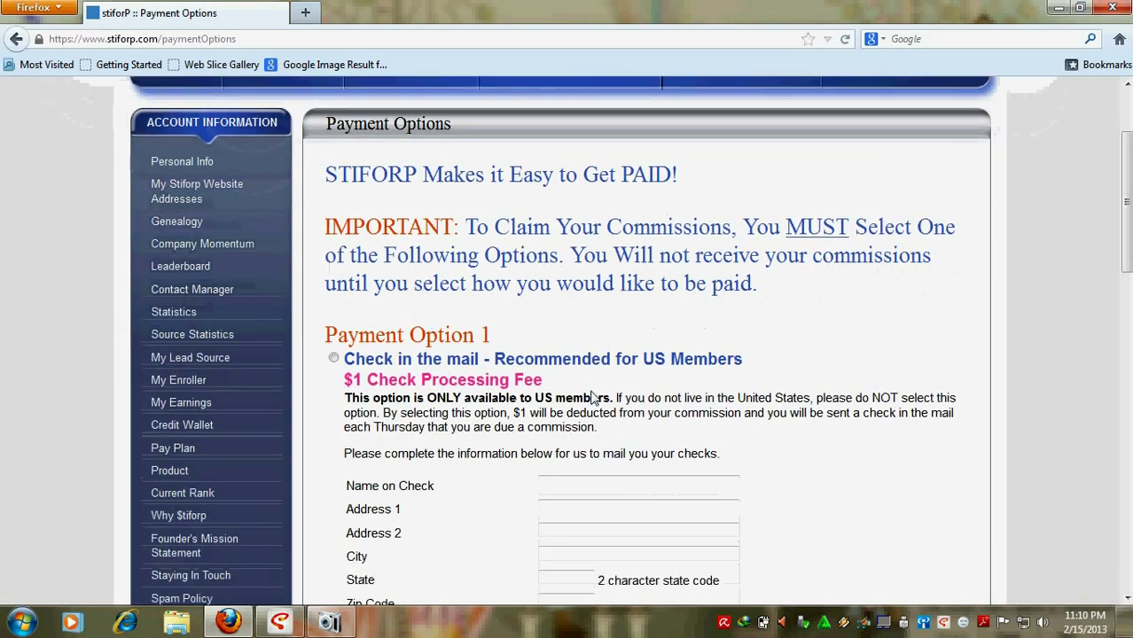
pyautogui.scroll(-6, 461, 355)
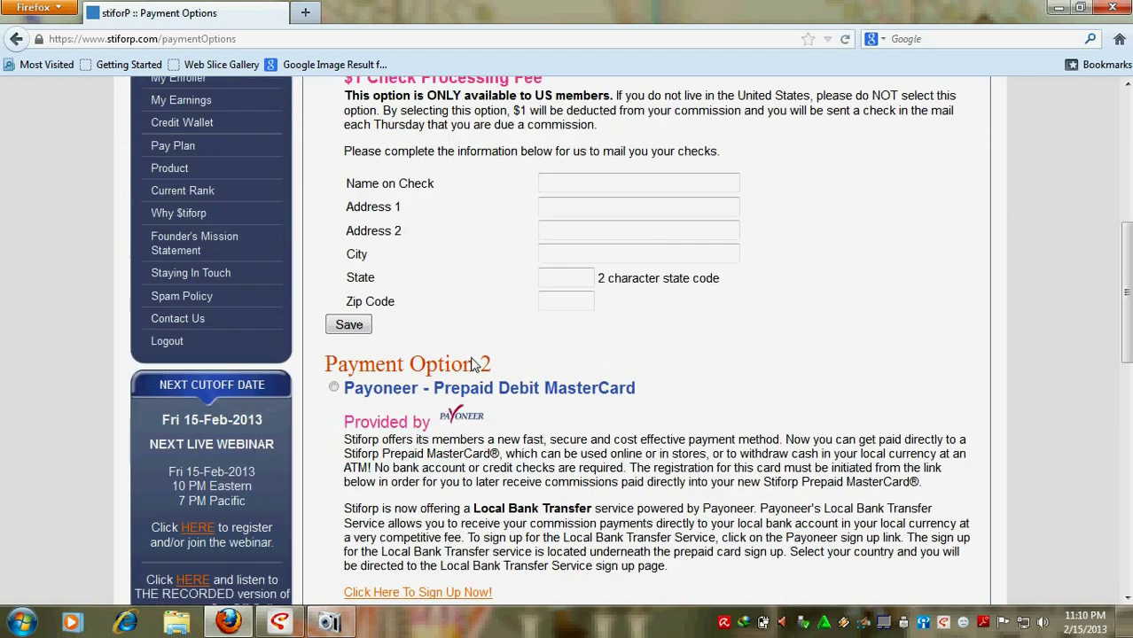
pyautogui.scroll(-8, 472, 366)
pyautogui.scroll(6, 422, 330)
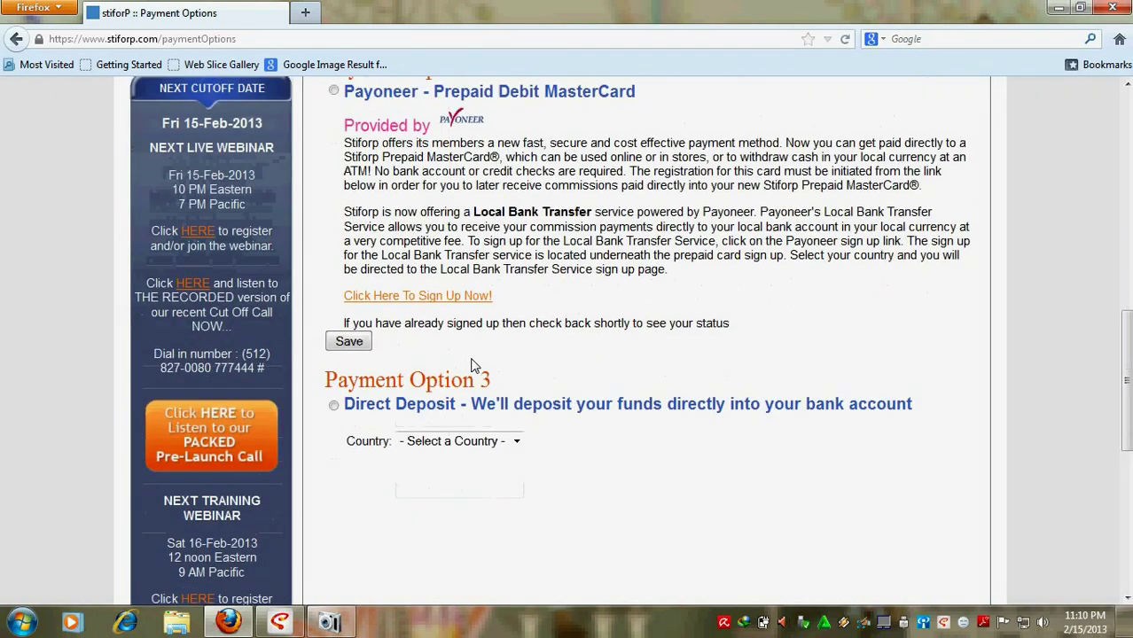
pyautogui.moveTo(324, 237); pyautogui.dragTo(525, 240)
pyautogui.click(526, 240)
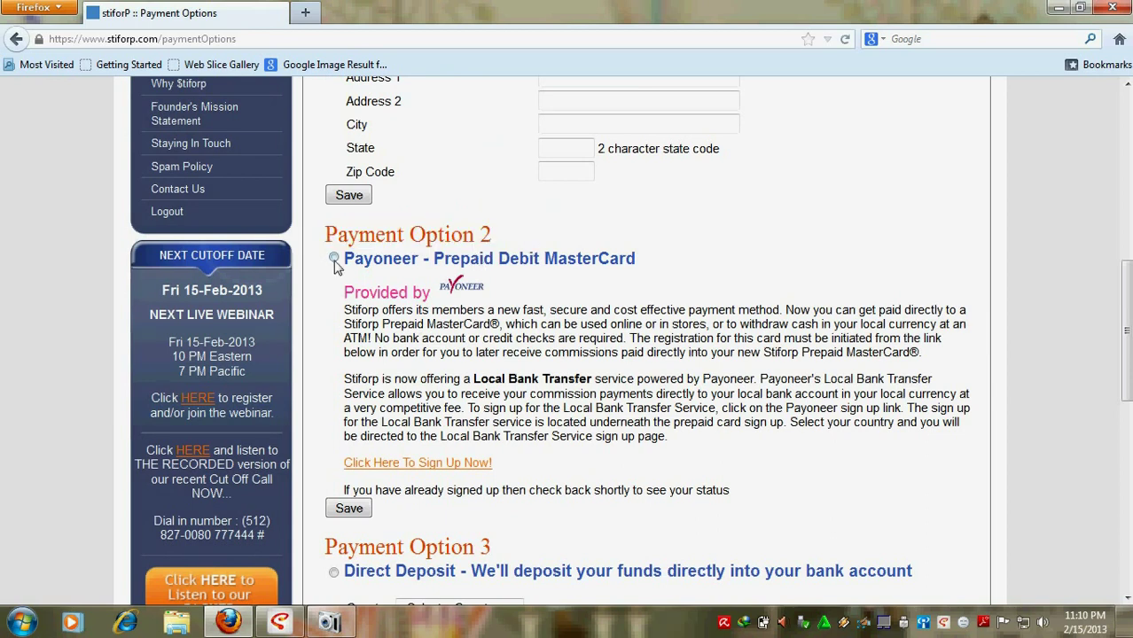
pyautogui.click(334, 259)
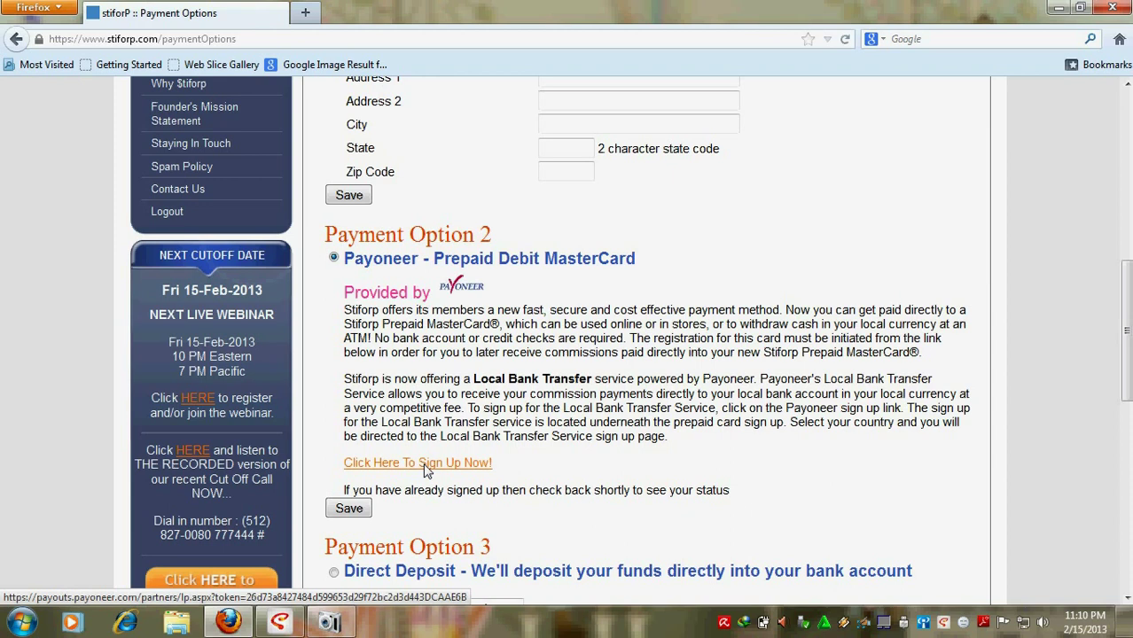
pyautogui.moveTo(505, 470); pyautogui.dragTo(346, 474)
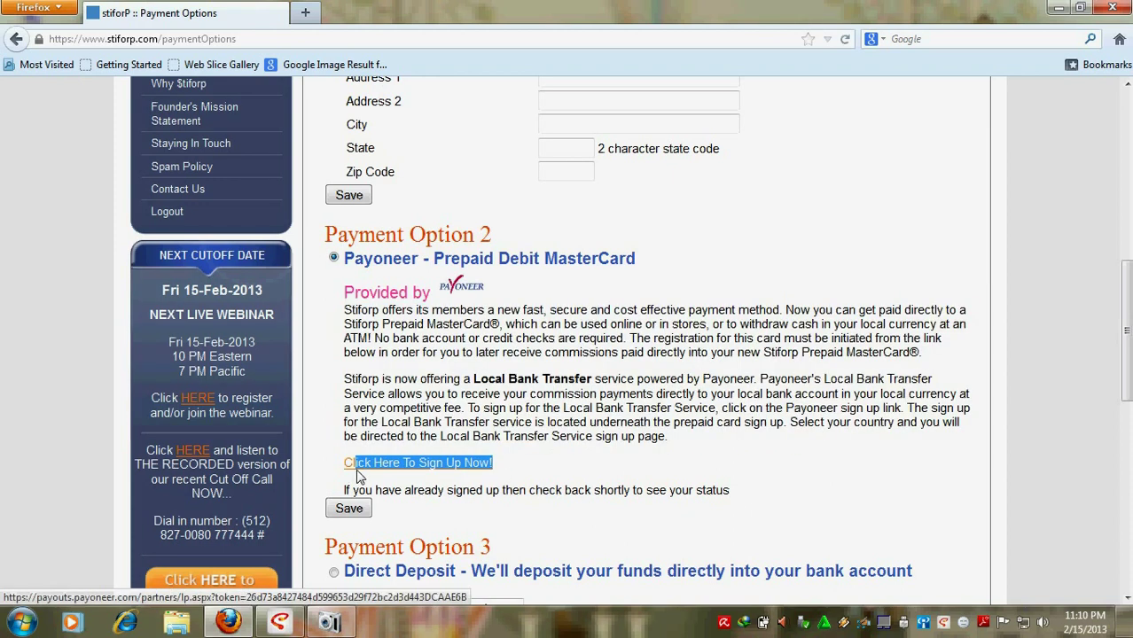
pyautogui.click(416, 469)
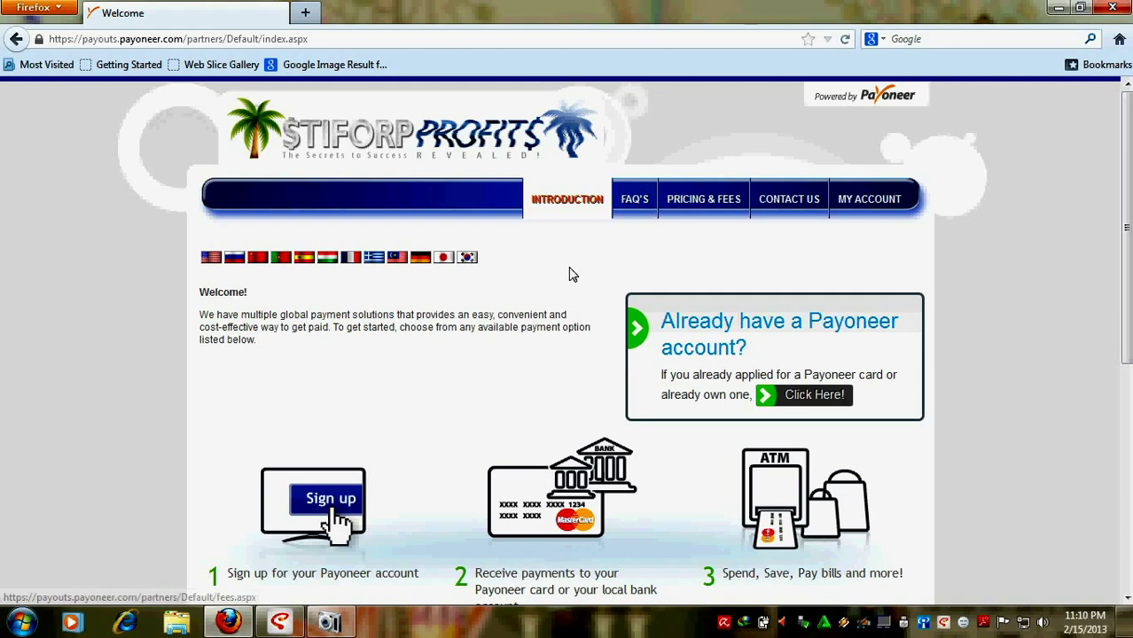
# Step: Scroll the Payoneer welcome page down to the 'Select Your Payment Option' section
pyautogui.scroll(-6, 572, 275)
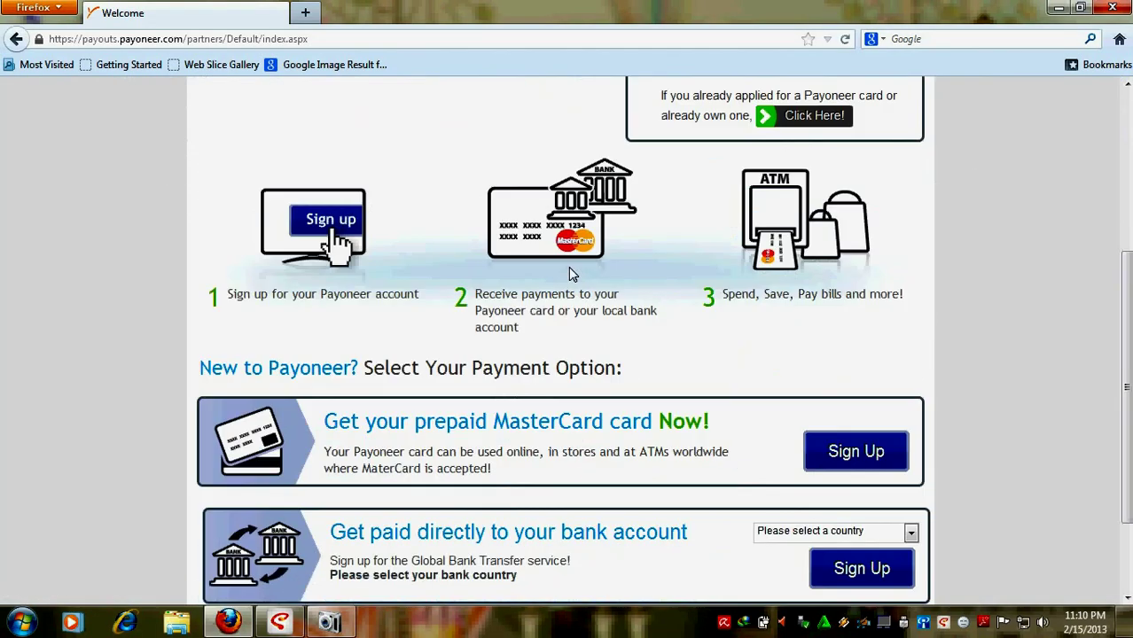
pyautogui.scroll(-2, 572, 282)
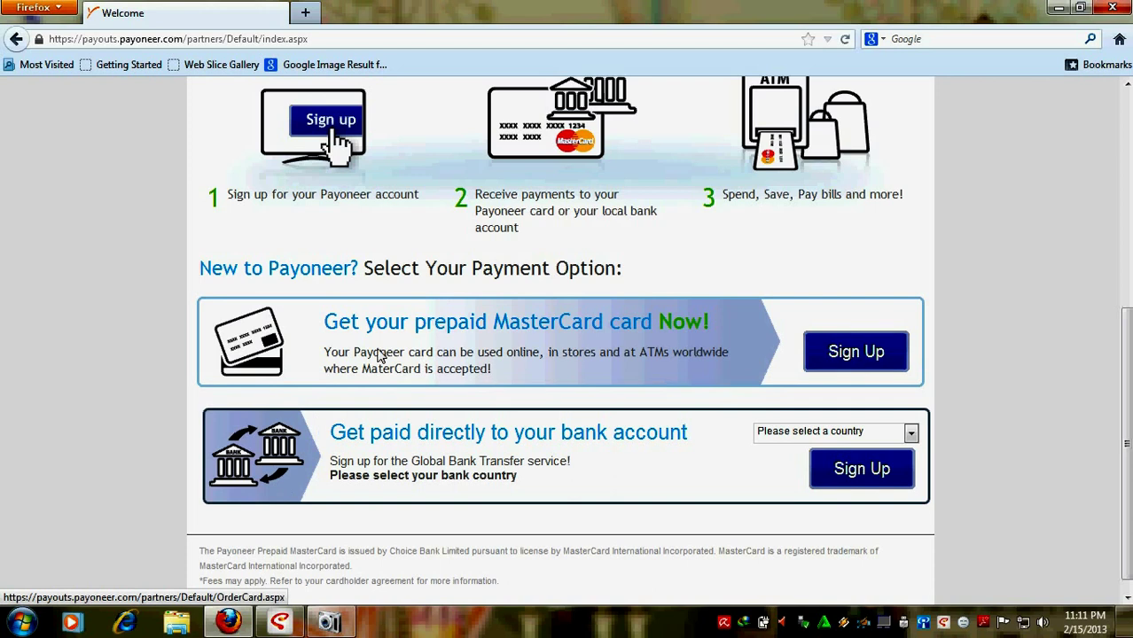
# Step: Sign up for the 'Get your prepaid MasterCard card Now!' option
pyautogui.click(851, 354)
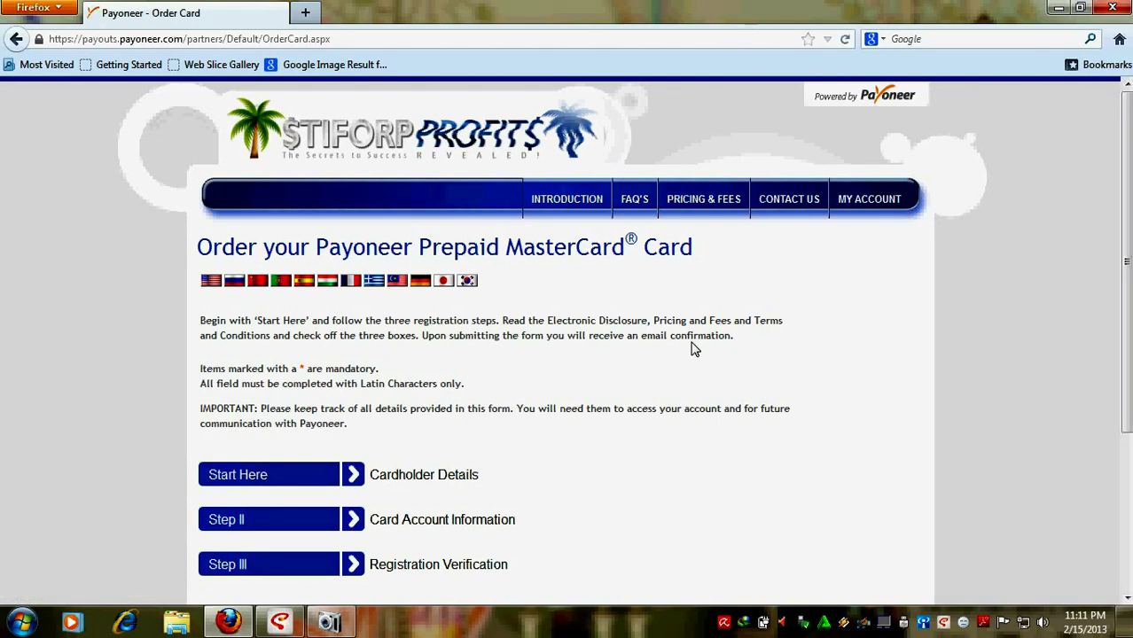
pyautogui.scroll(-4, 694, 349)
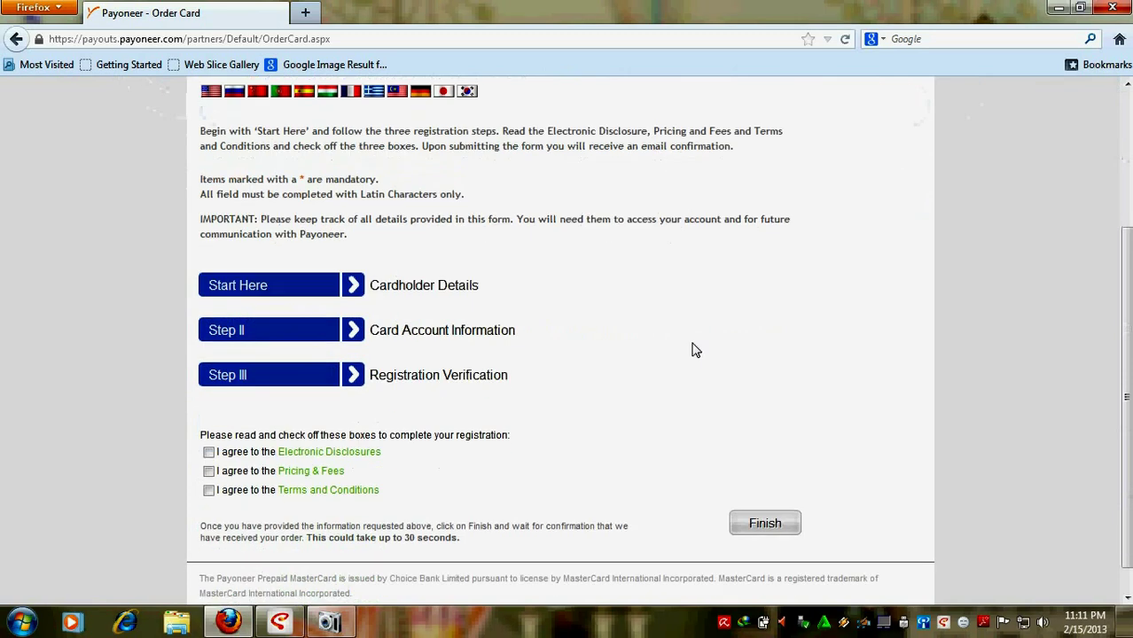
pyautogui.scroll(2, 586, 360)
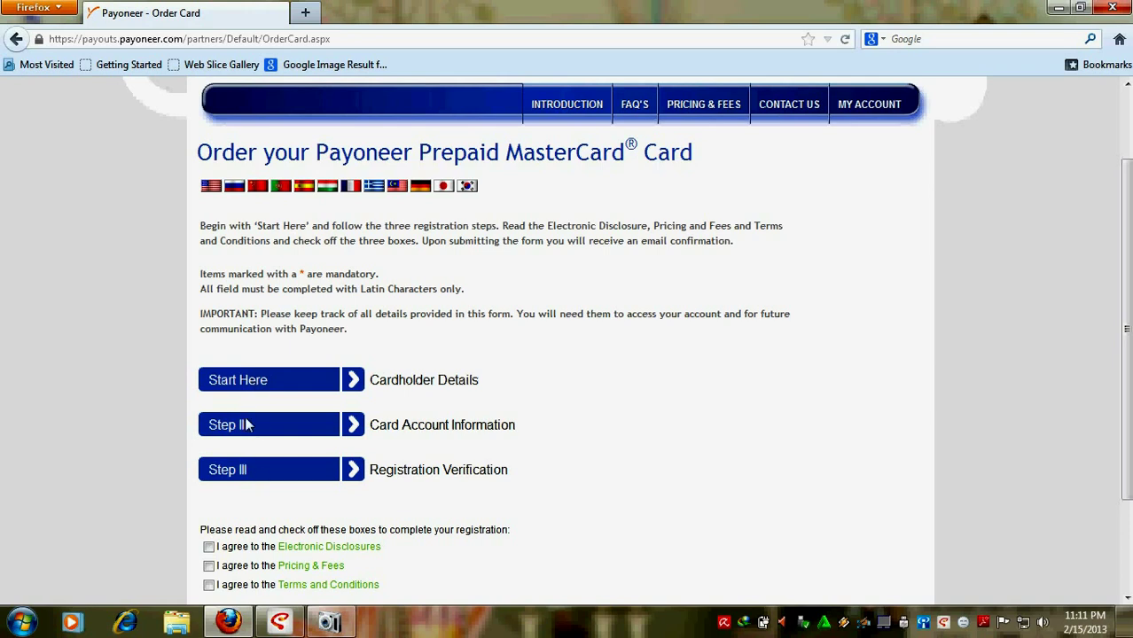
# Step: Expand the Cardholder Details section of the order form with Start Here
pyautogui.click(289, 383)
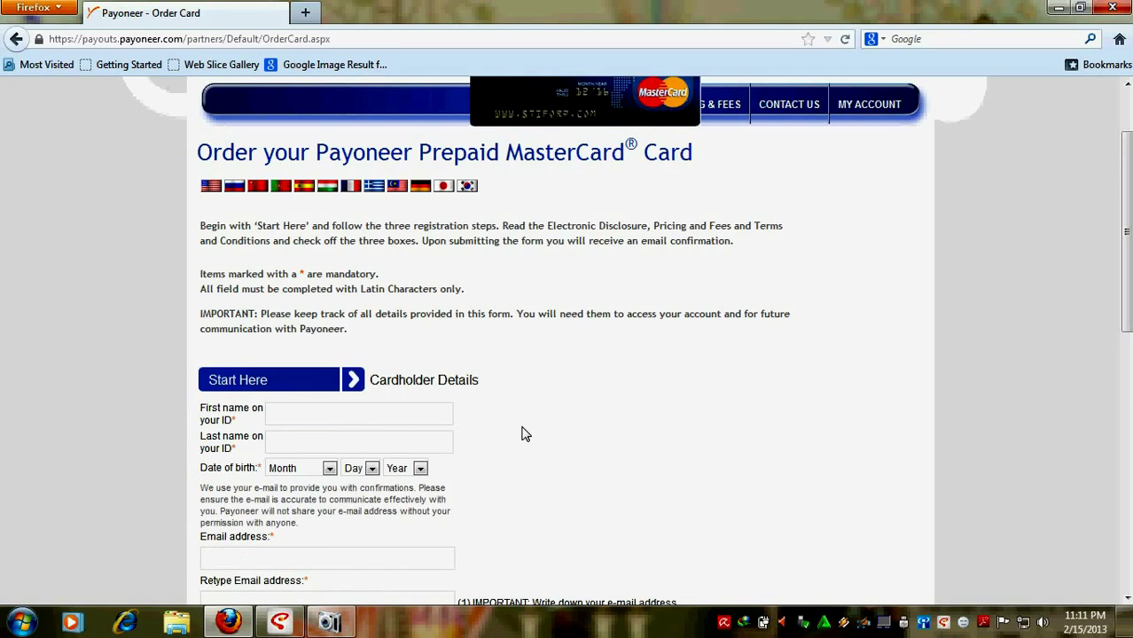
pyautogui.scroll(-4, 523, 431)
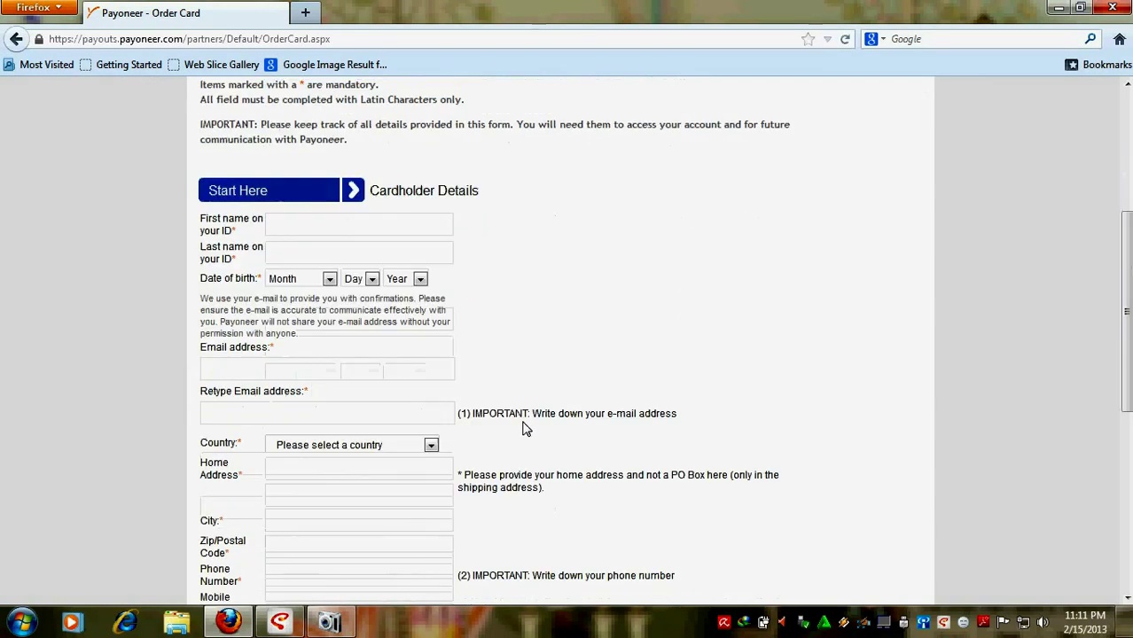
pyautogui.scroll(-6, 523, 429)
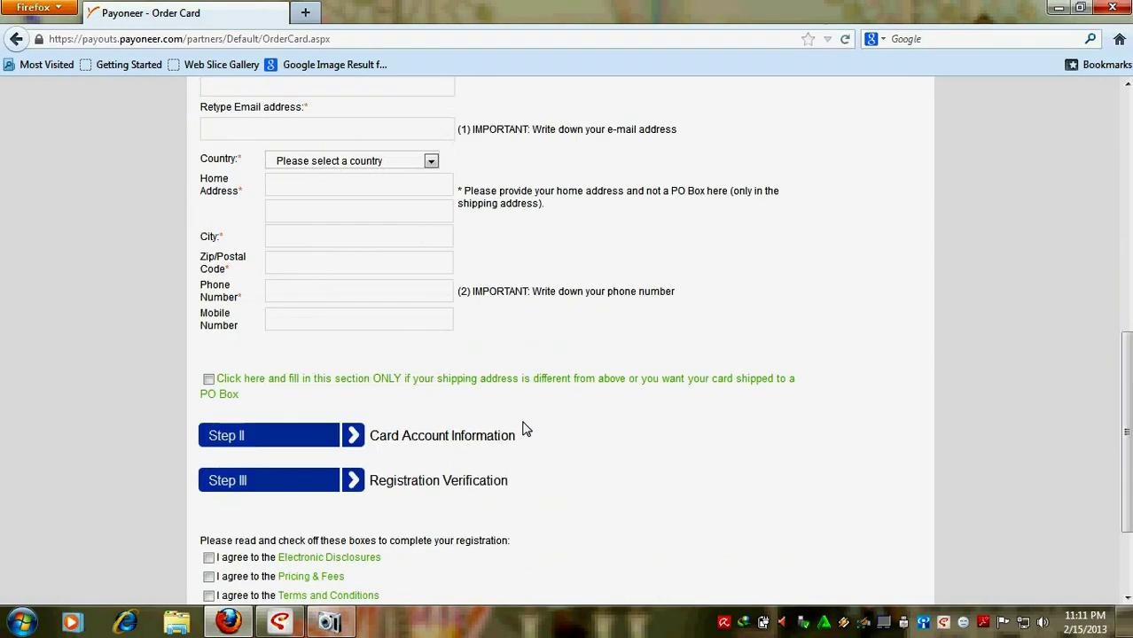
pyautogui.scroll(6, 523, 427)
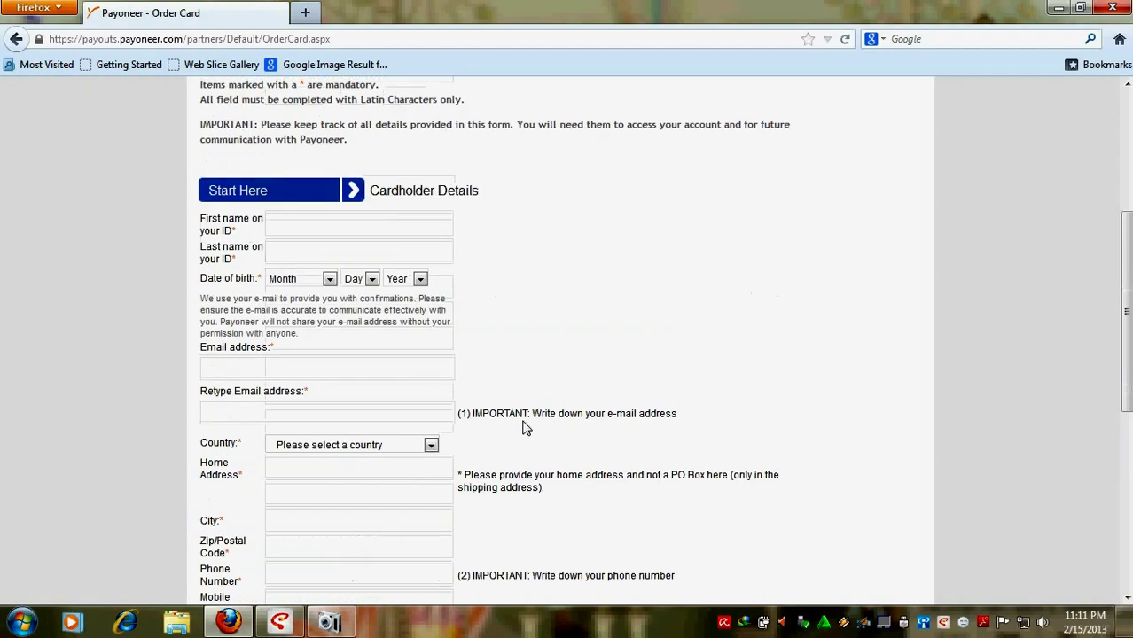
pyautogui.scroll(2, 266, 319)
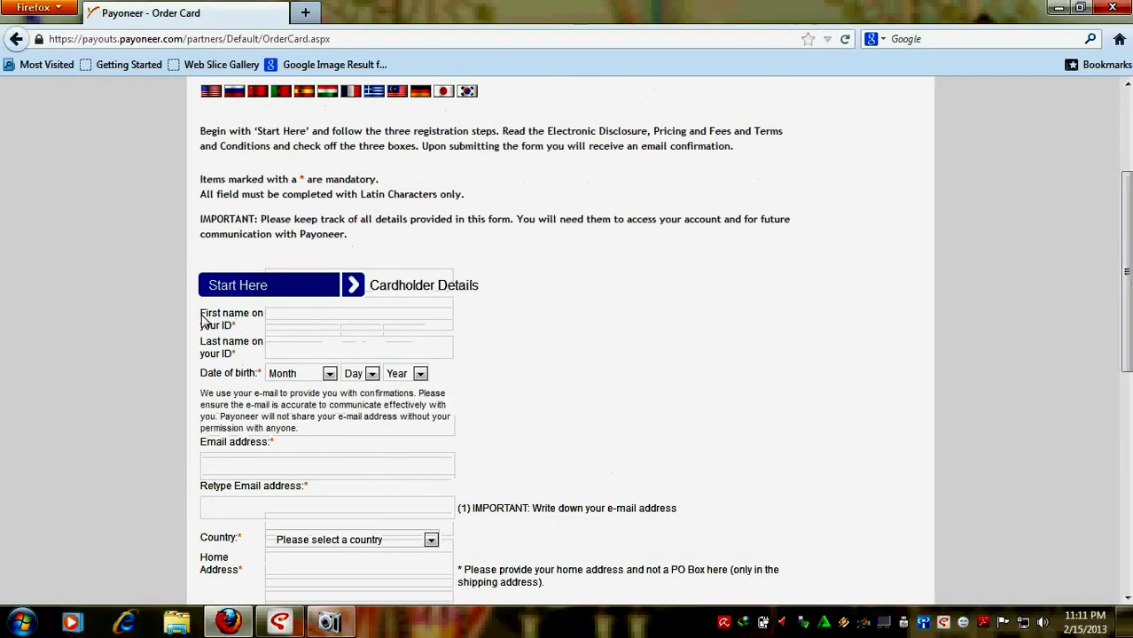
# Step: Enter the cardholder's first and last name
pyautogui.click(310, 326)
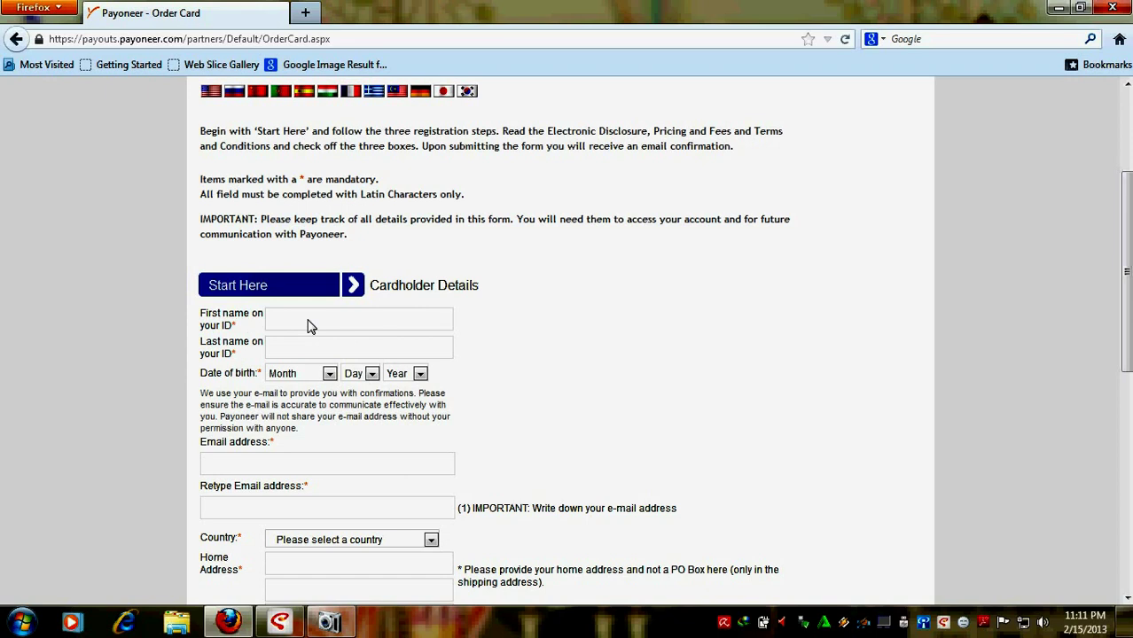
pyautogui.write('David')
pyautogui.click(322, 352)
pyautogui.write('Beckham')
pyautogui.moveTo(271, 321); pyautogui.dragTo(326, 322)
pyautogui.click(282, 348)
pyautogui.click(329, 373)
pyautogui.click(293, 413)
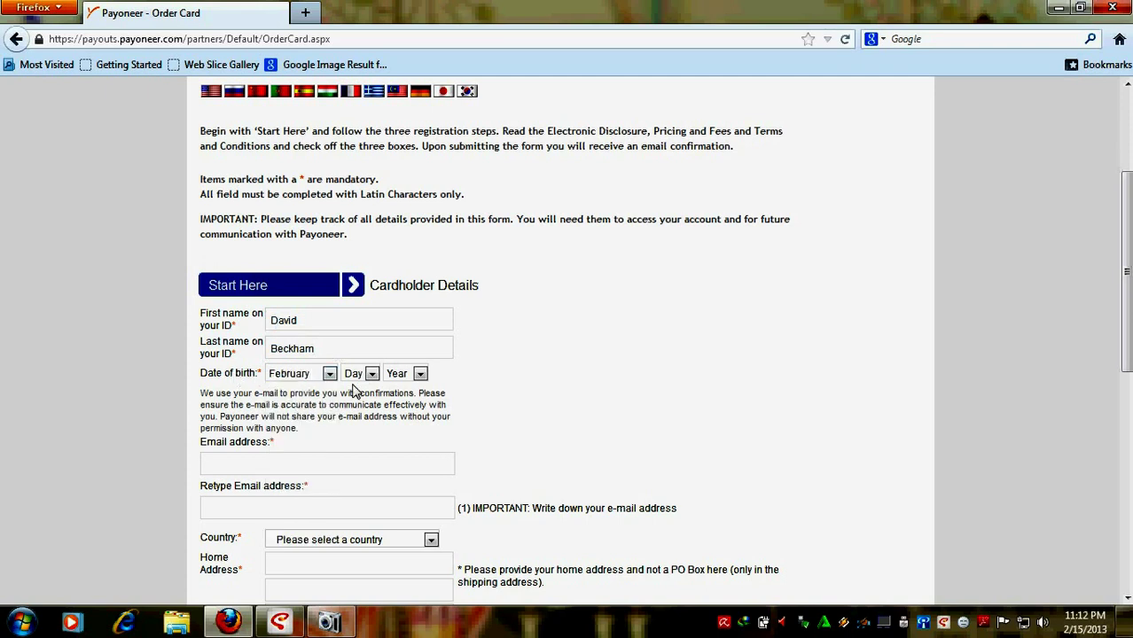
pyautogui.click(371, 374)
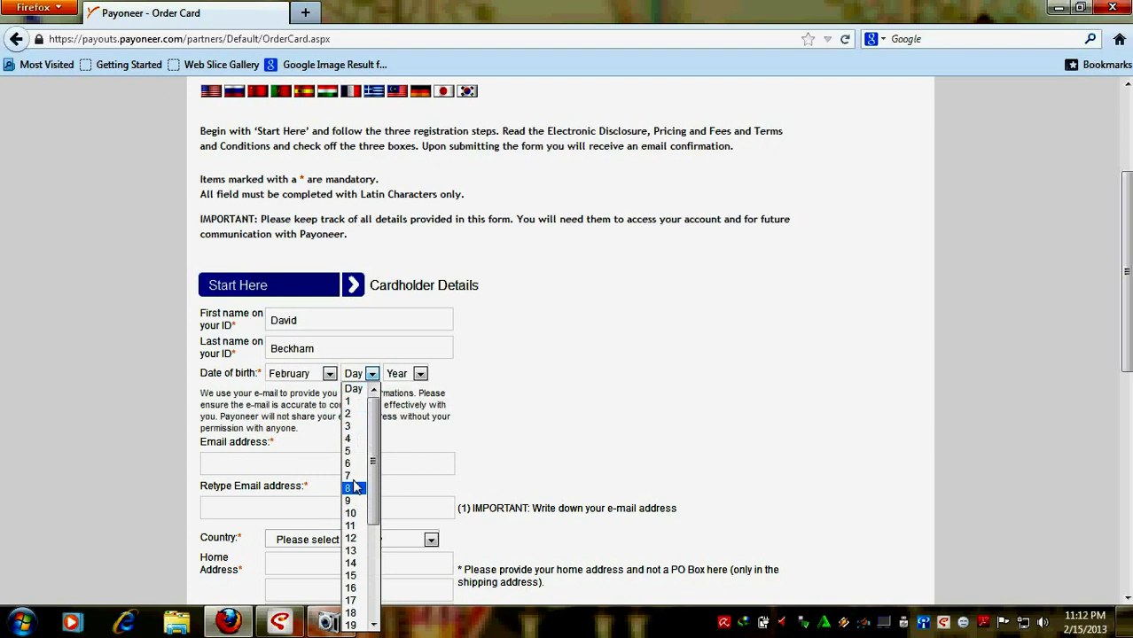
pyautogui.click(354, 513)
pyautogui.click(420, 373)
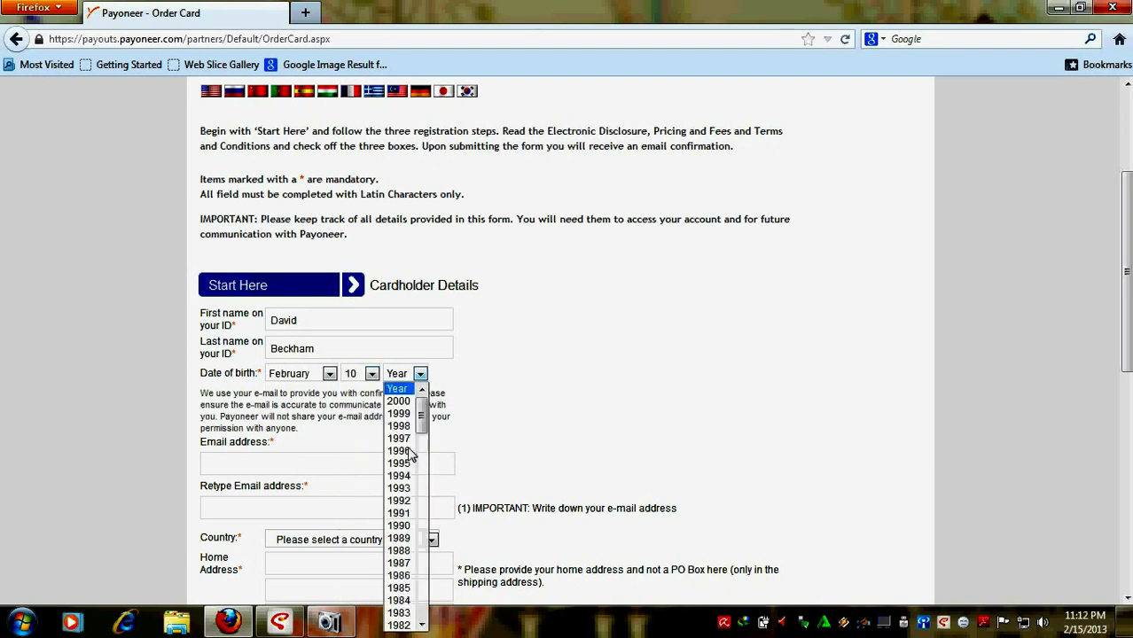
pyautogui.scroll(-2, 403, 501)
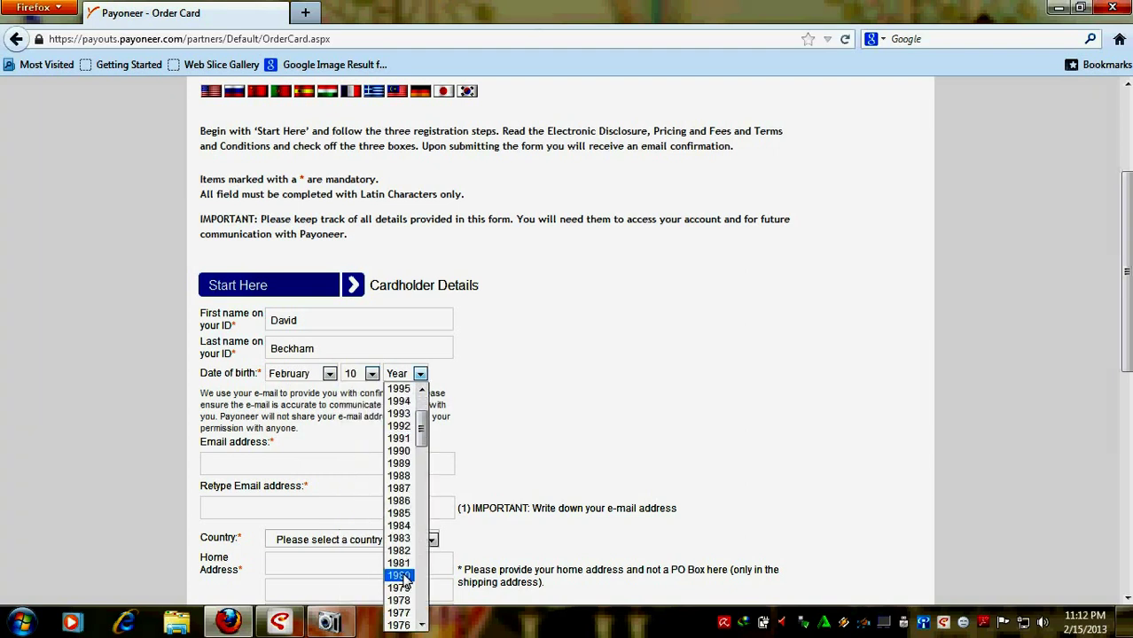
pyautogui.click(400, 577)
pyautogui.scroll(-1, 469, 400)
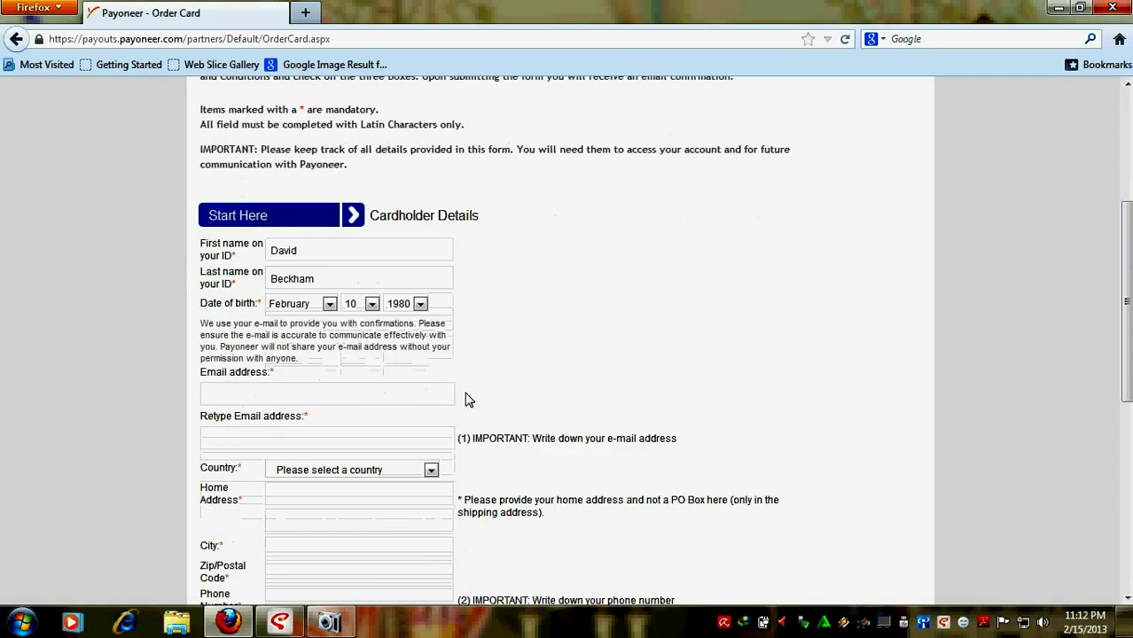
pyautogui.scroll(-1, 469, 400)
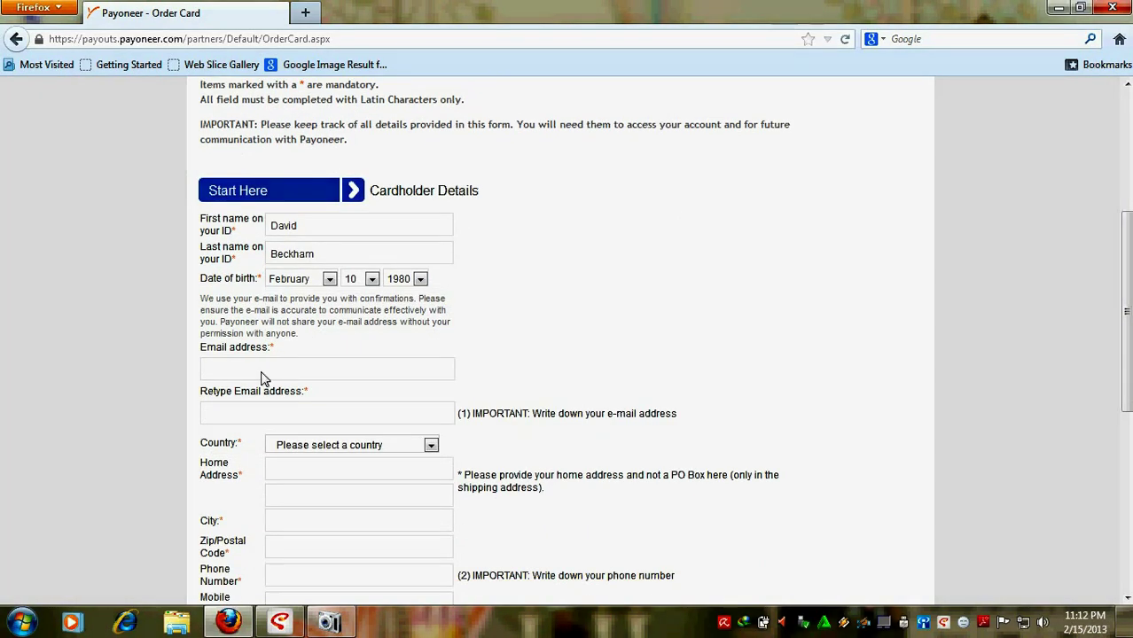
# Step: Enter the cardholder's e-mail address in the Email address field
pyautogui.moveTo(197, 347); pyautogui.dragTo(306, 352)
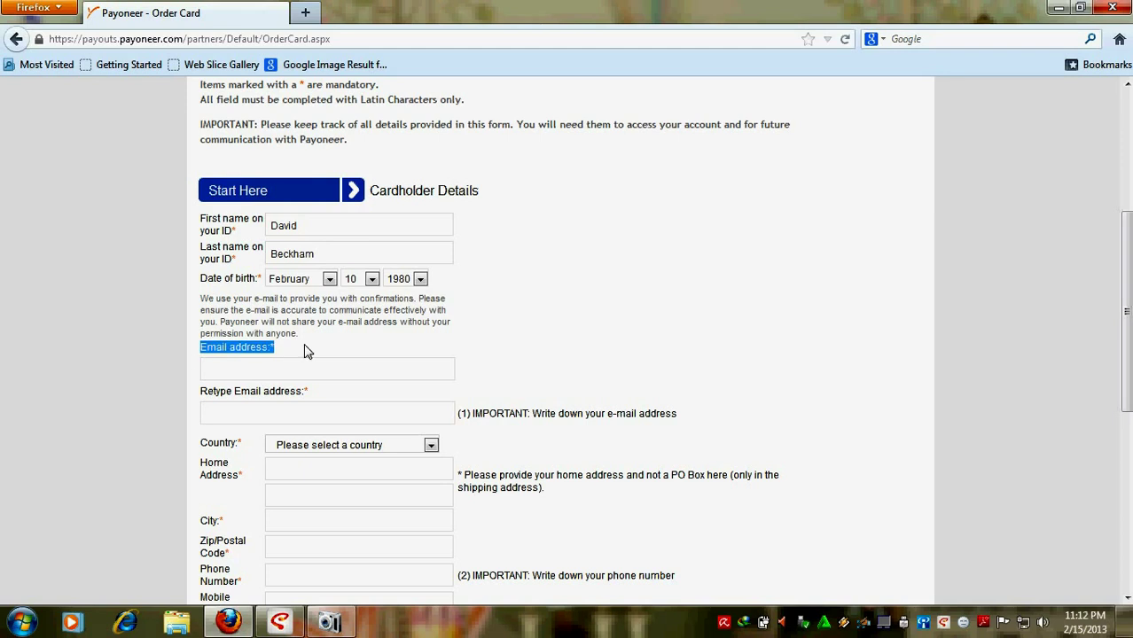
pyautogui.click(196, 354)
pyautogui.moveTo(197, 355); pyautogui.dragTo(291, 352)
pyautogui.click(298, 352)
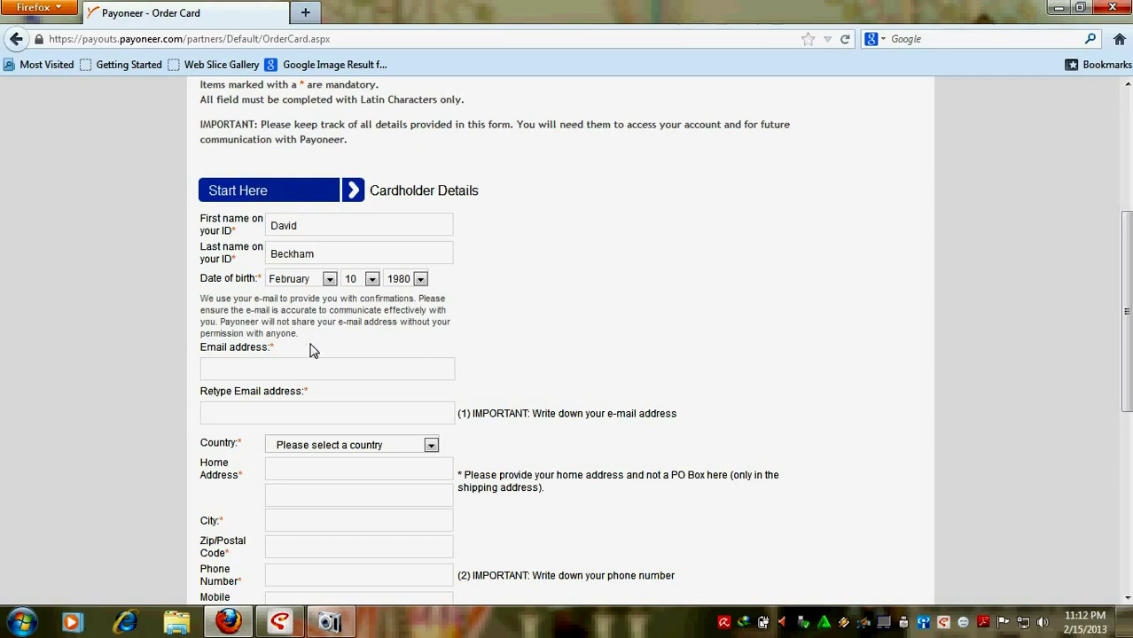
pyautogui.click(253, 377)
# Step: Retype the same e-mail address in the Retype Email address field
pyautogui.moveTo(202, 396); pyautogui.dragTo(296, 404)
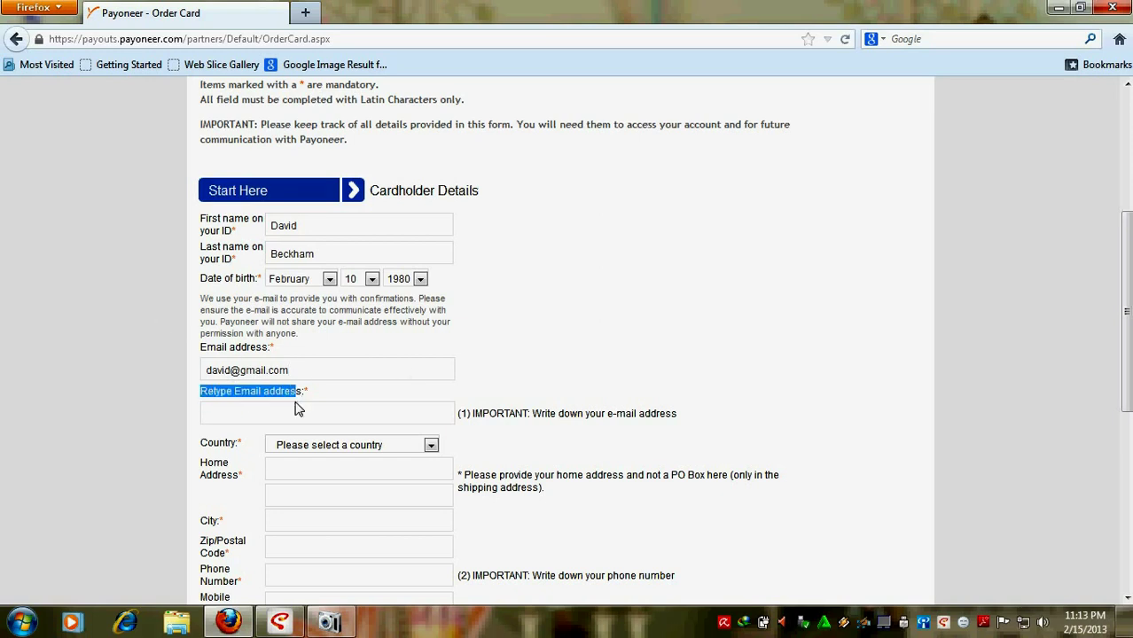
pyautogui.click(282, 410)
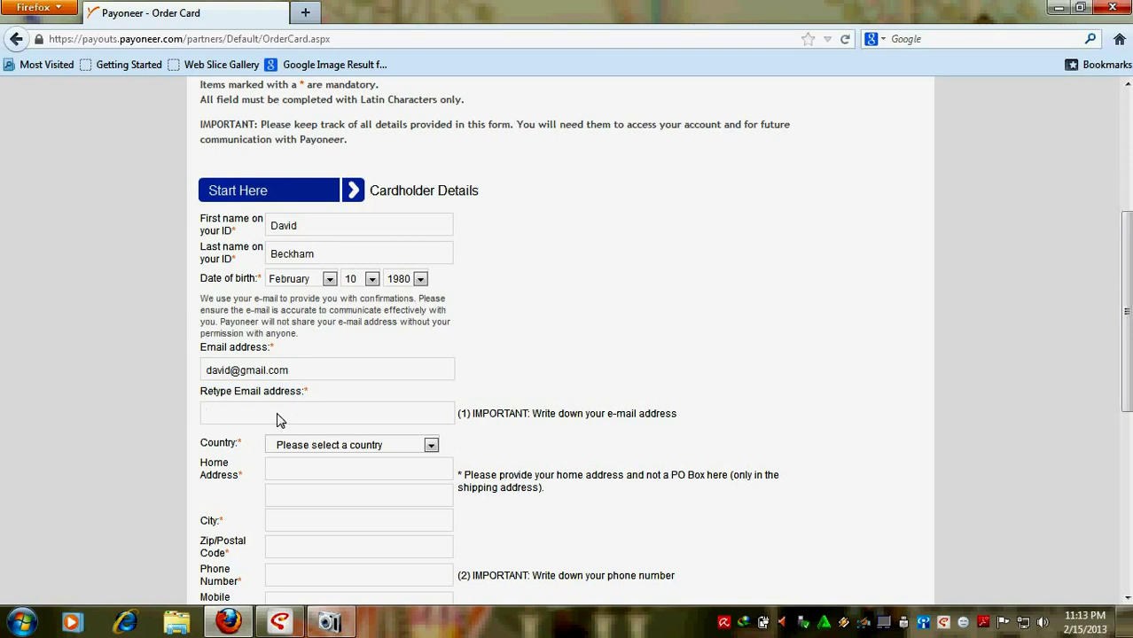
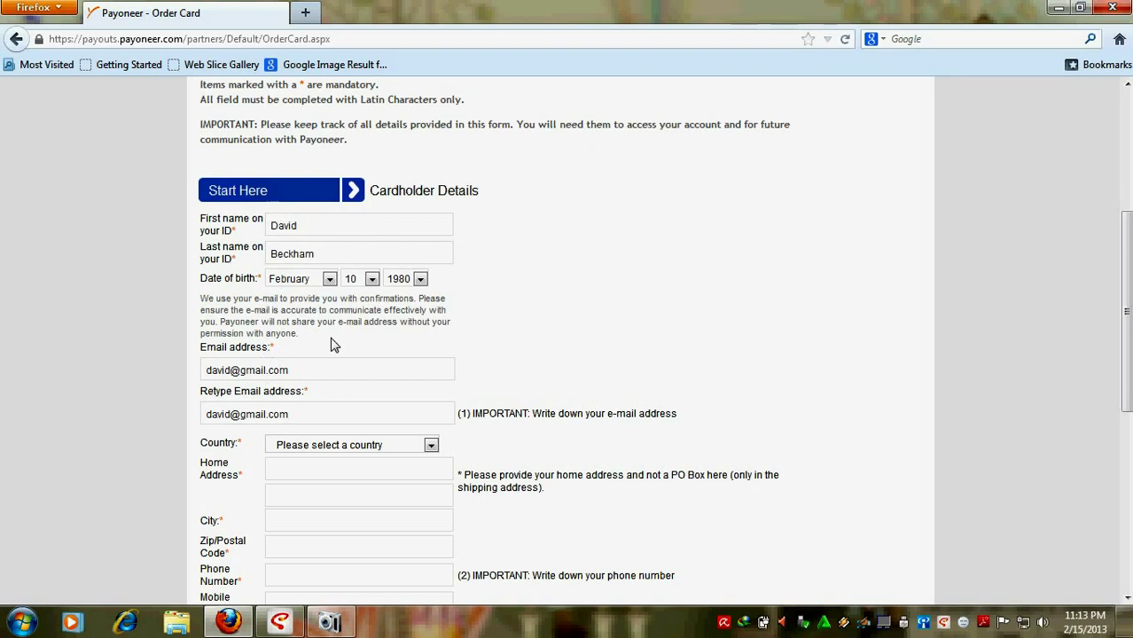
pyautogui.scroll(-2, 332, 344)
# Step: Choose Indonesia from the Country dropdown, jumping to the I entries
pyautogui.click(292, 350)
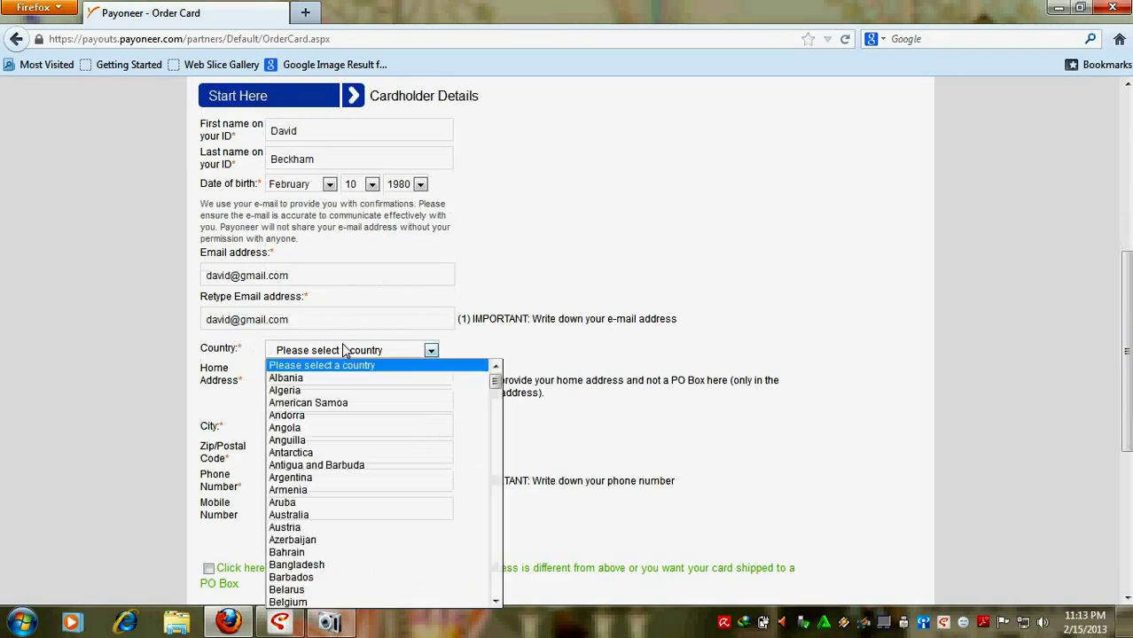
pyautogui.press('i')
pyautogui.scroll(-2, 367, 457)
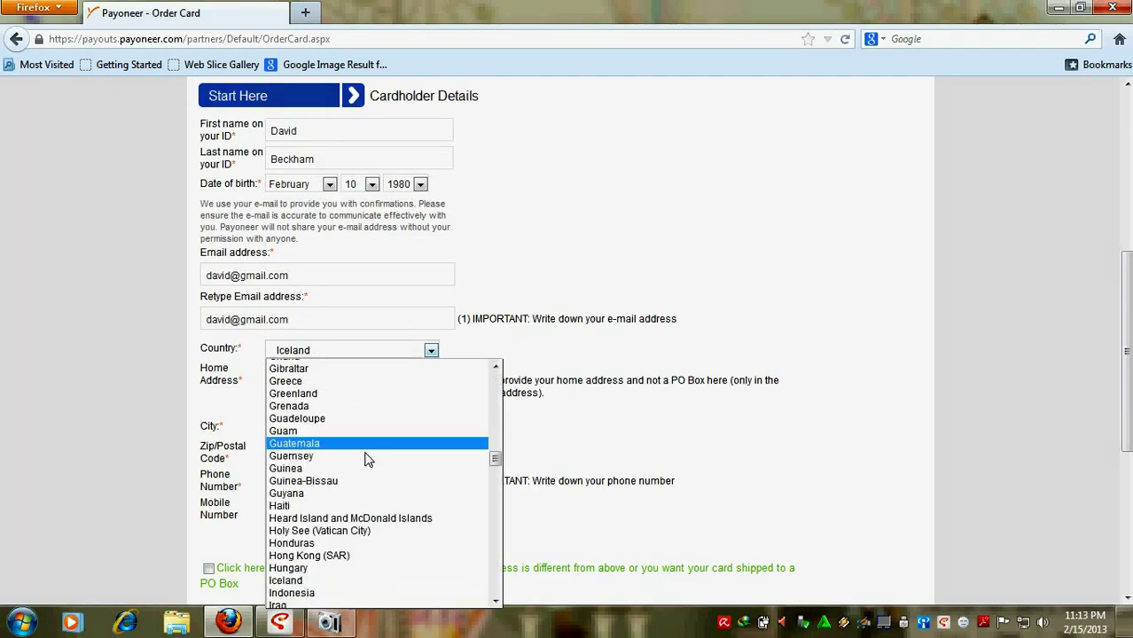
pyautogui.click(311, 540)
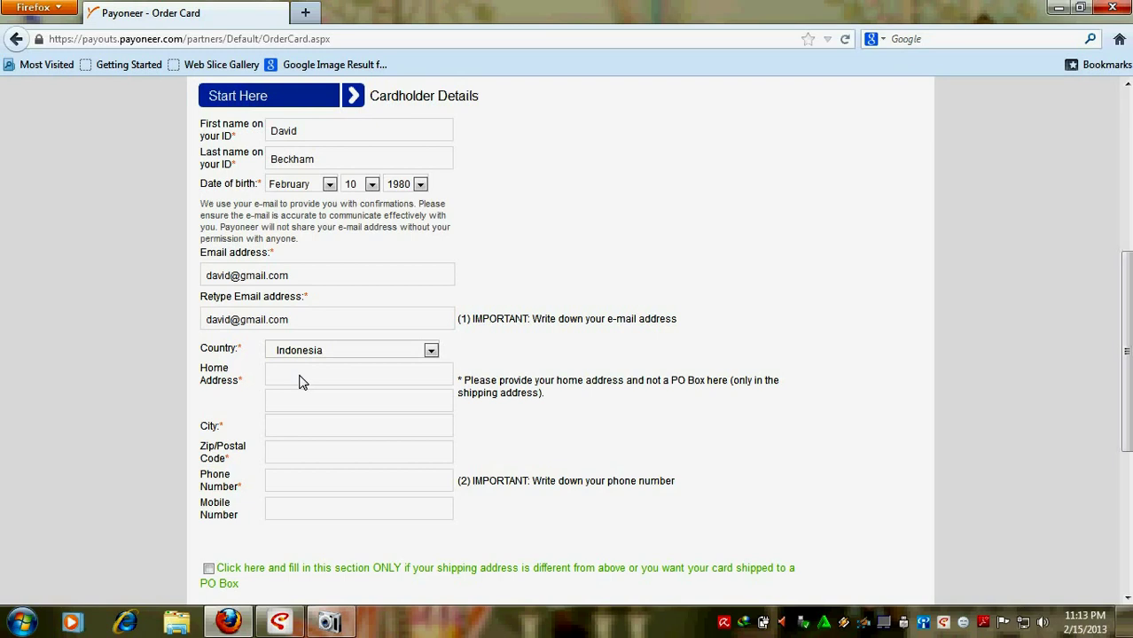
# Step: Enter the cardholder's home address across both Home Address lines, correcting typos
pyautogui.click(300, 381)
pyautogui.write('dasdjhk')
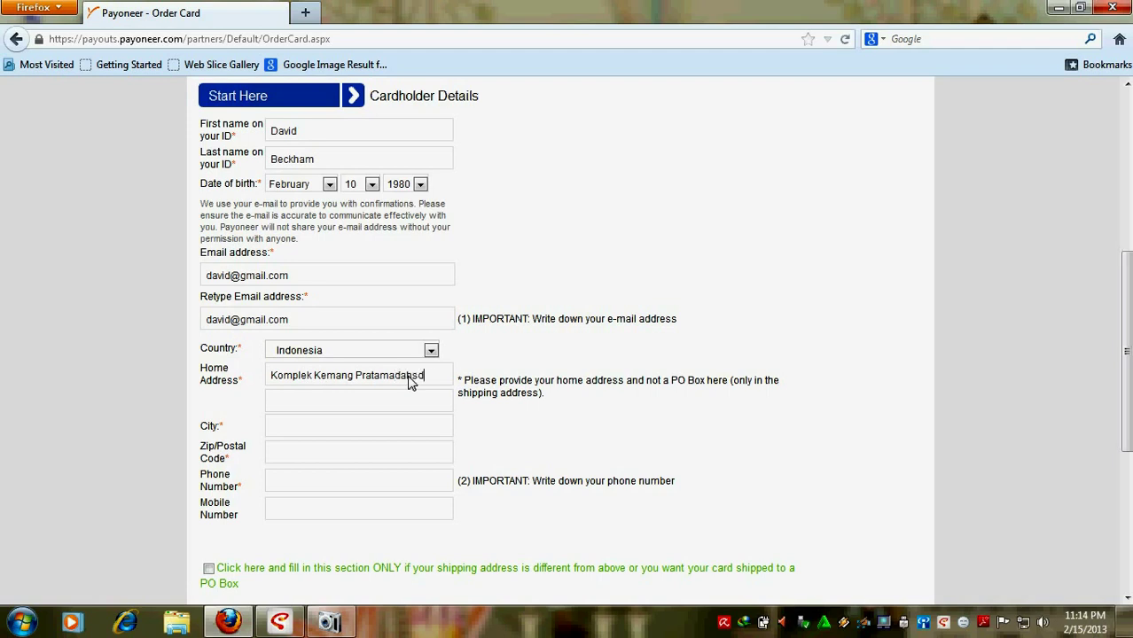
pyautogui.press('BackSpace')
pyautogui.press('BackSpace')
pyautogui.press('BackSpace')
pyautogui.press('BackSpace')
pyautogui.press('BackSpace')
pyautogui.press('BackSpace')
pyautogui.press('BackSpace')
pyautogui.click(361, 402)
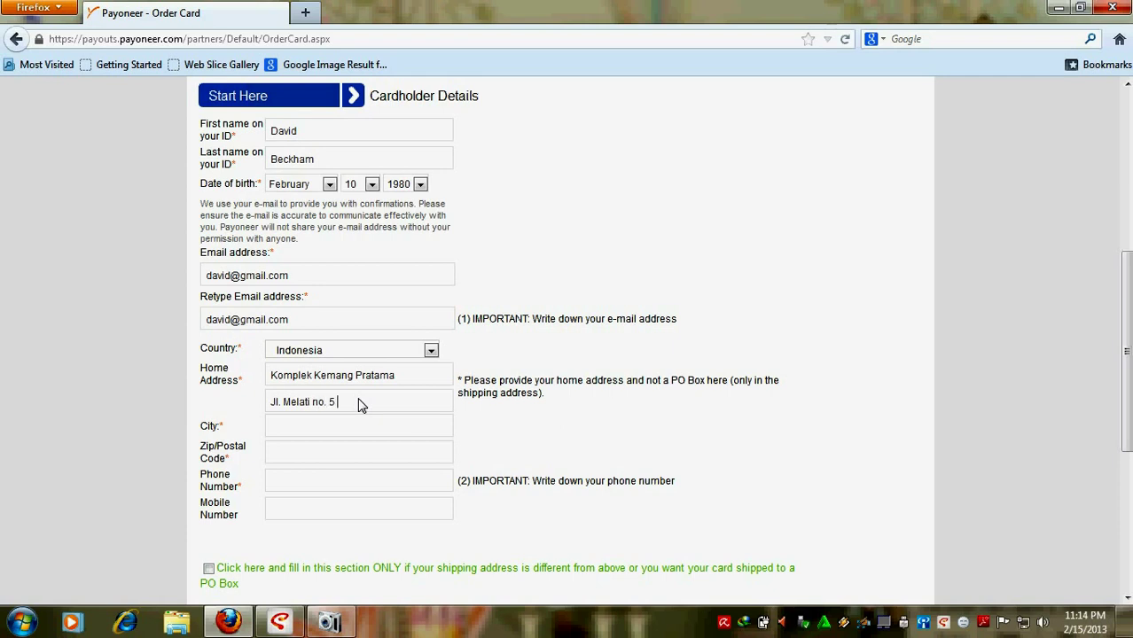
pyautogui.click(275, 404)
pyautogui.write('ln')
# Step: Fill in the cardholder's city in the City field
pyautogui.click(299, 429)
pyautogui.write('Jakarta Utara')
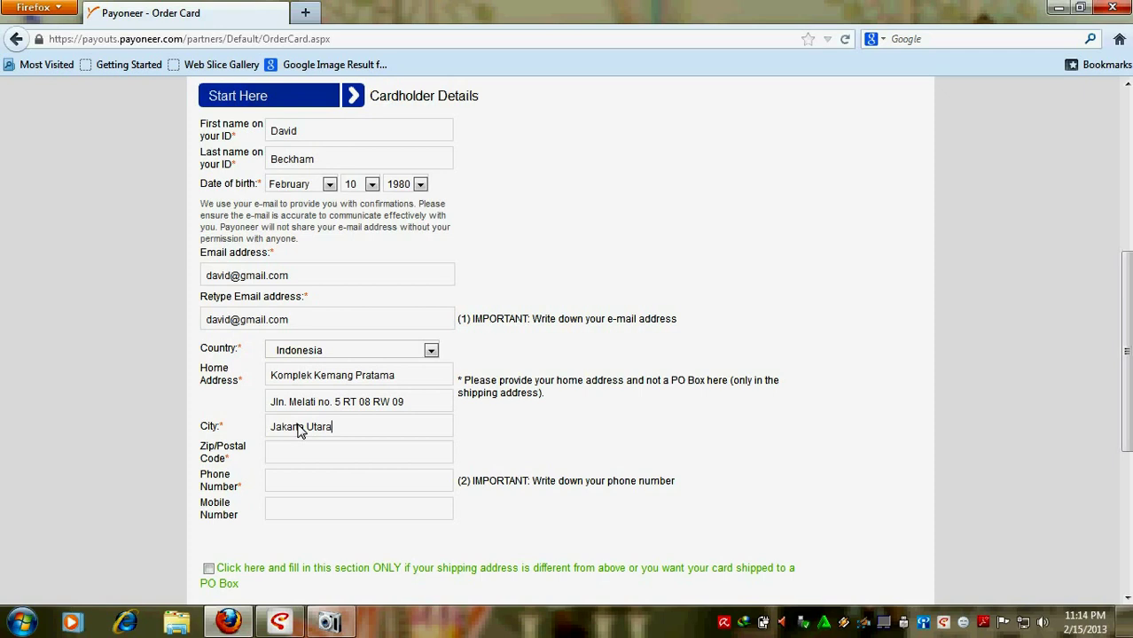
pyautogui.moveTo(270, 434); pyautogui.dragTo(354, 428)
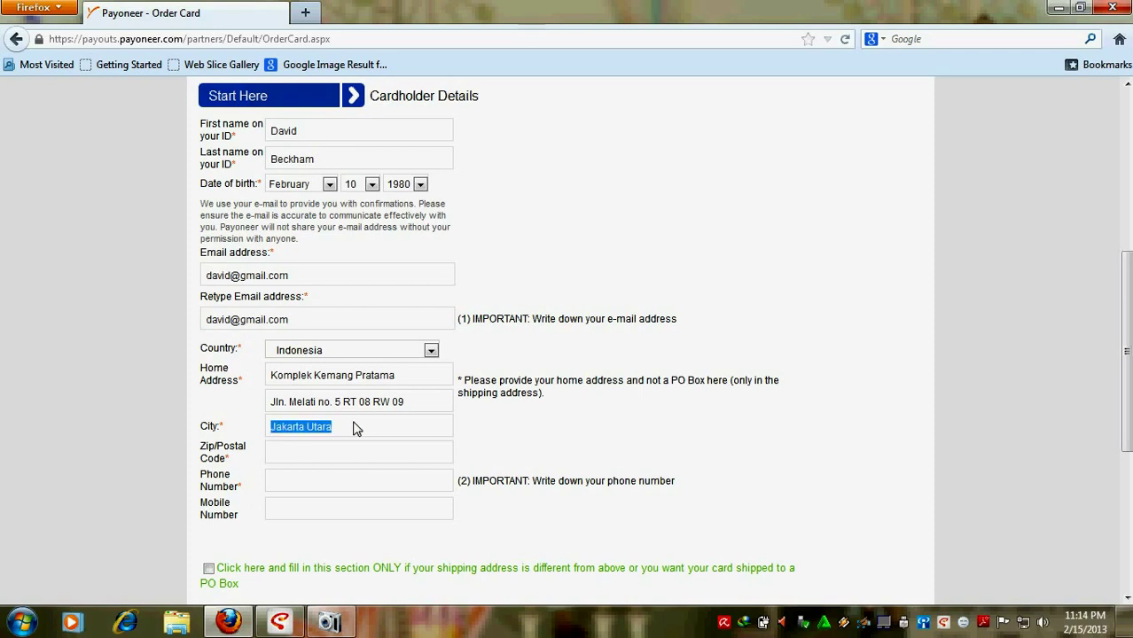
pyautogui.click(357, 429)
pyautogui.moveTo(268, 429); pyautogui.dragTo(346, 429)
pyautogui.click(346, 429)
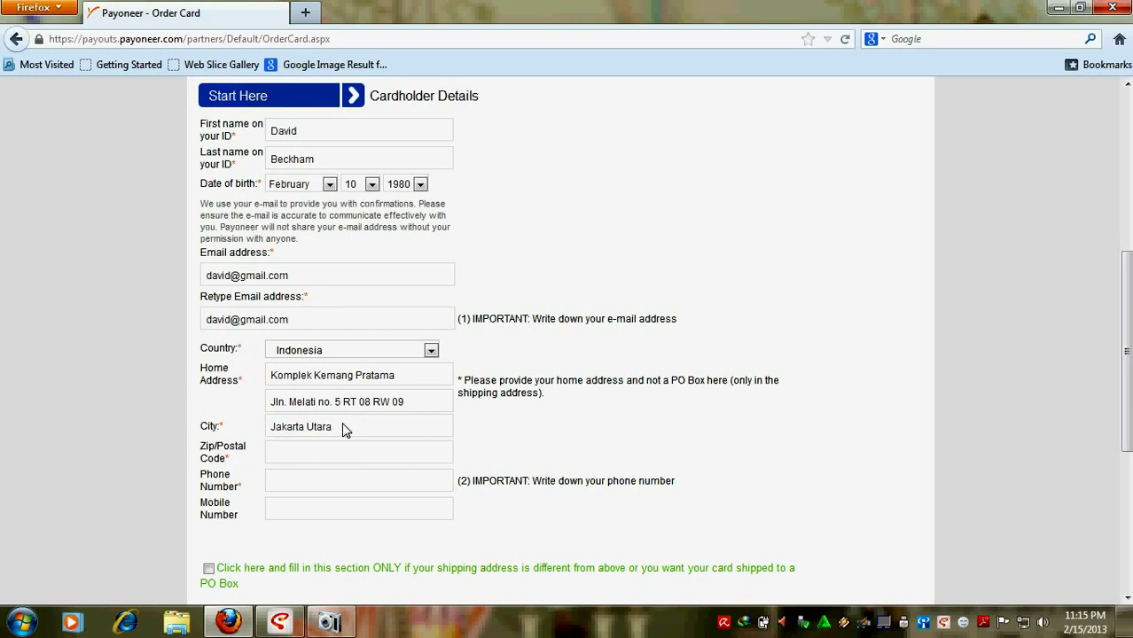
# Step: Enter the cardholder's postal code and phone number, fixing a mistyped digit
pyautogui.click(312, 459)
pyautogui.write('12')
pyautogui.write('98')
pyautogui.write('0')
# Step: Enter the cardholder's mobile number in Mobile Number, correcting a wrong digit
pyautogui.click(313, 512)
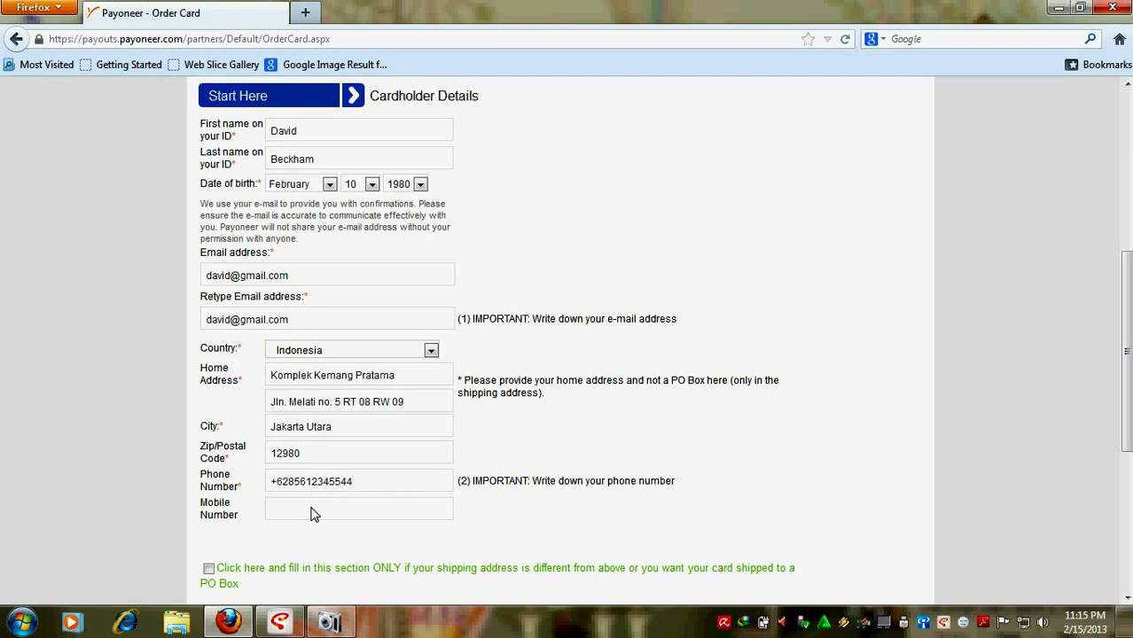
pyautogui.scroll(1, 311, 418)
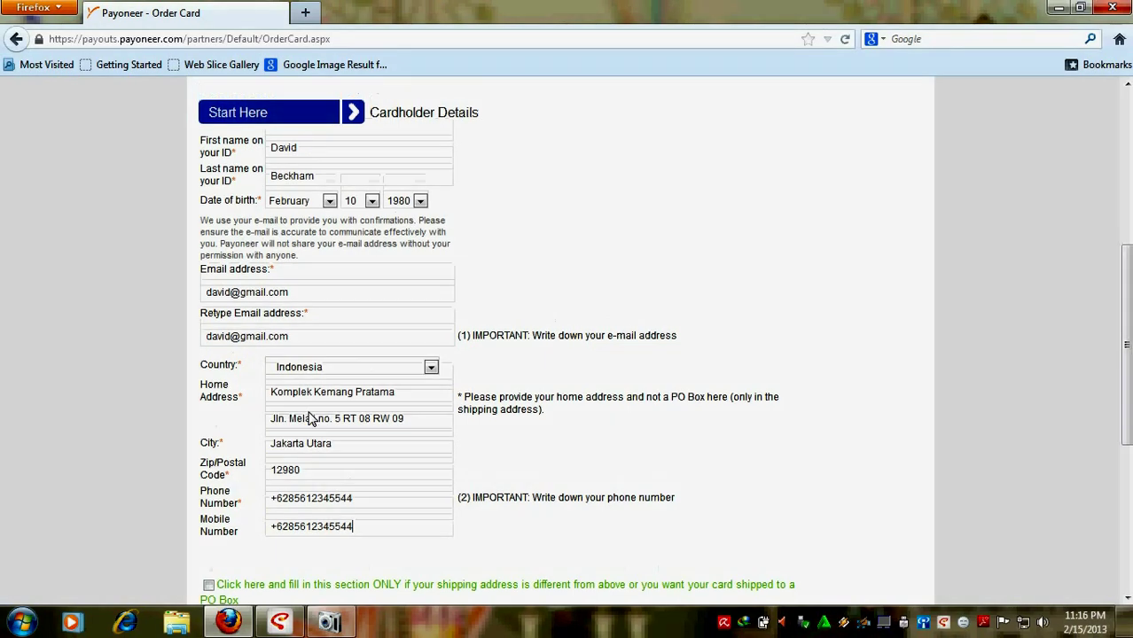
pyautogui.scroll(3, 310, 418)
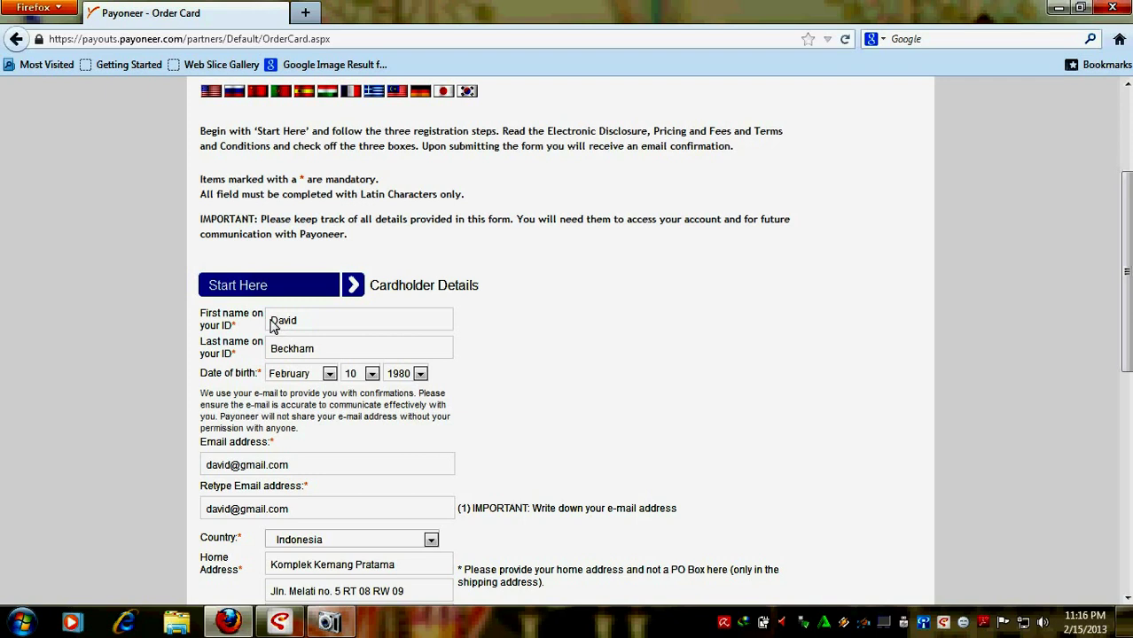
pyautogui.moveTo(270, 325); pyautogui.dragTo(328, 354)
pyautogui.click(304, 323)
pyautogui.click(334, 355)
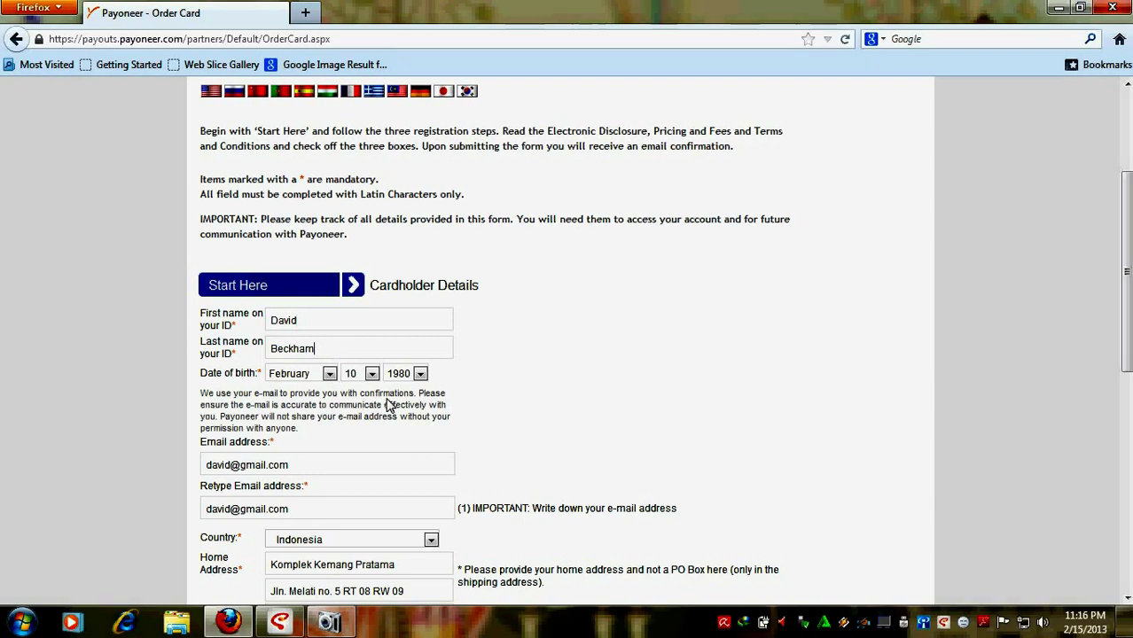
pyautogui.scroll(-2, 363, 405)
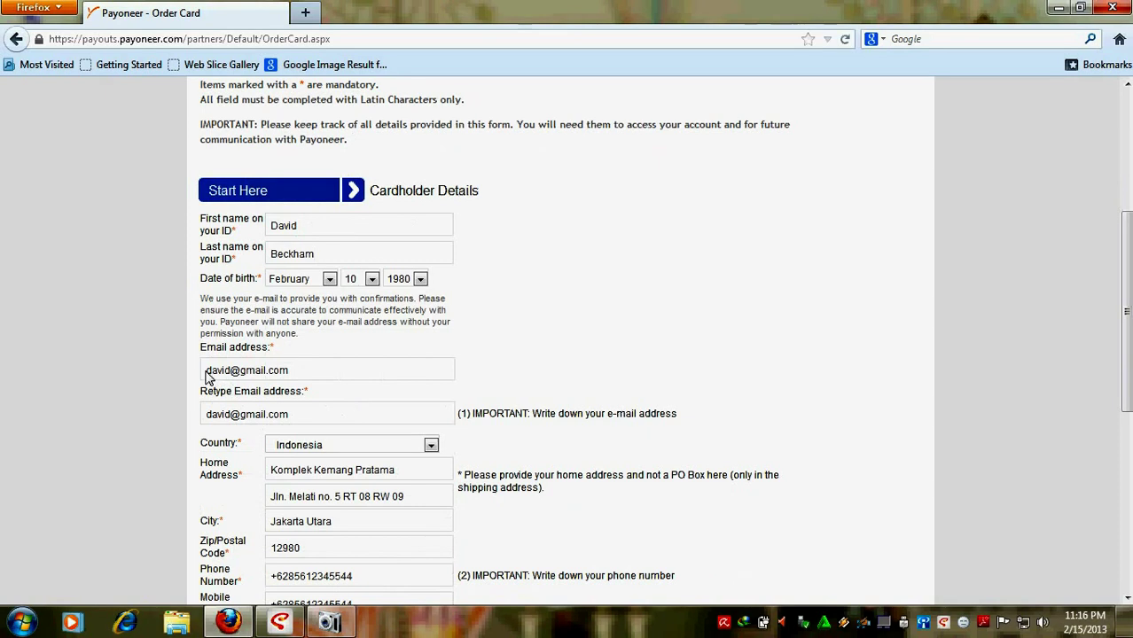
pyautogui.moveTo(207, 372); pyautogui.dragTo(298, 375)
pyautogui.click(299, 376)
pyautogui.moveTo(205, 380); pyautogui.dragTo(301, 378)
pyautogui.click(303, 380)
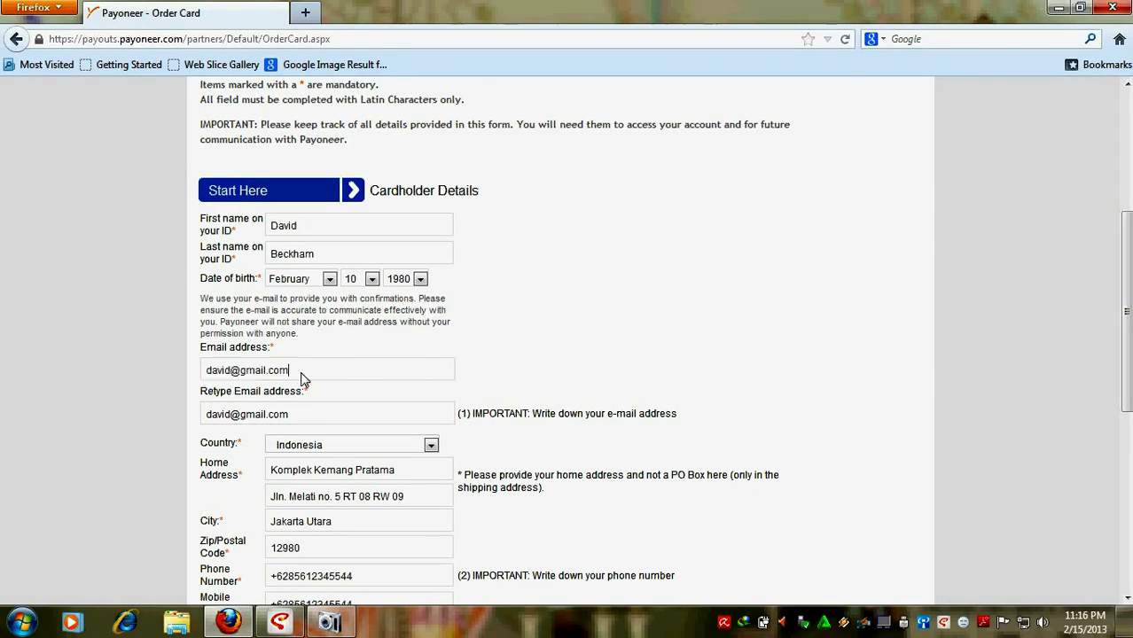
pyautogui.moveTo(207, 414); pyautogui.dragTo(324, 418)
pyautogui.click(324, 417)
pyautogui.scroll(-2, 309, 391)
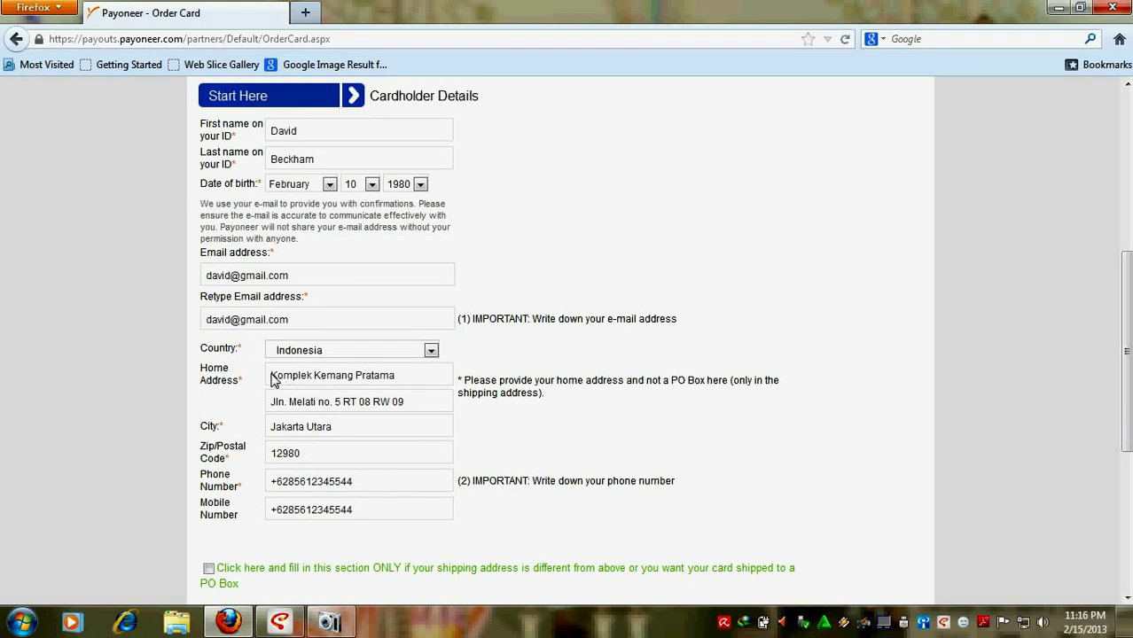
pyautogui.moveTo(274, 379); pyautogui.dragTo(397, 379)
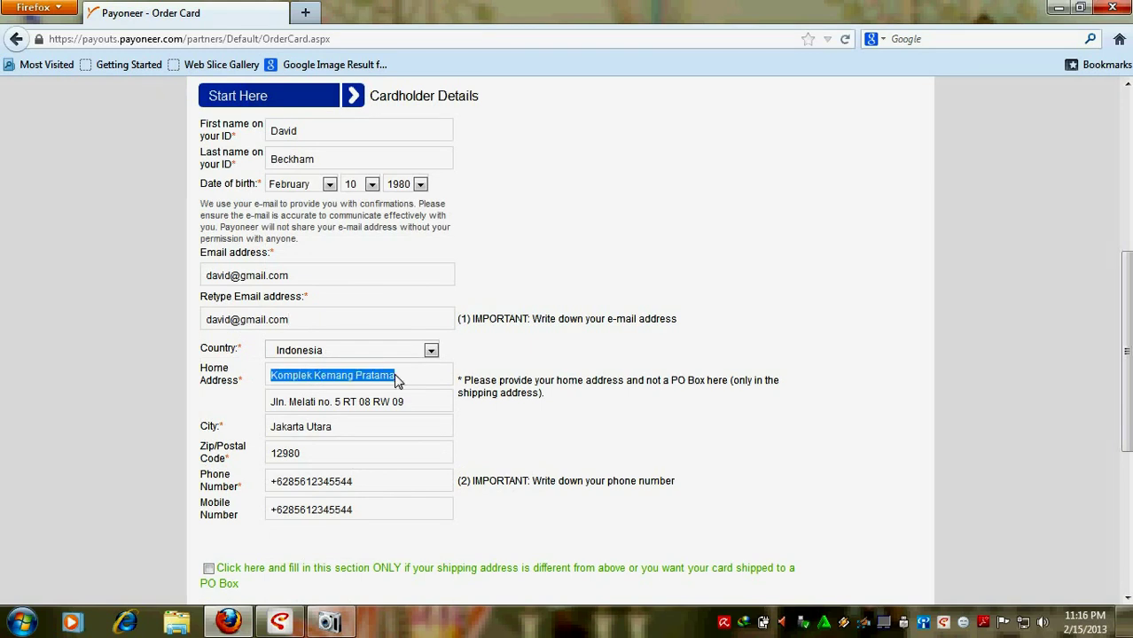
pyautogui.moveTo(273, 403); pyautogui.dragTo(421, 410)
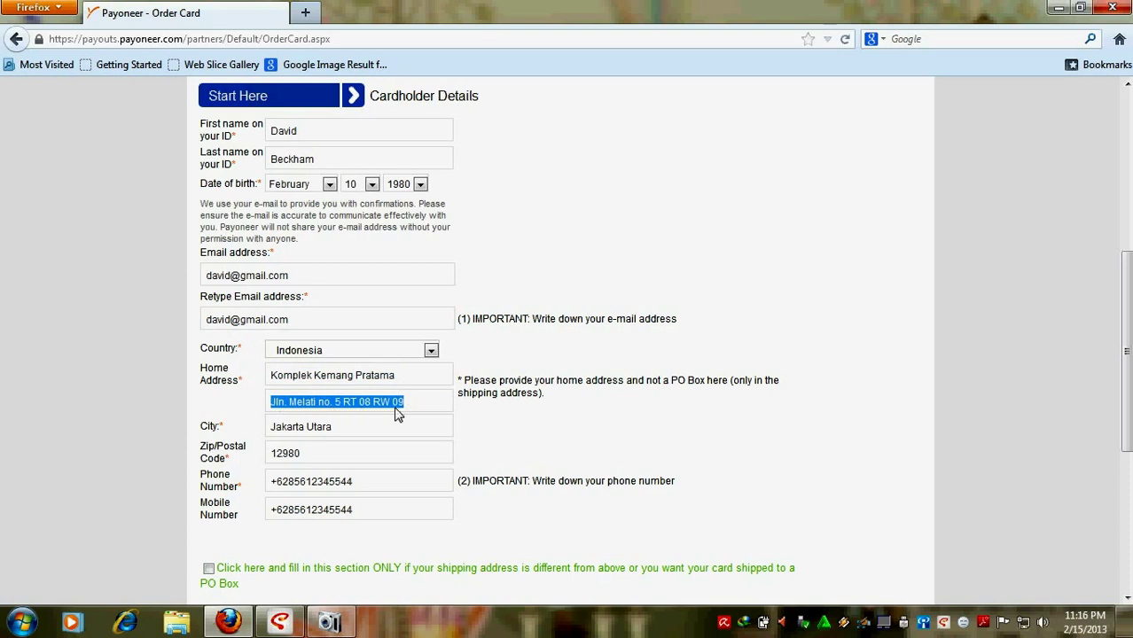
pyautogui.moveTo(272, 427); pyautogui.dragTo(372, 429)
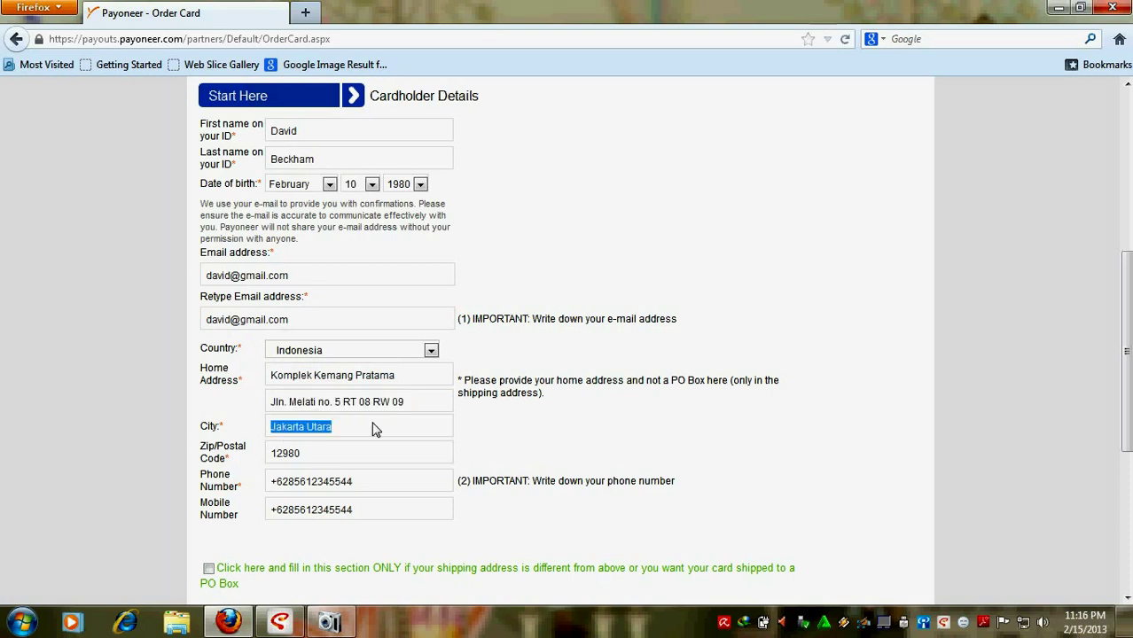
pyautogui.click(369, 427)
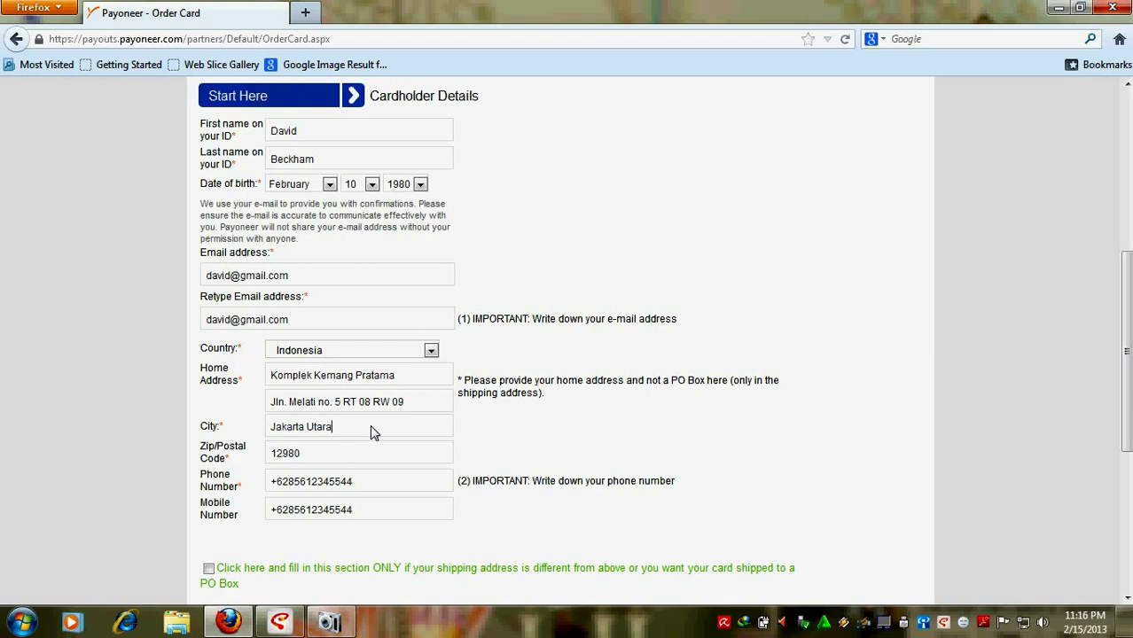
pyautogui.moveTo(275, 459); pyautogui.dragTo(271, 486)
pyautogui.click(326, 460)
pyautogui.moveTo(367, 509); pyautogui.dragTo(284, 516)
pyautogui.click(422, 523)
pyautogui.scroll(2, 370, 245)
pyautogui.scroll(-2, 345, 282)
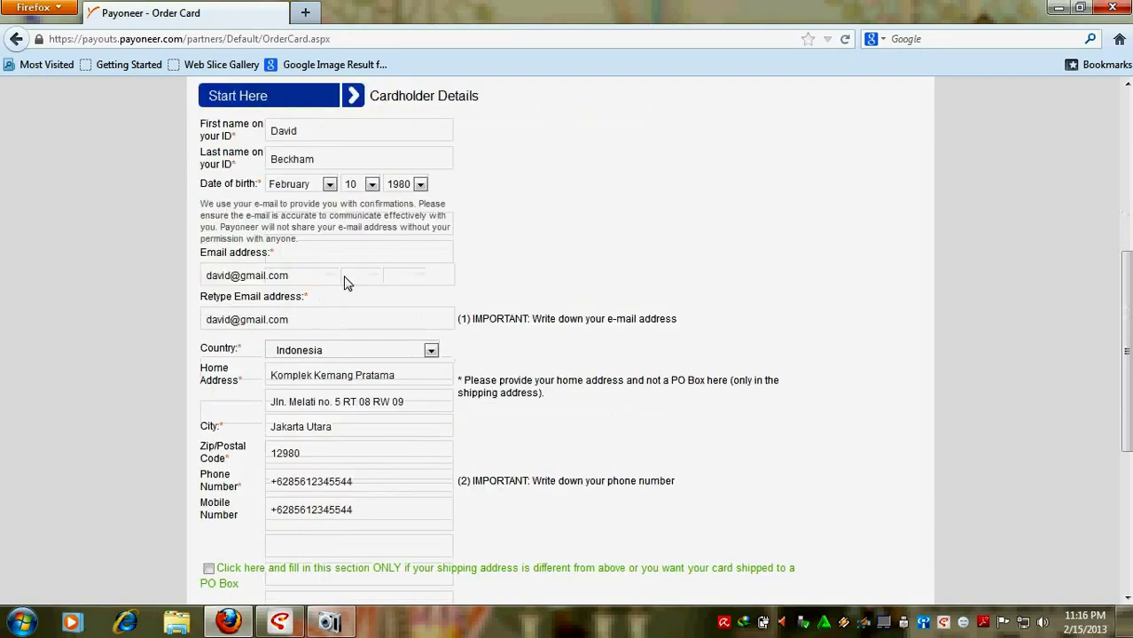
pyautogui.scroll(-2, 346, 282)
pyautogui.scroll(-2, 346, 282)
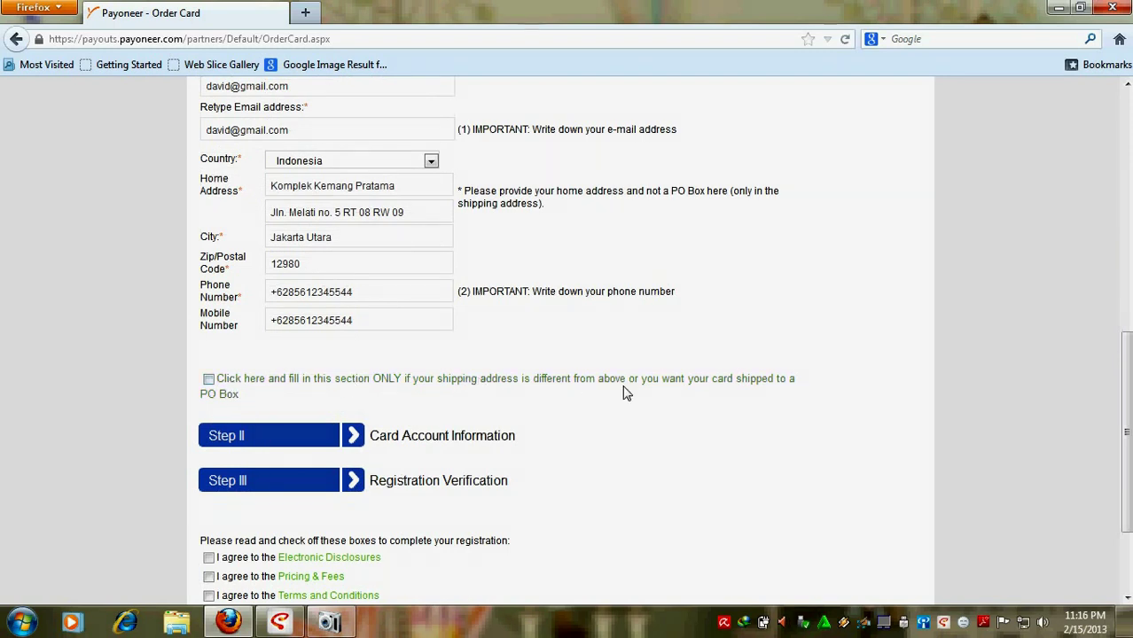
# Step: Open the Step II Card Account Information section of the order form
pyautogui.click(253, 437)
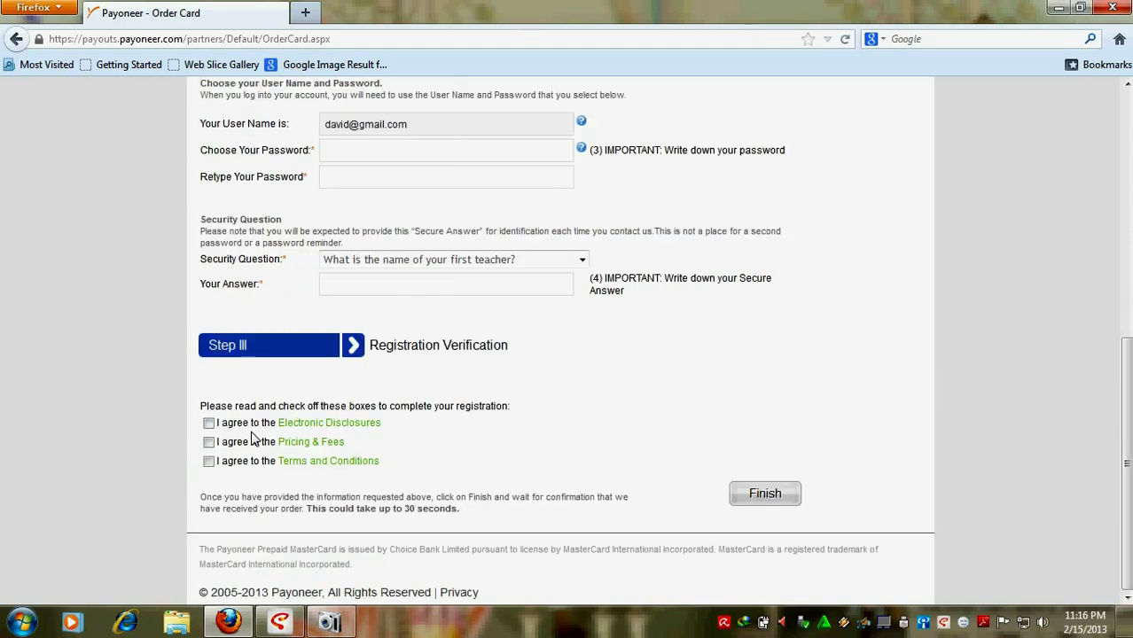
pyautogui.scroll(2, 470, 337)
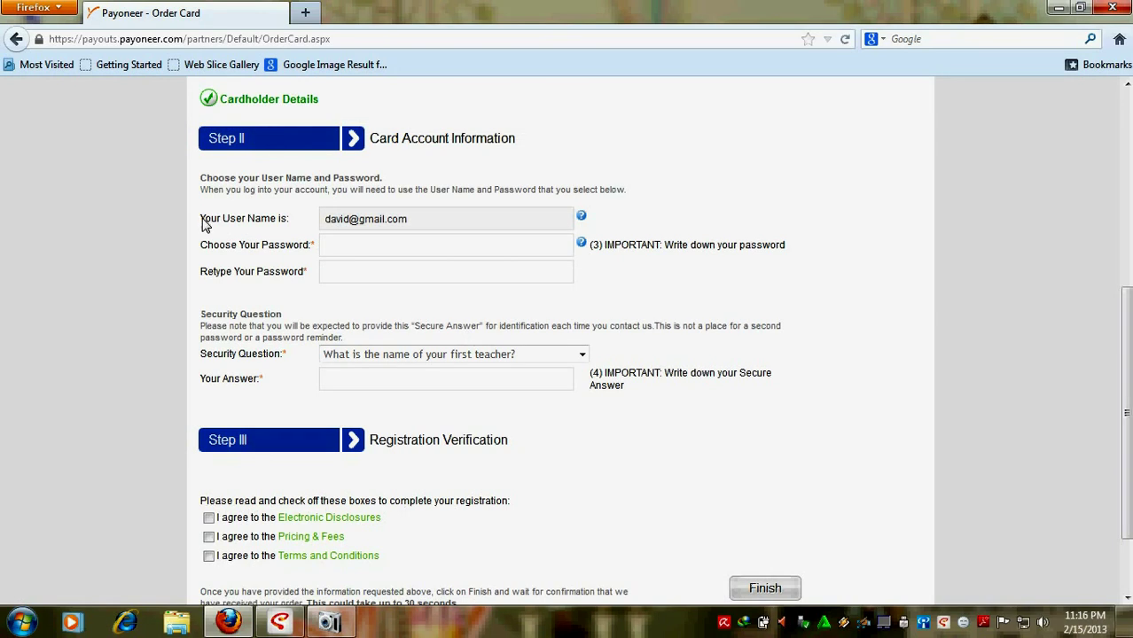
pyautogui.moveTo(203, 223); pyautogui.dragTo(291, 228)
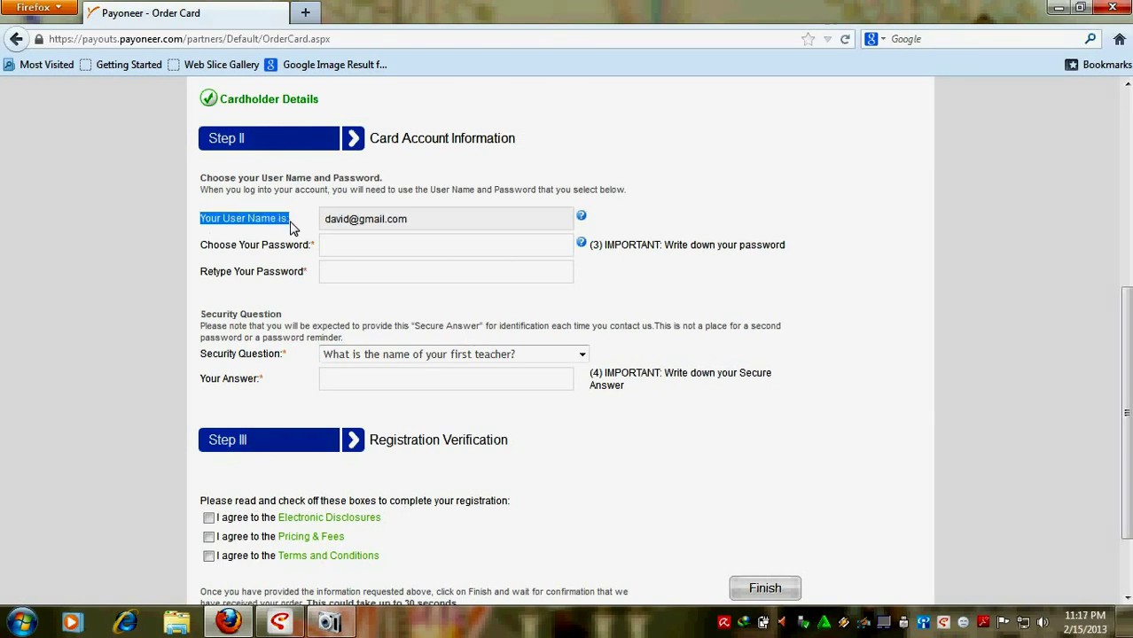
pyautogui.click(349, 225)
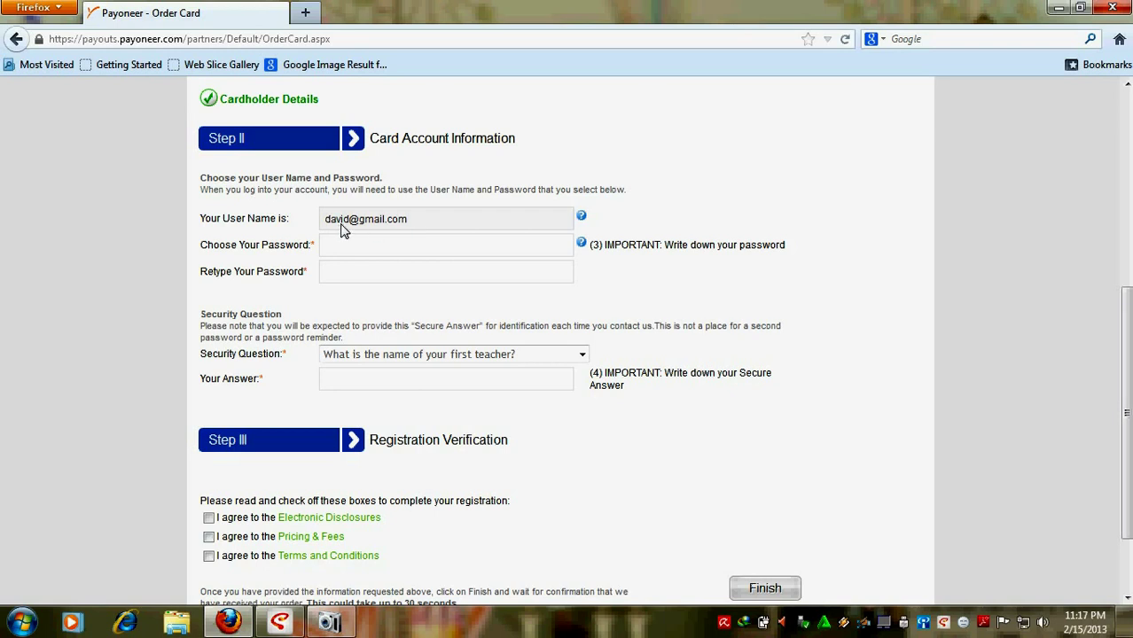
# Step: Type the account password in Choose Your Password and again in Retype Your Password
pyautogui.click(397, 249)
pyautogui.write('•••••')
pyautogui.write('•')
pyautogui.click(372, 281)
pyautogui.write('••••••••')
pyautogui.scroll(-2, 405, 272)
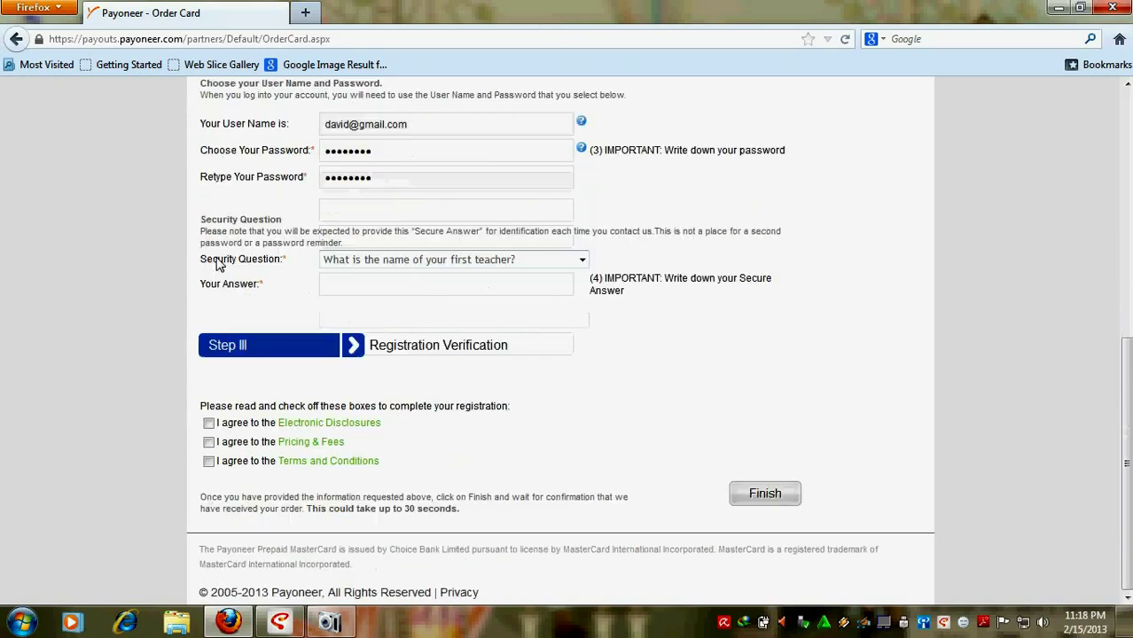
# Step: Keep 'What is the name of your first teacher?' and type the secret answer
pyautogui.moveTo(203, 267); pyautogui.dragTo(285, 268)
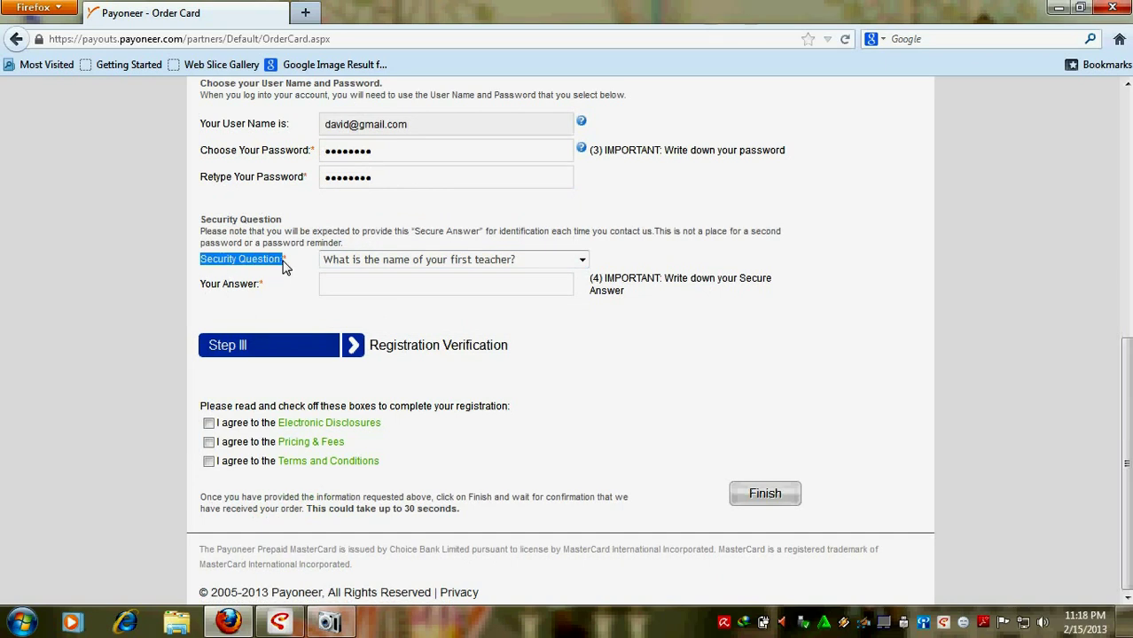
pyautogui.click(218, 268)
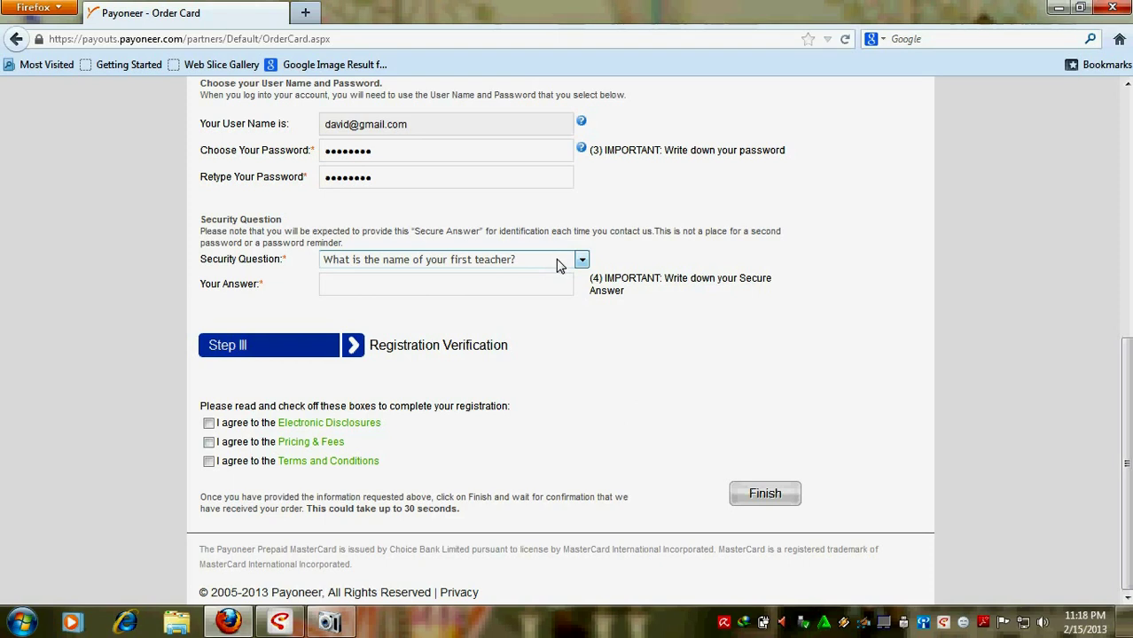
pyautogui.click(581, 260)
pyautogui.click(582, 261)
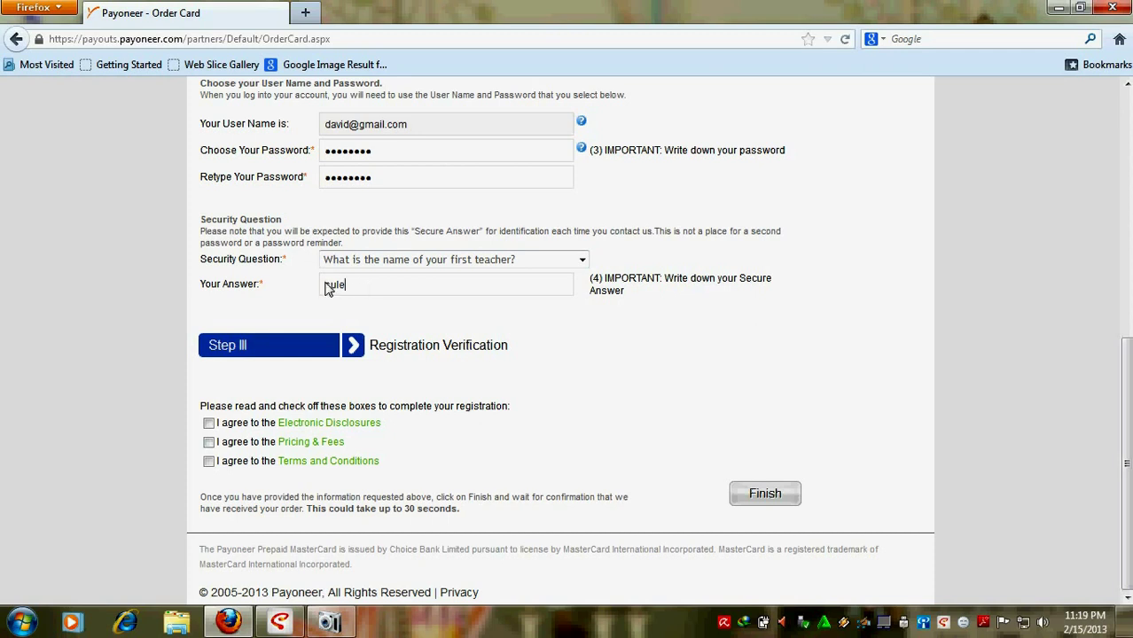
pyautogui.moveTo(325, 284); pyautogui.dragTo(357, 284)
pyautogui.click(357, 284)
# Step: Open Step III and enter the national ID number, keeping National ID and Indonesia
pyautogui.click(272, 351)
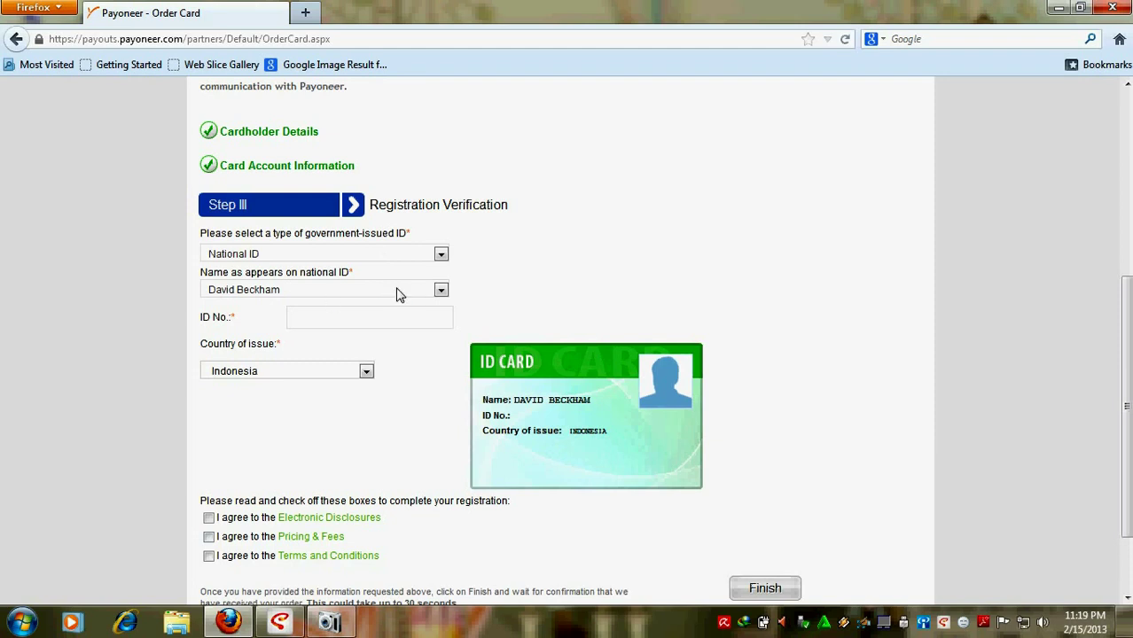
pyautogui.click(327, 325)
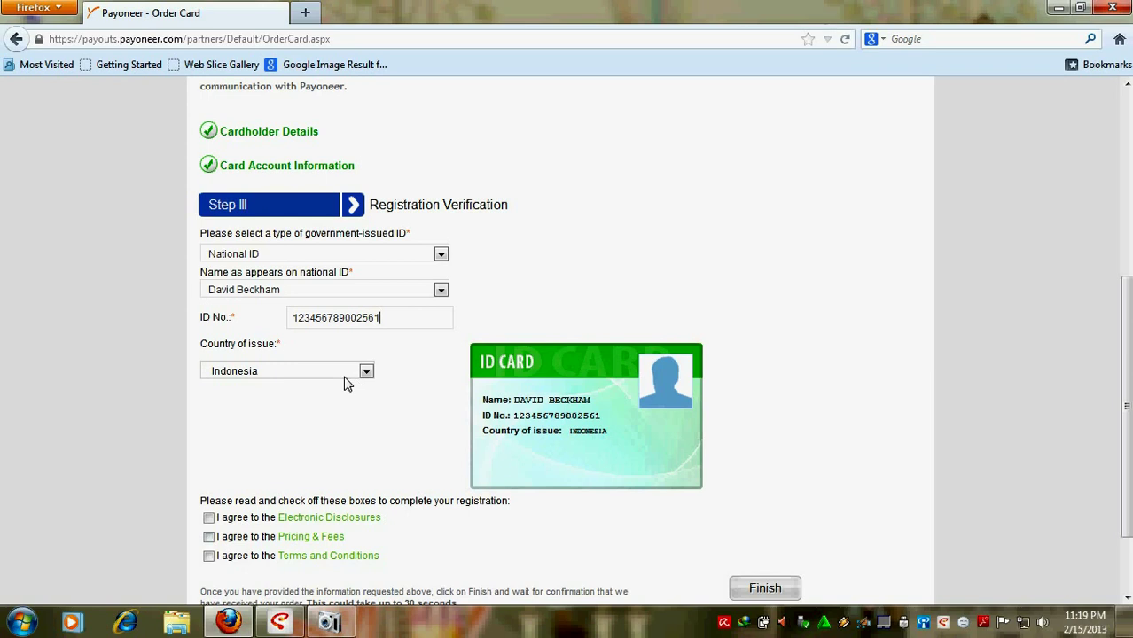
pyautogui.scroll(-2, 344, 374)
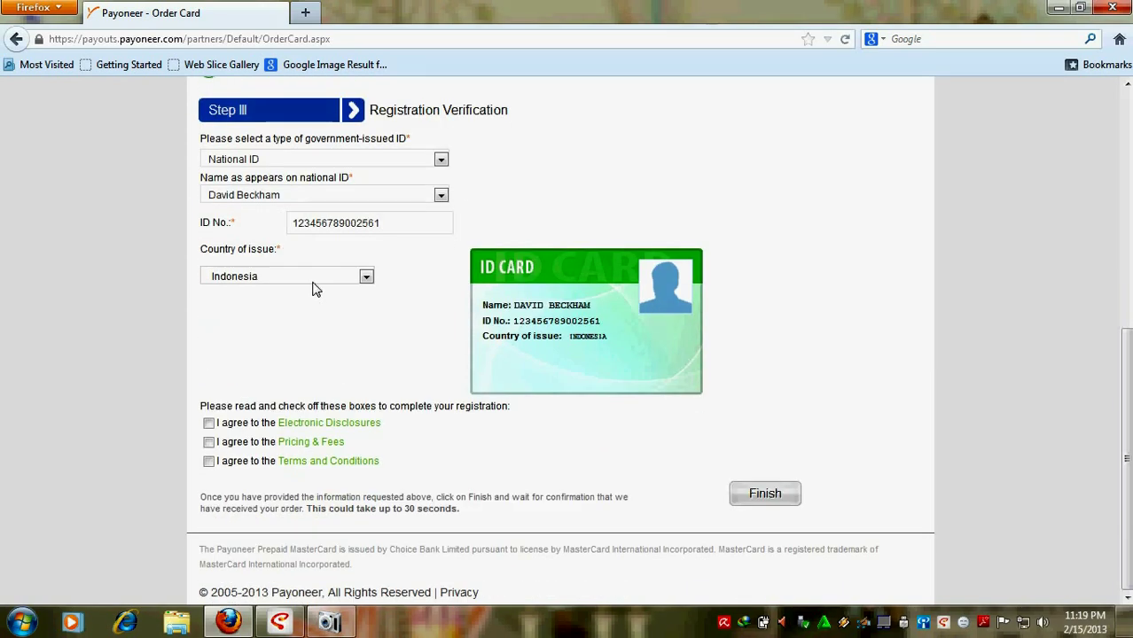
pyautogui.scroll(9, 312, 296)
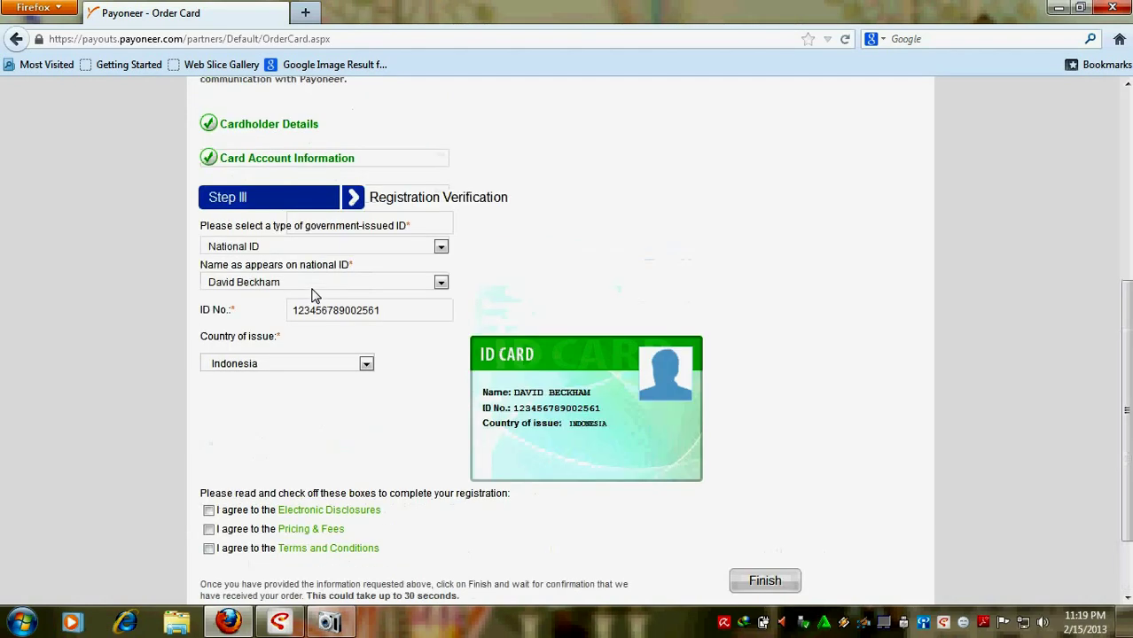
pyautogui.scroll(-4, 312, 295)
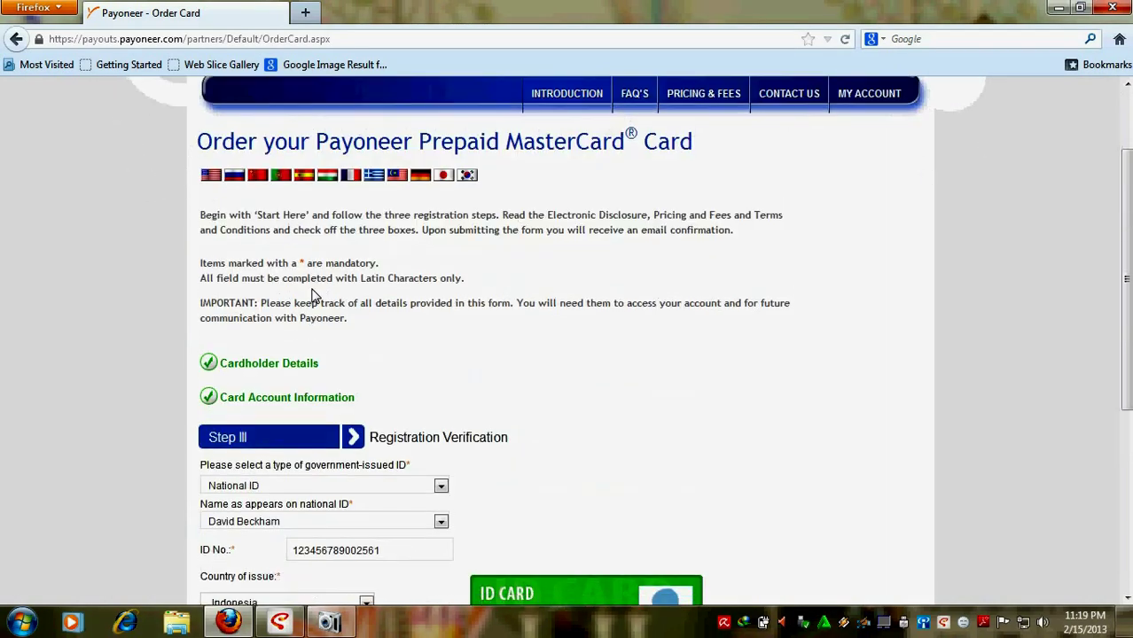
pyautogui.click(289, 282)
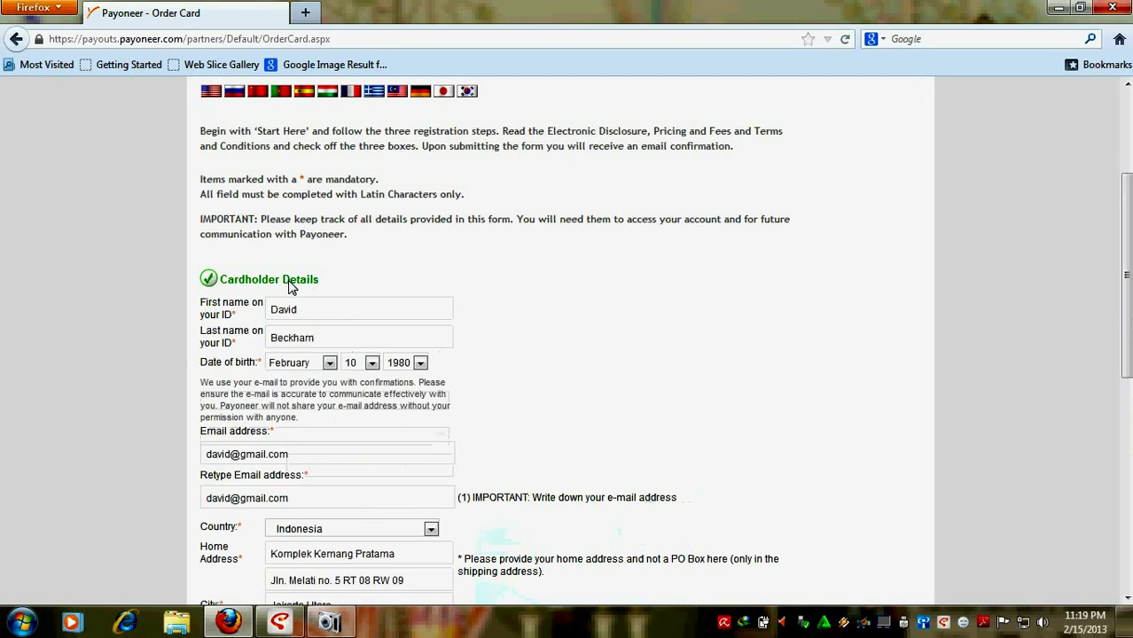
pyautogui.scroll(-4, 289, 286)
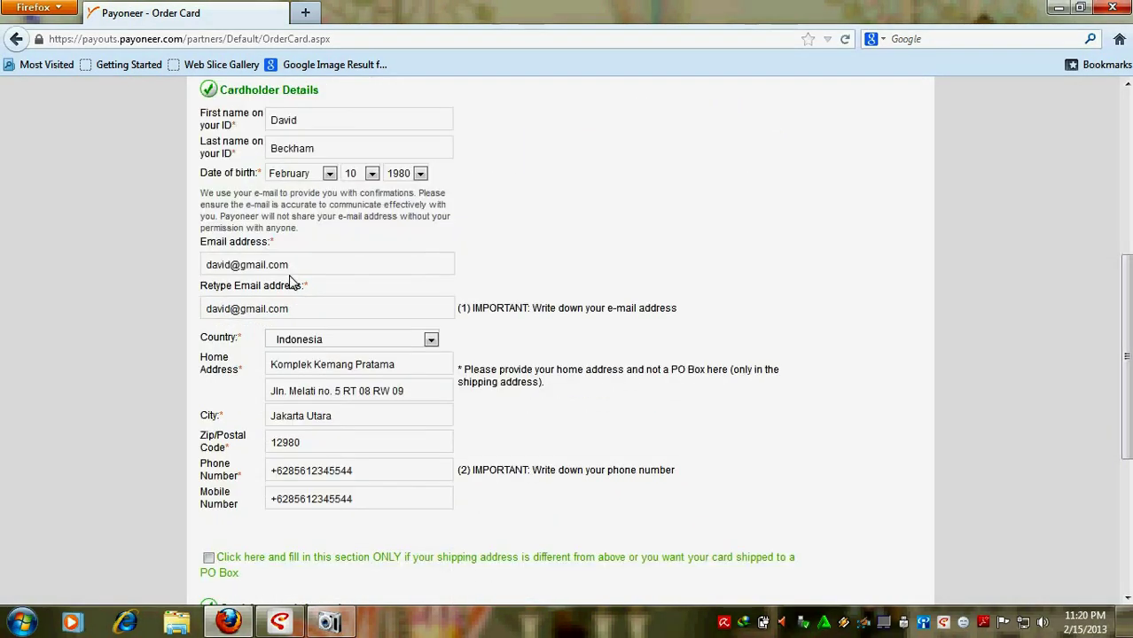
pyautogui.scroll(-2, 289, 282)
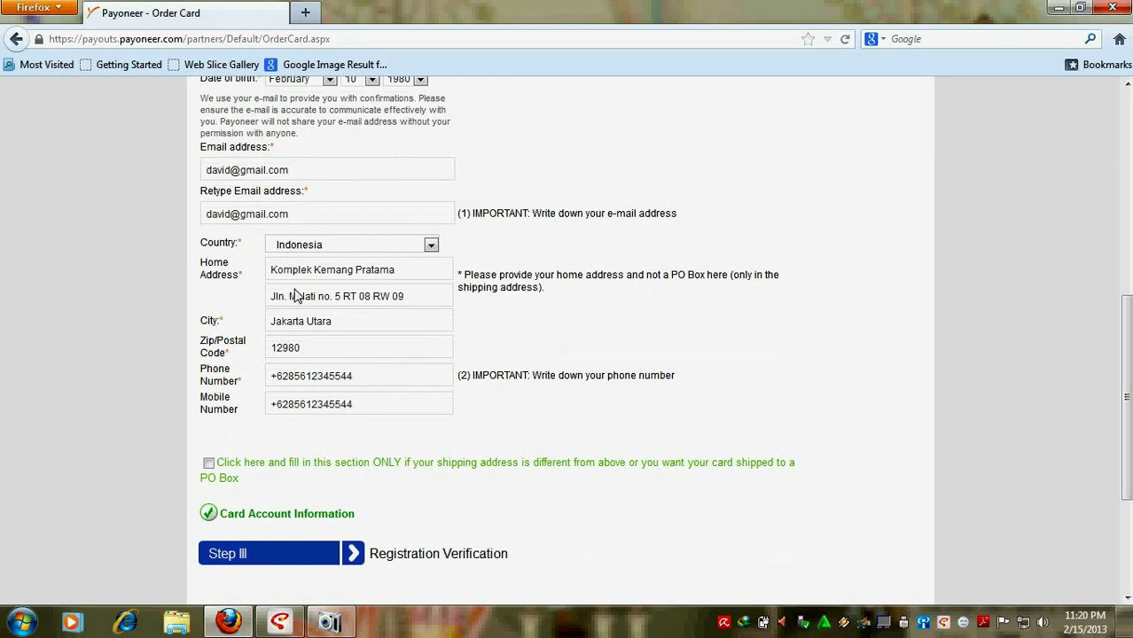
pyautogui.scroll(-2, 312, 354)
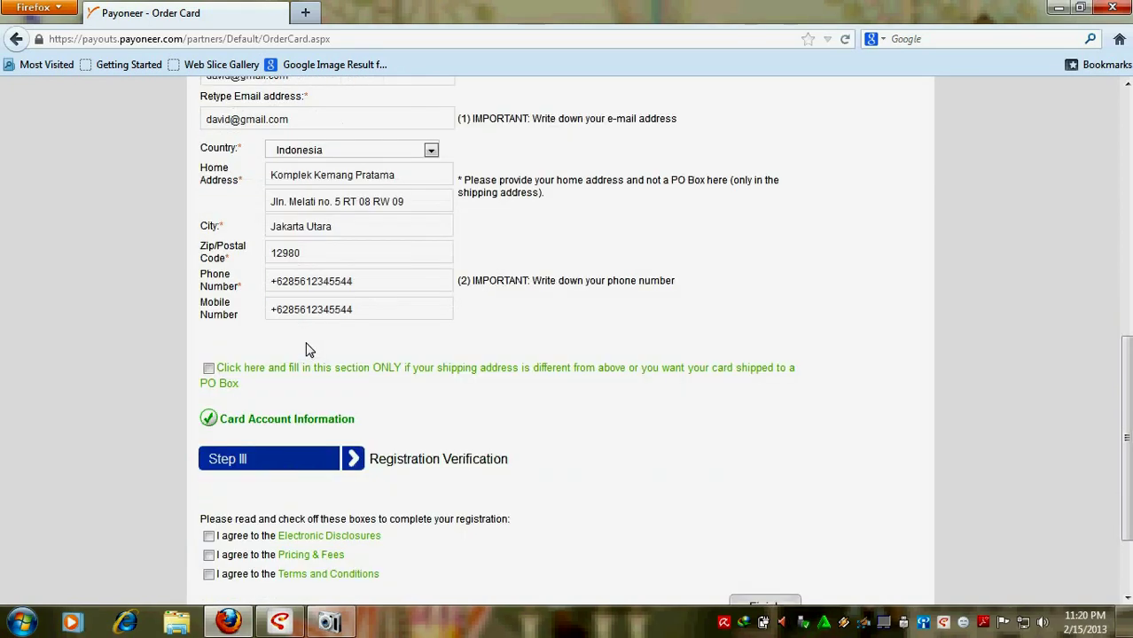
pyautogui.scroll(-2, 307, 348)
pyautogui.click(311, 330)
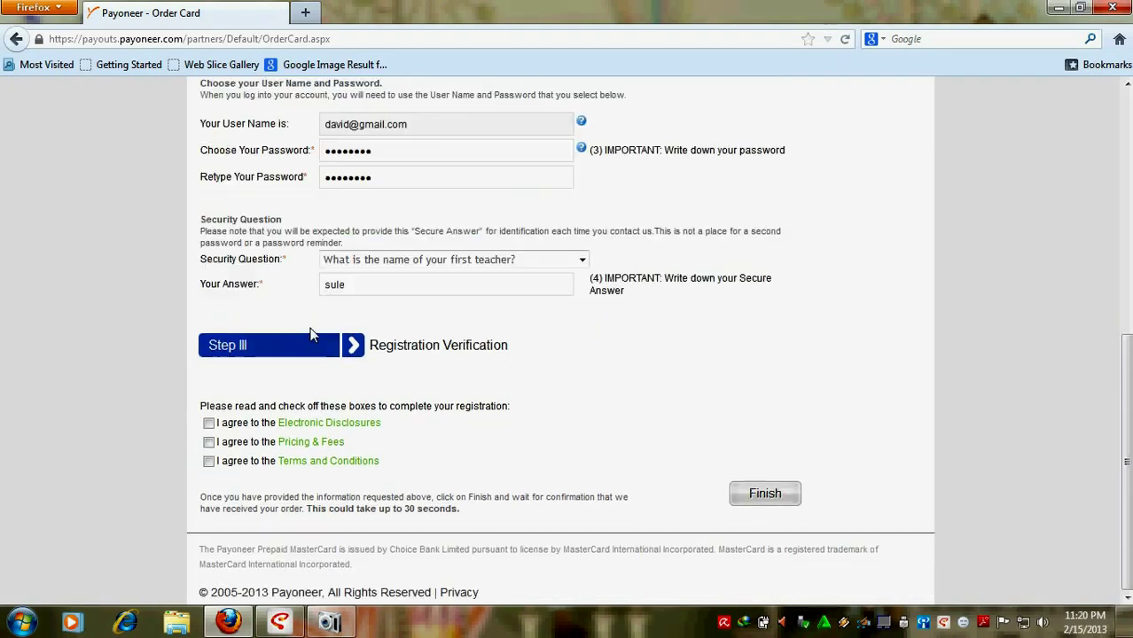
pyautogui.scroll(4, 310, 332)
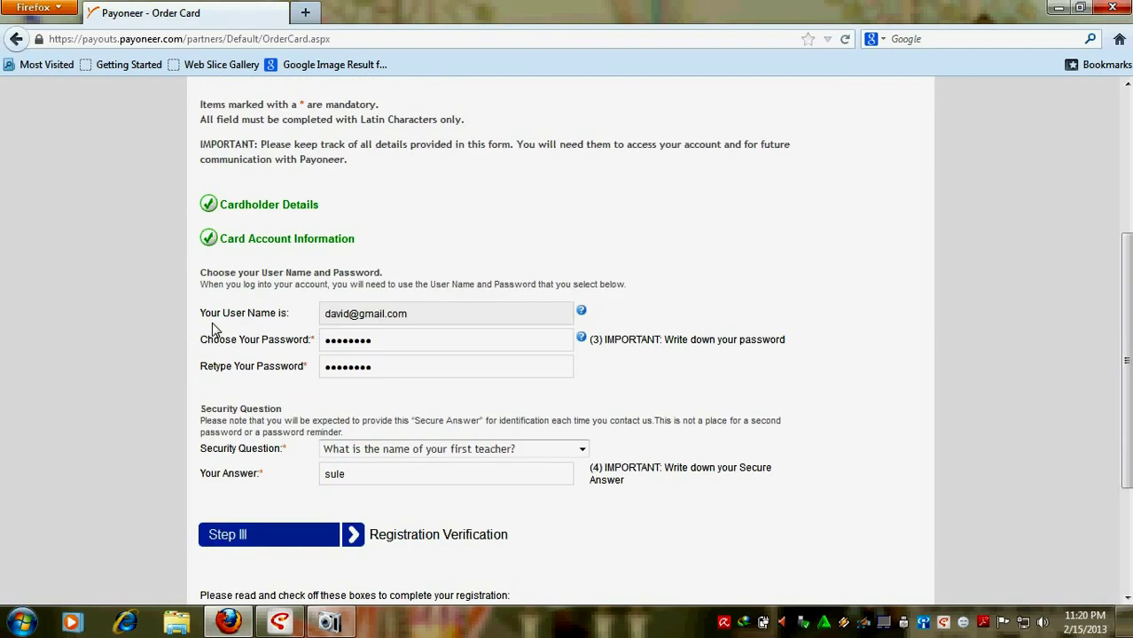
pyautogui.moveTo(202, 313); pyautogui.dragTo(291, 321)
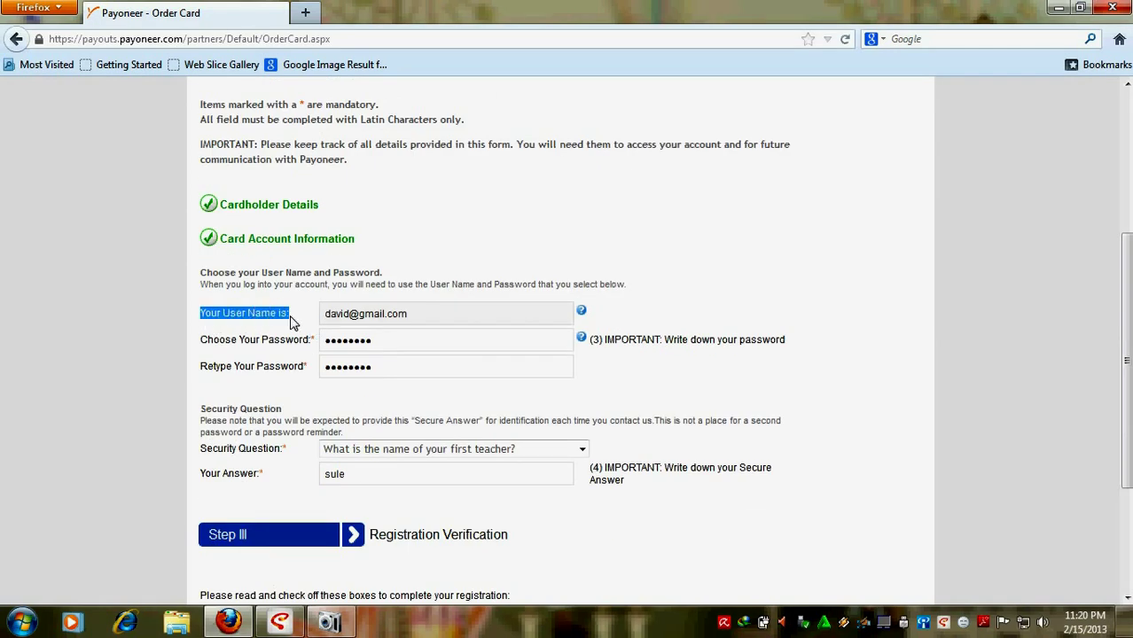
pyautogui.moveTo(202, 346); pyautogui.dragTo(310, 347)
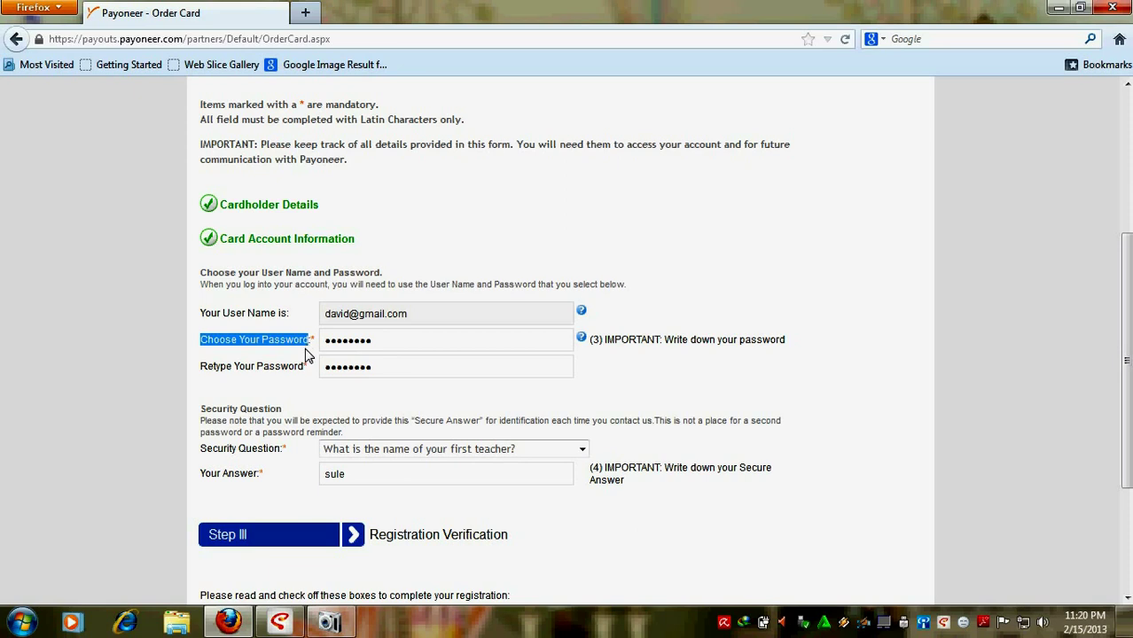
pyautogui.click(307, 351)
pyautogui.scroll(-2, 355, 381)
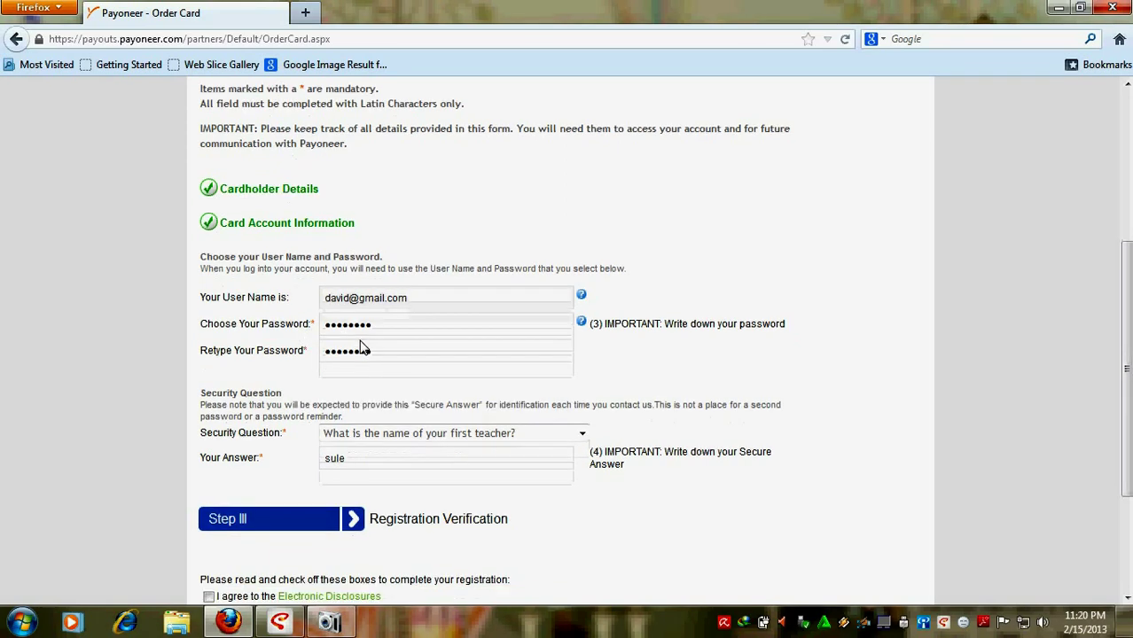
pyautogui.click(290, 431)
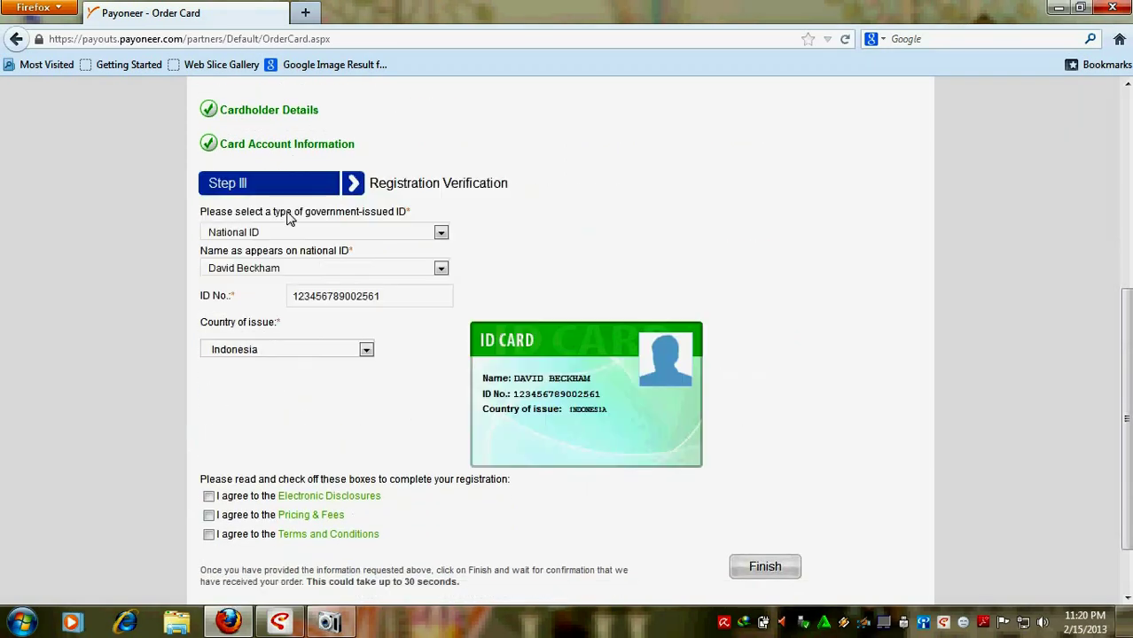
pyautogui.scroll(-2, 253, 233)
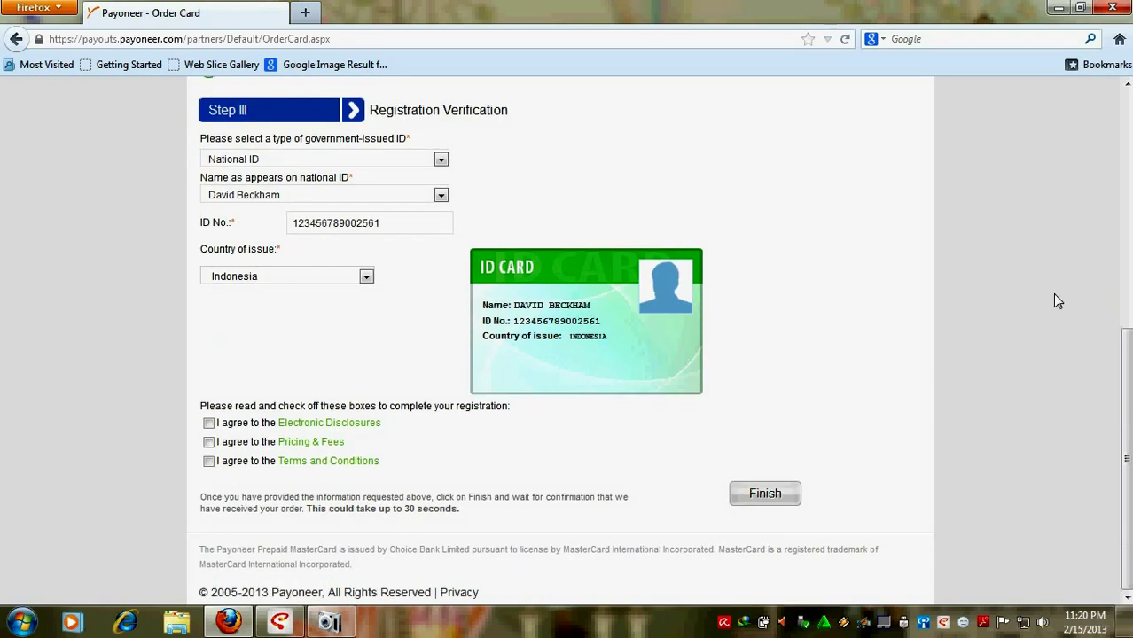
# Step: Tick the Electronic Disclosures, Pricing & Fees, and Terms and Conditions agreement boxes
pyautogui.click(209, 424)
pyautogui.click(209, 442)
pyautogui.click(209, 462)
pyautogui.click(770, 496)
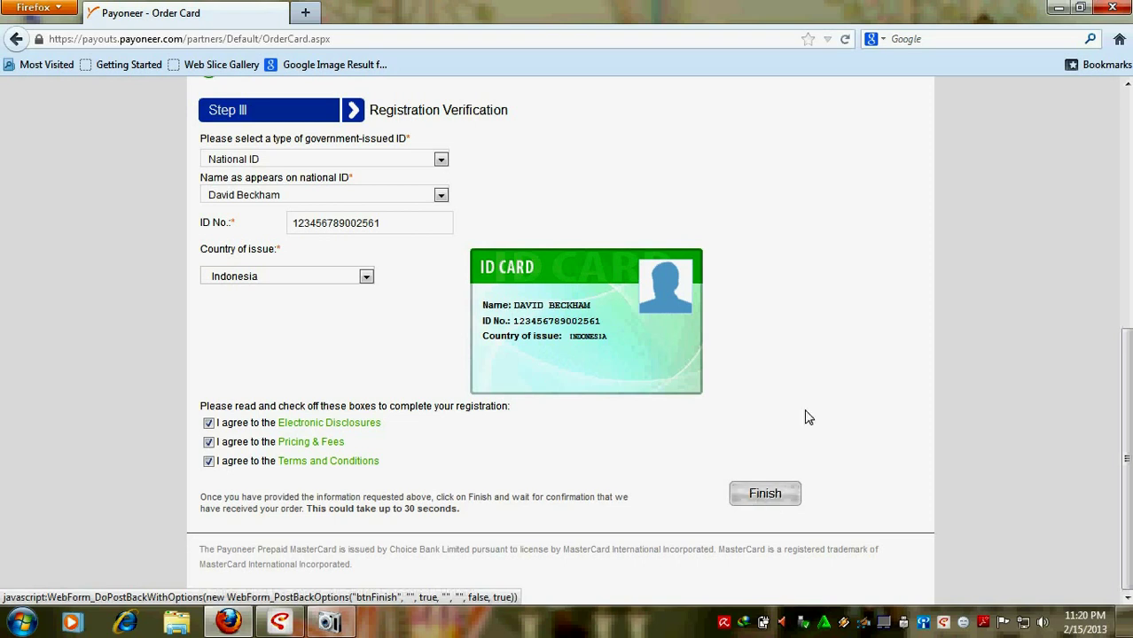
pyautogui.click(305, 14)
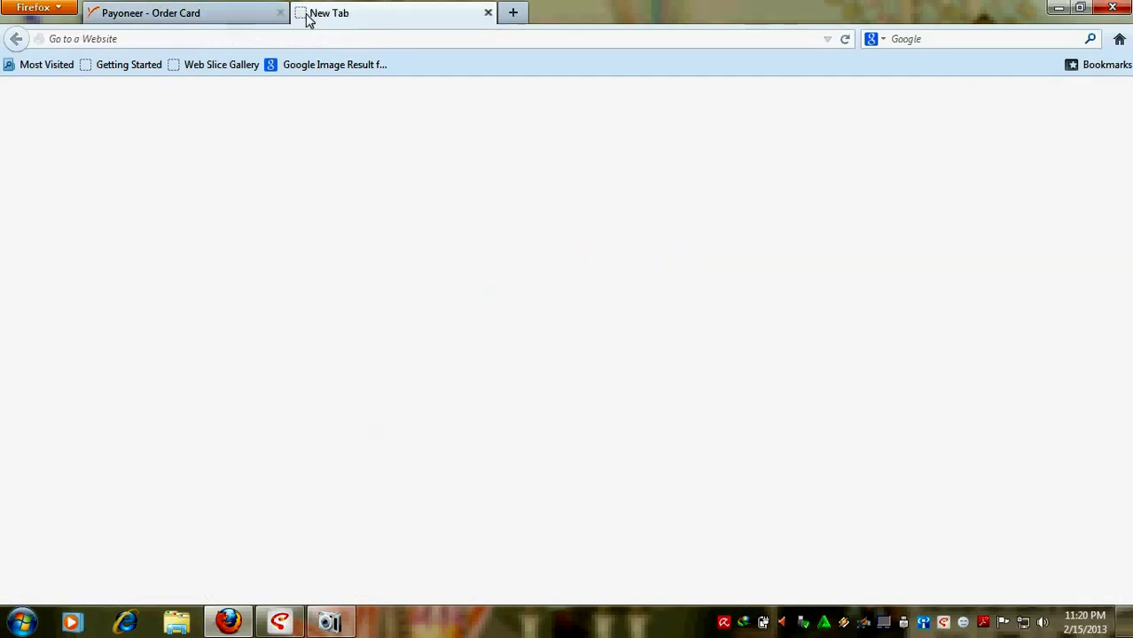
pyautogui.click(227, 39)
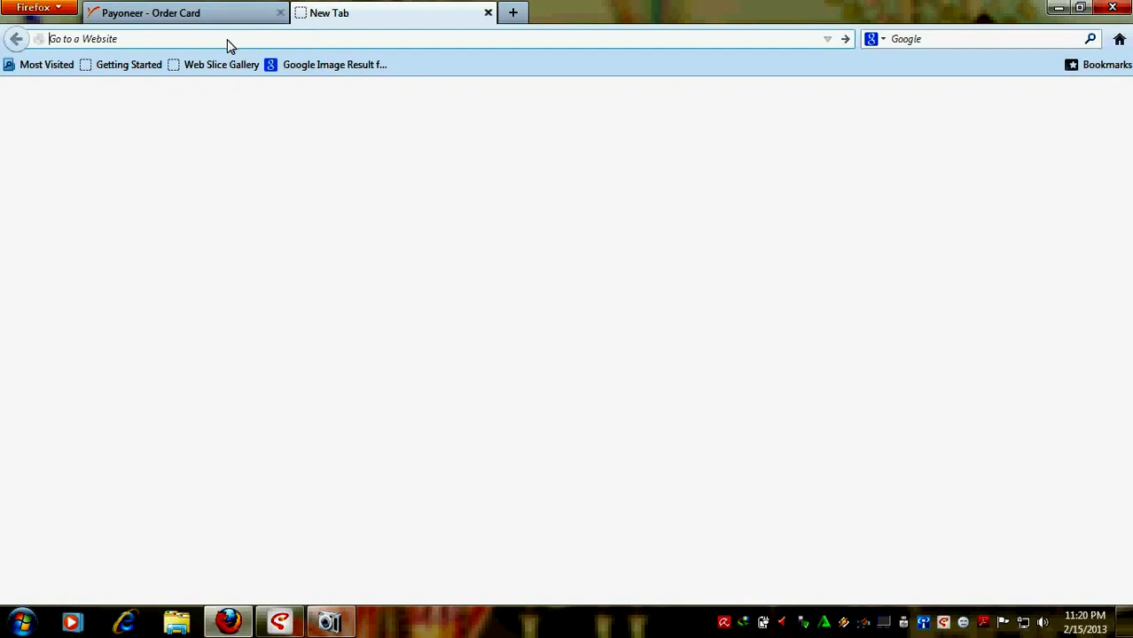
pyautogui.write('www.b')
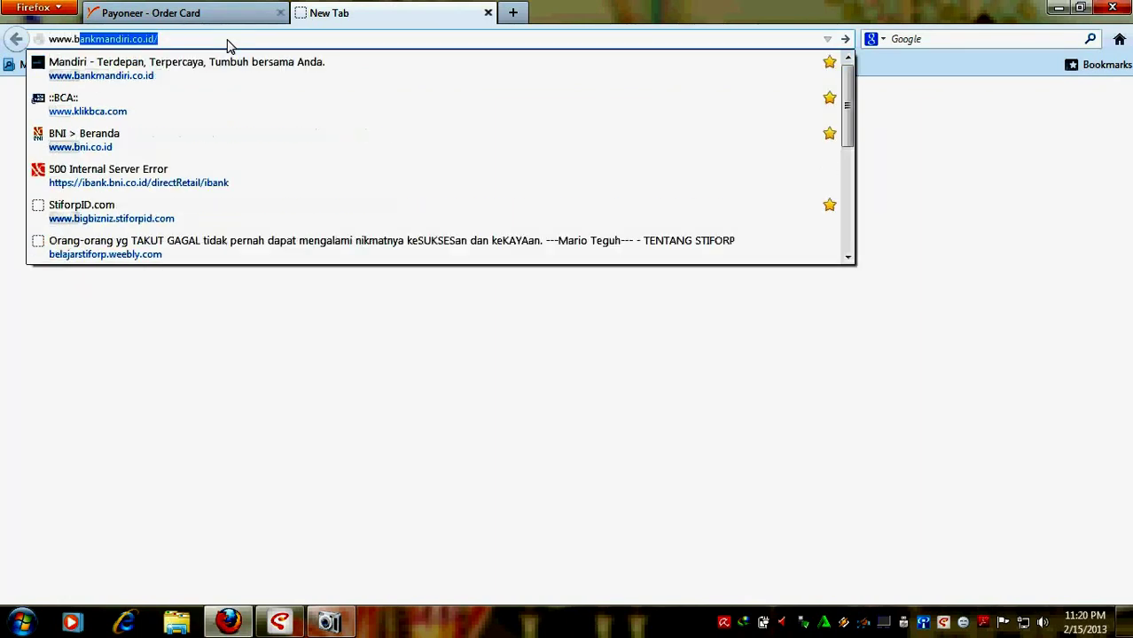
pyautogui.write('elajarstiforp.weebly')
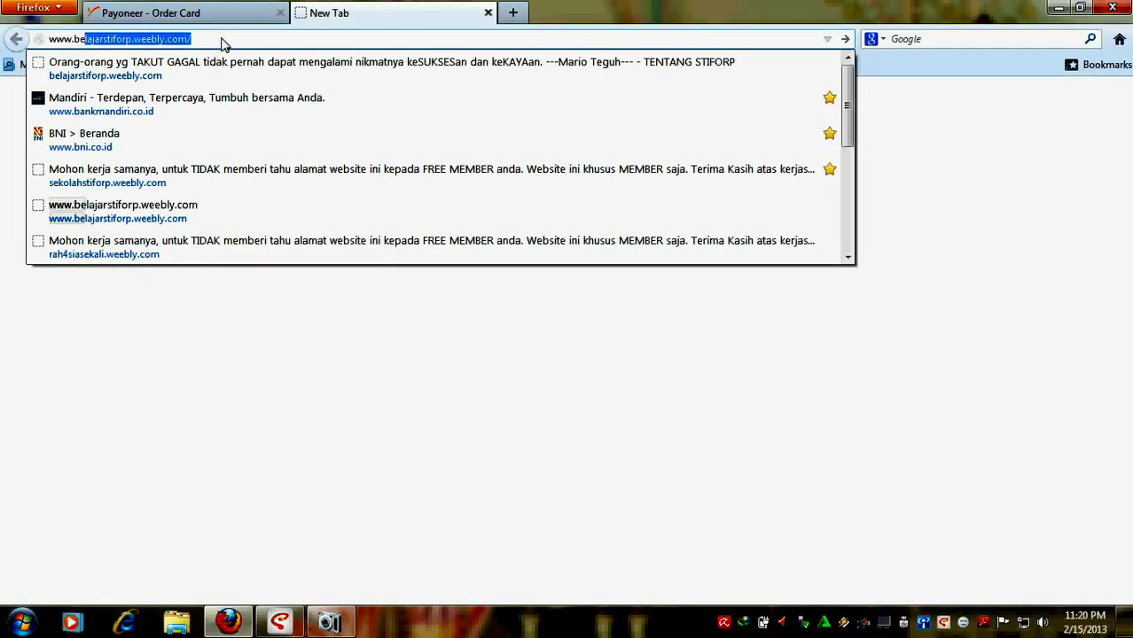
pyautogui.press('Return')
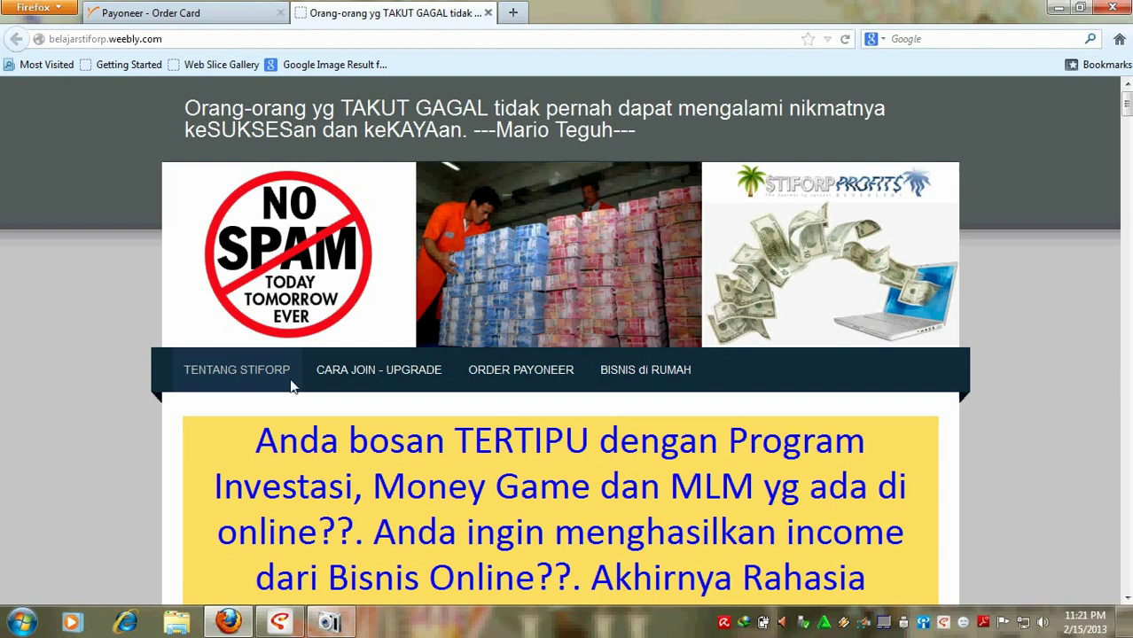
# Step: Read the ORDER PAYONEER guide down to the sample email, then return to the Payoneer tab
pyautogui.click(525, 371)
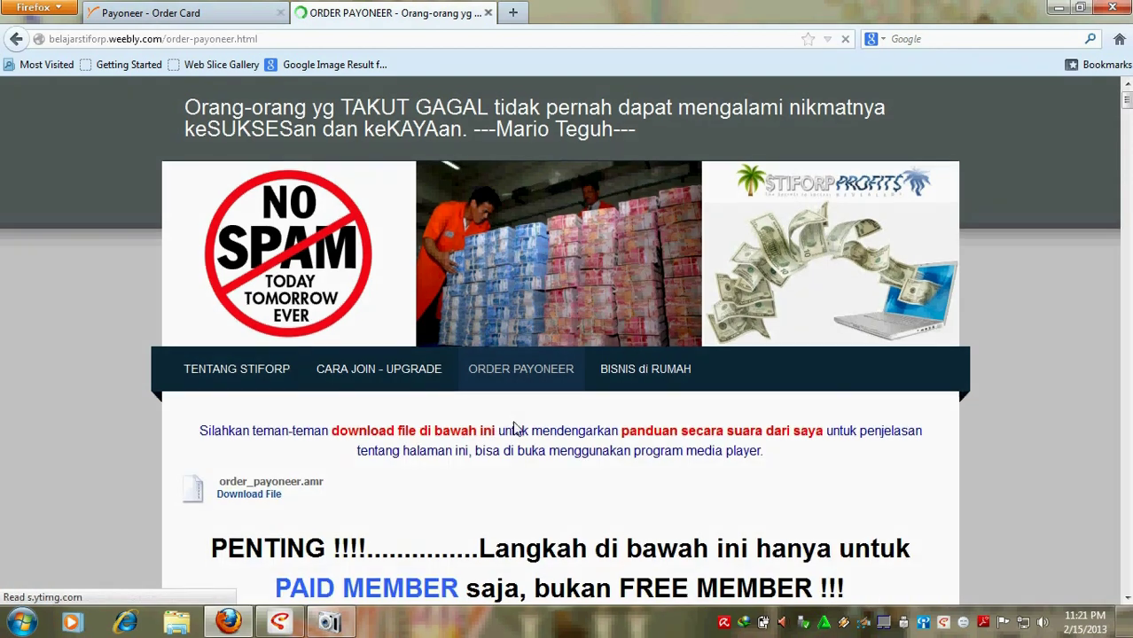
pyautogui.scroll(-10, 515, 425)
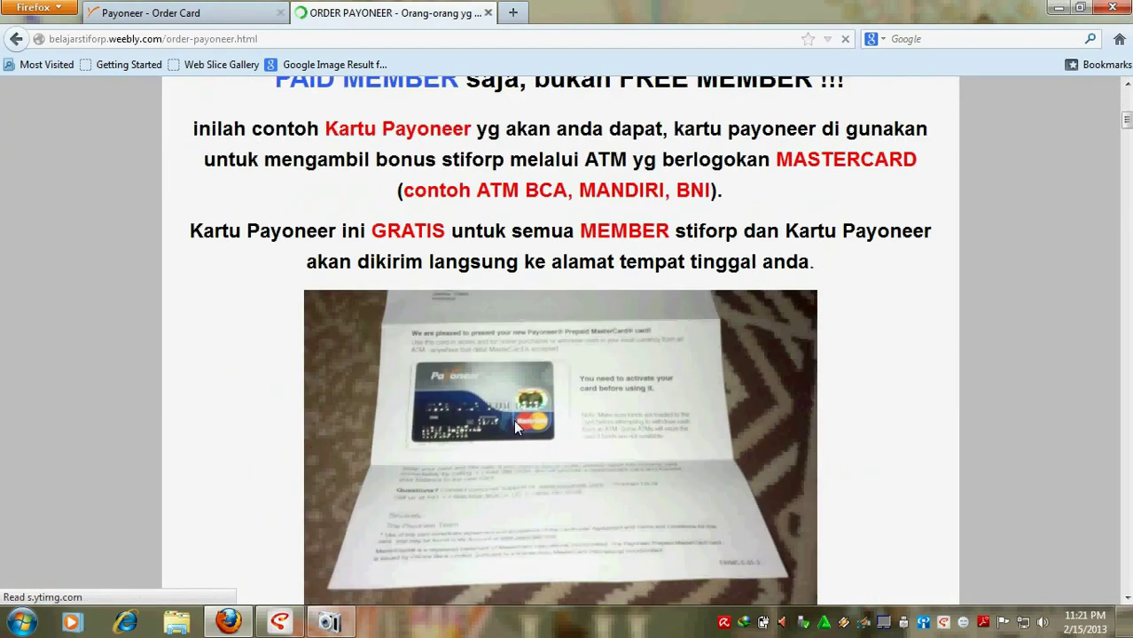
pyautogui.scroll(-3, 514, 419)
pyautogui.scroll(-7, 513, 416)
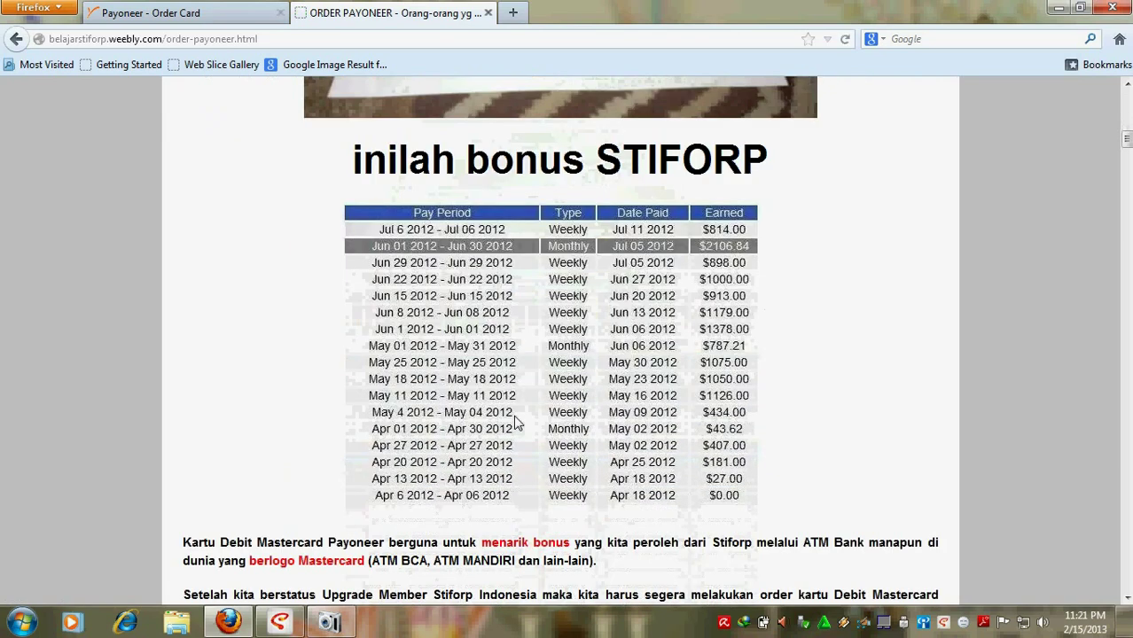
pyautogui.scroll(-20, 515, 419)
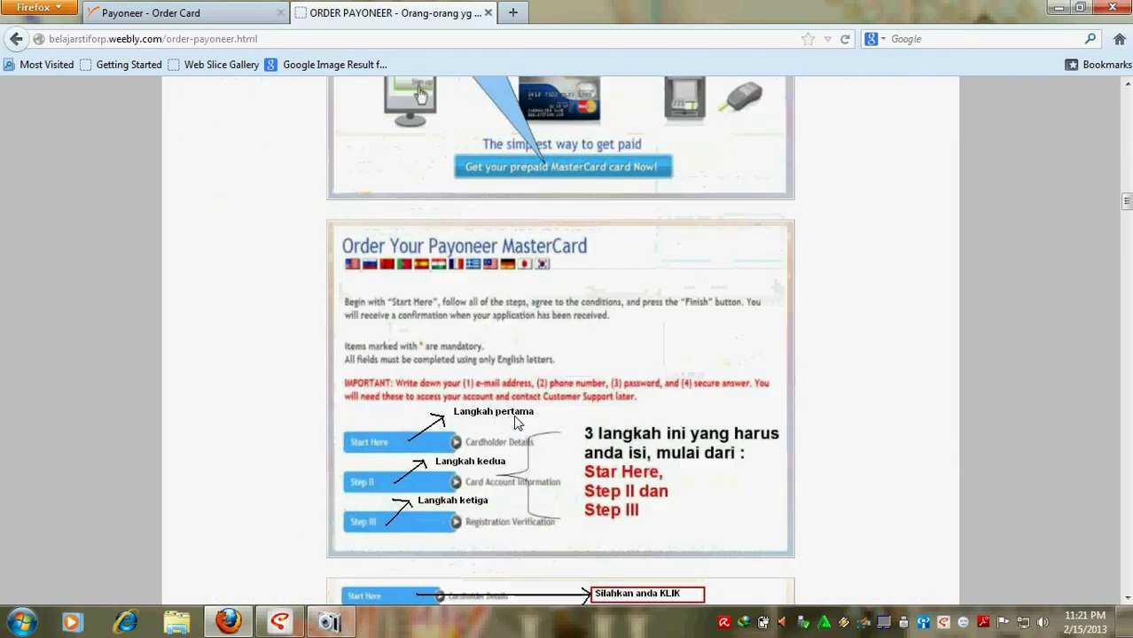
pyautogui.scroll(-20, 516, 423)
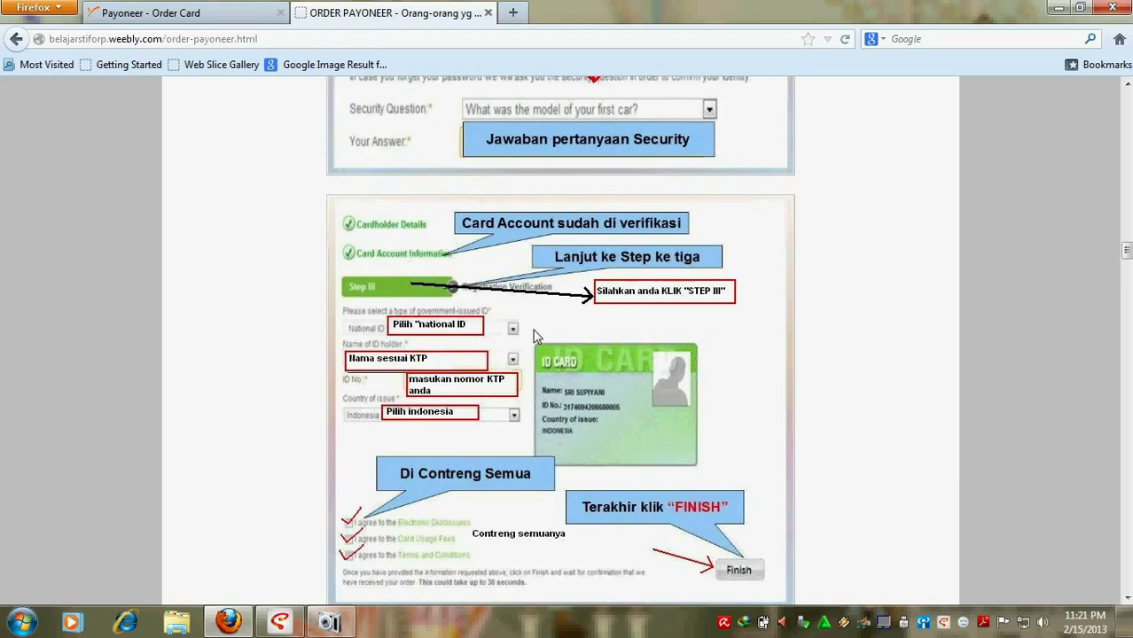
pyautogui.scroll(-9, 523, 359)
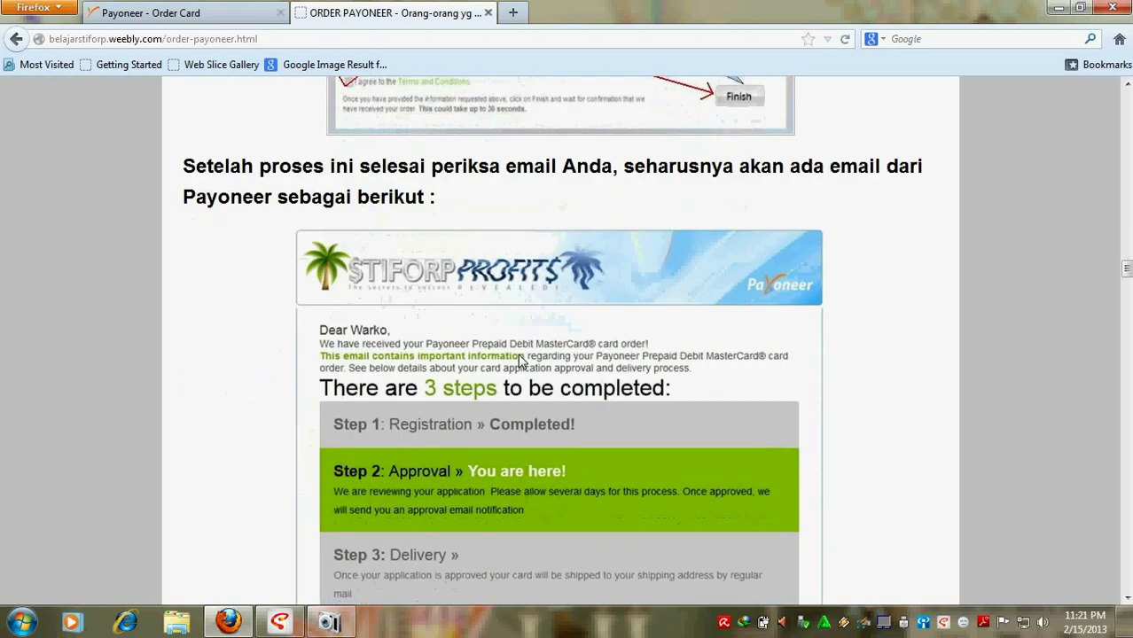
pyautogui.scroll(-2, 519, 355)
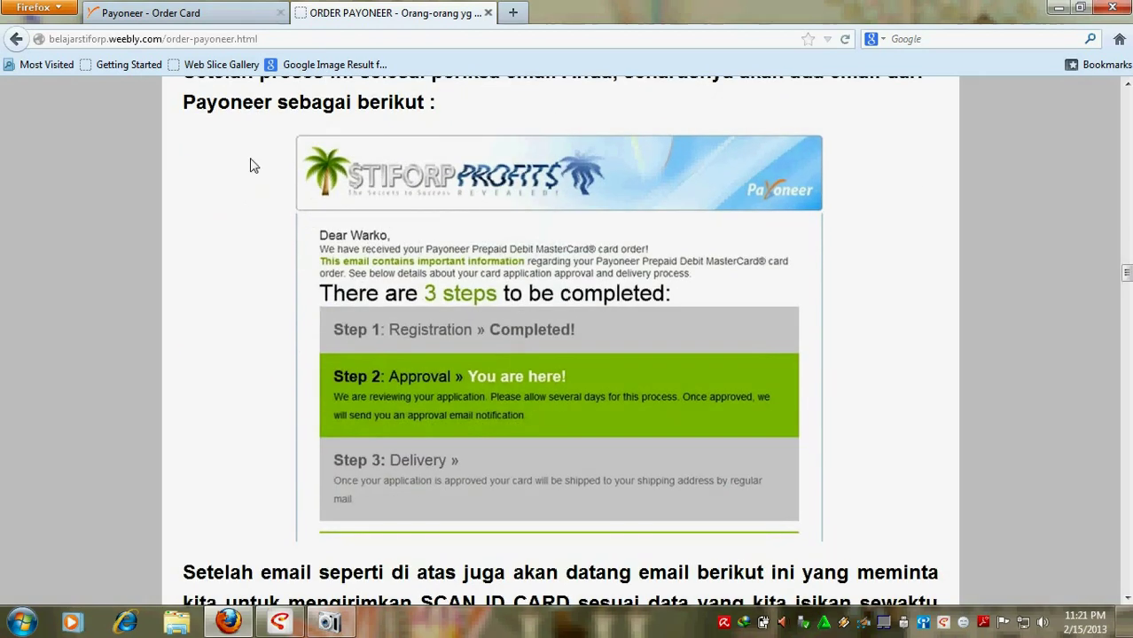
pyautogui.click(238, 19)
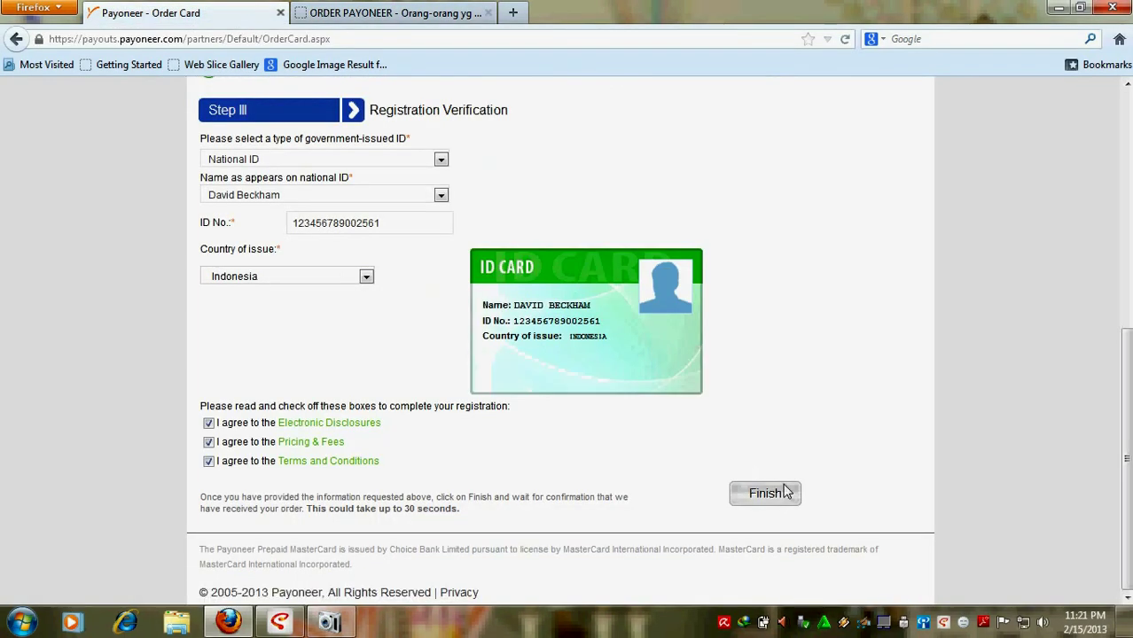
# Step: Switch back to the ORDER PAYONEER guide tab after checking Step III is complete
pyautogui.click(390, 12)
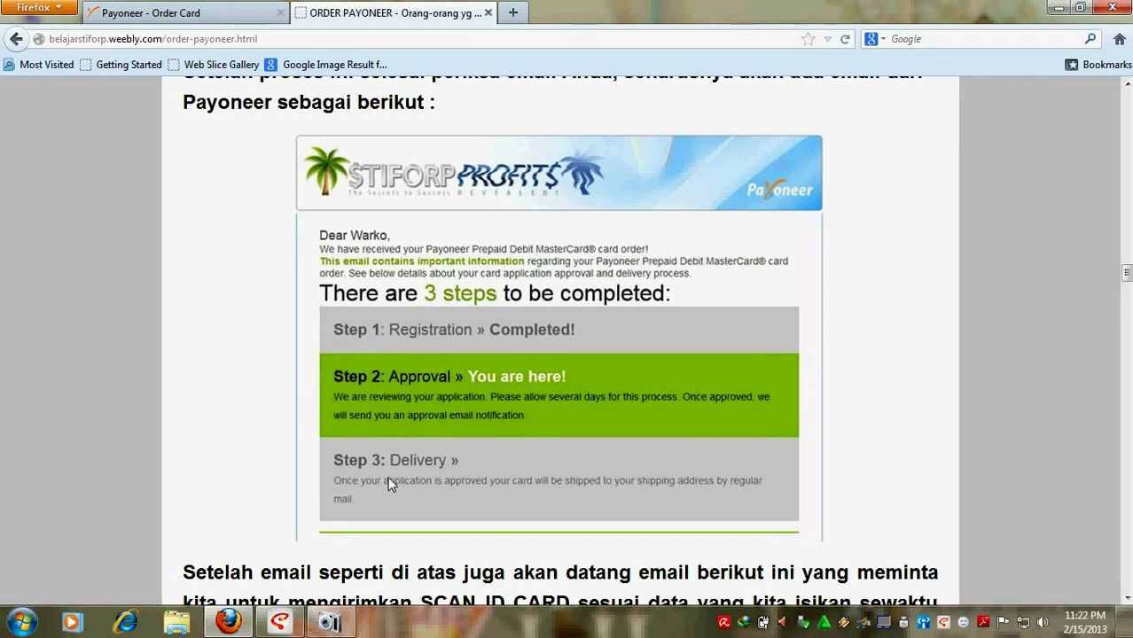
# Step: Scroll the guide past the email examples and ID upload form to the GAMBAR SUKSES PAYONEER section
pyautogui.scroll(2, 244, 208)
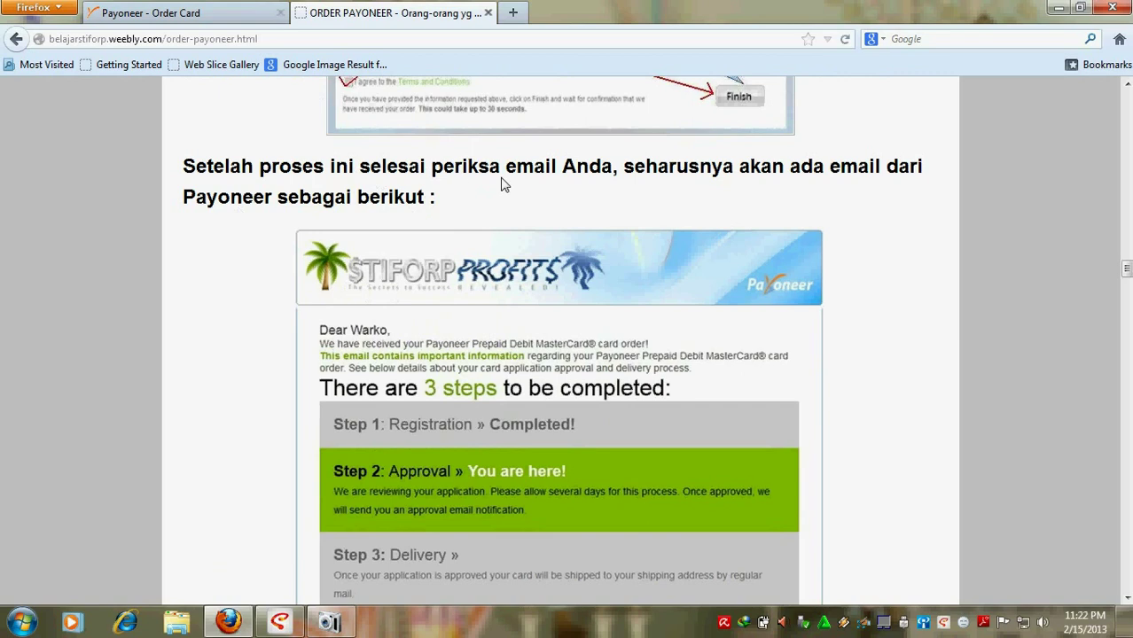
pyautogui.scroll(2, 568, 177)
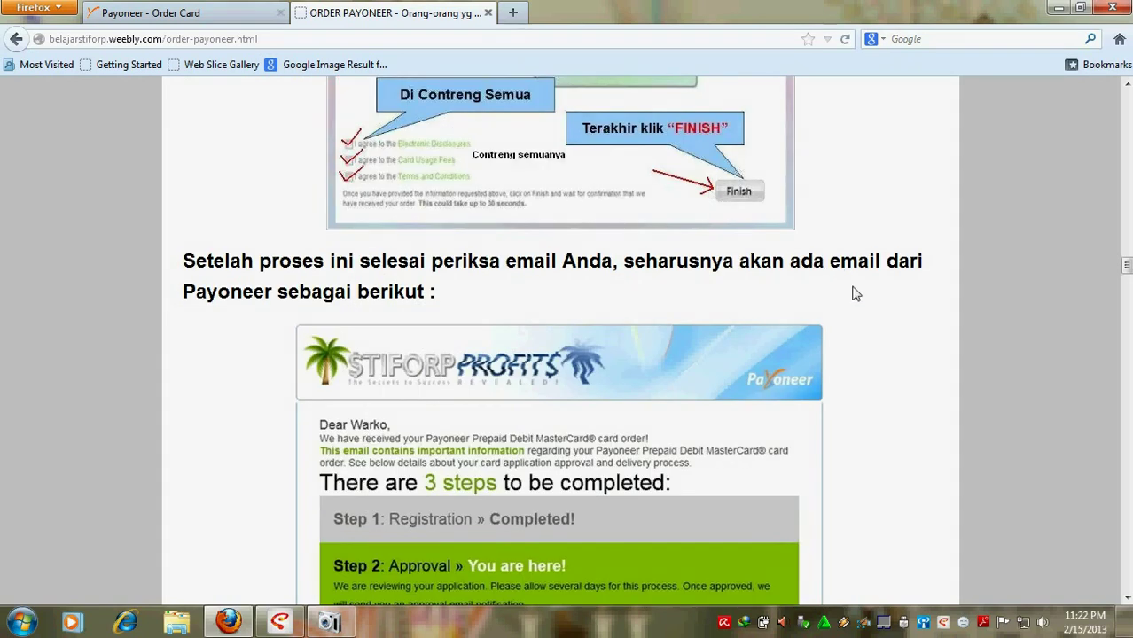
pyautogui.scroll(-1, 362, 312)
pyautogui.scroll(-4, 363, 313)
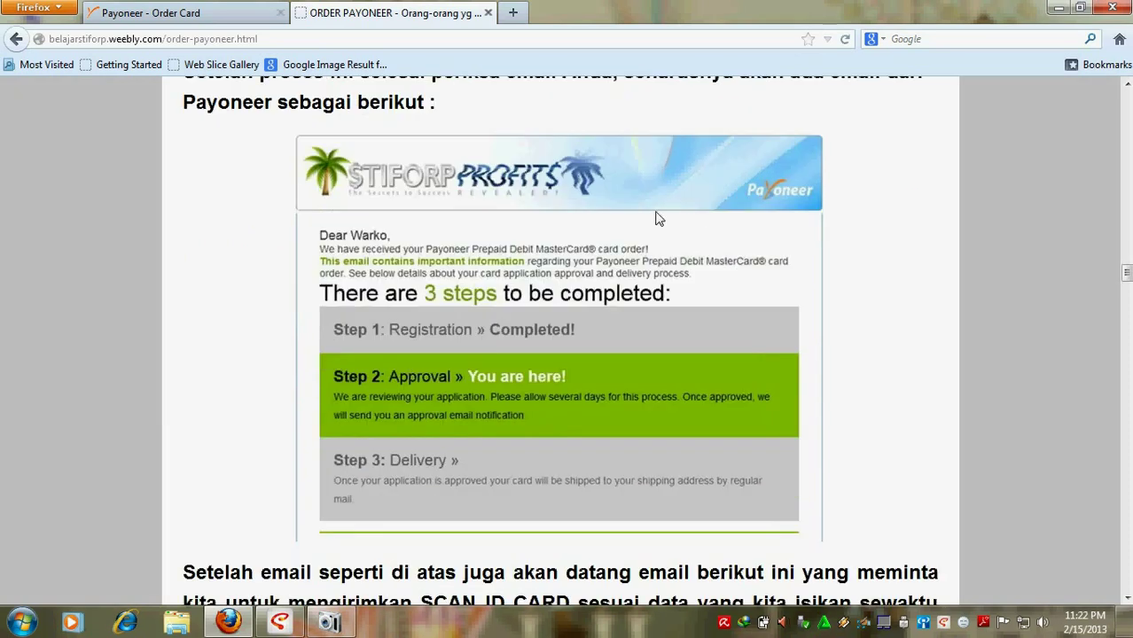
pyautogui.scroll(-7, 616, 235)
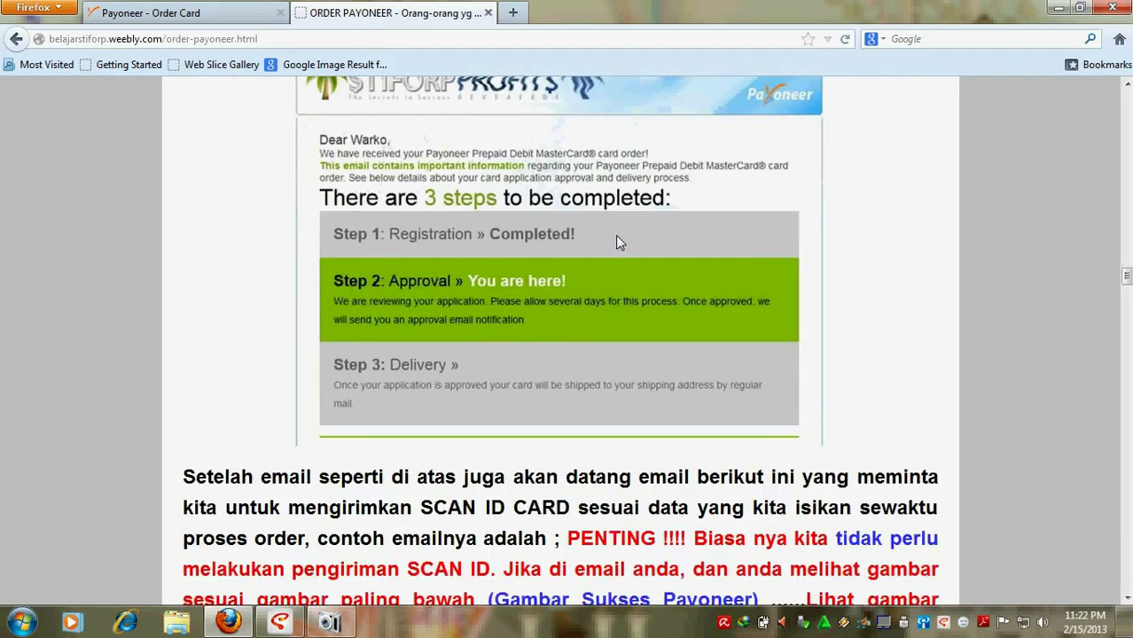
pyautogui.scroll(-2, 618, 242)
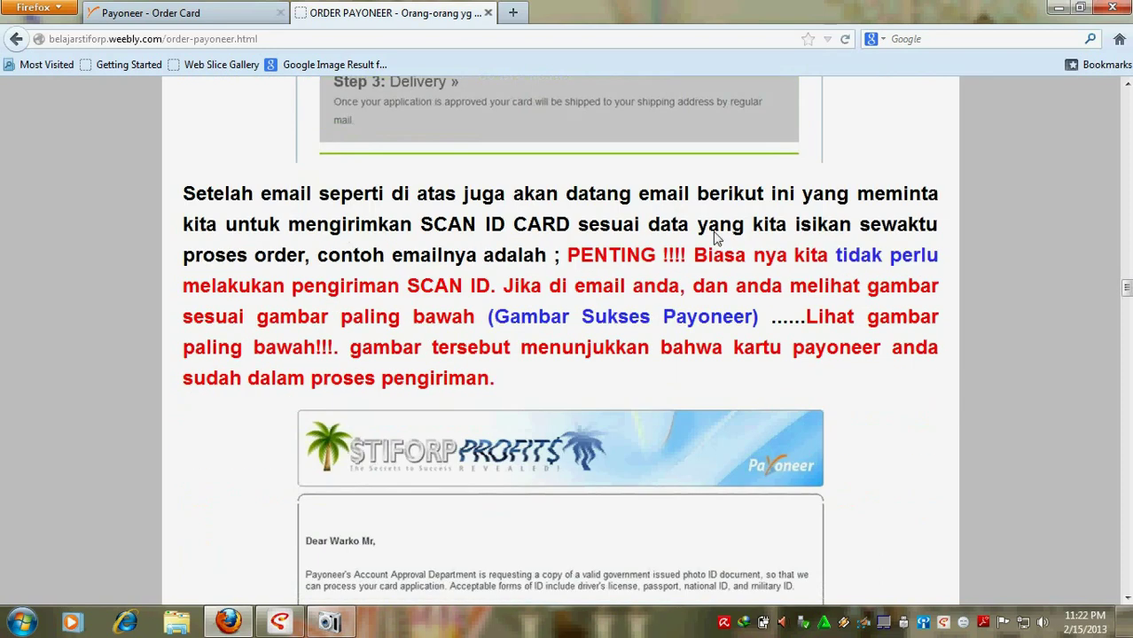
pyautogui.scroll(-2, 560, 290)
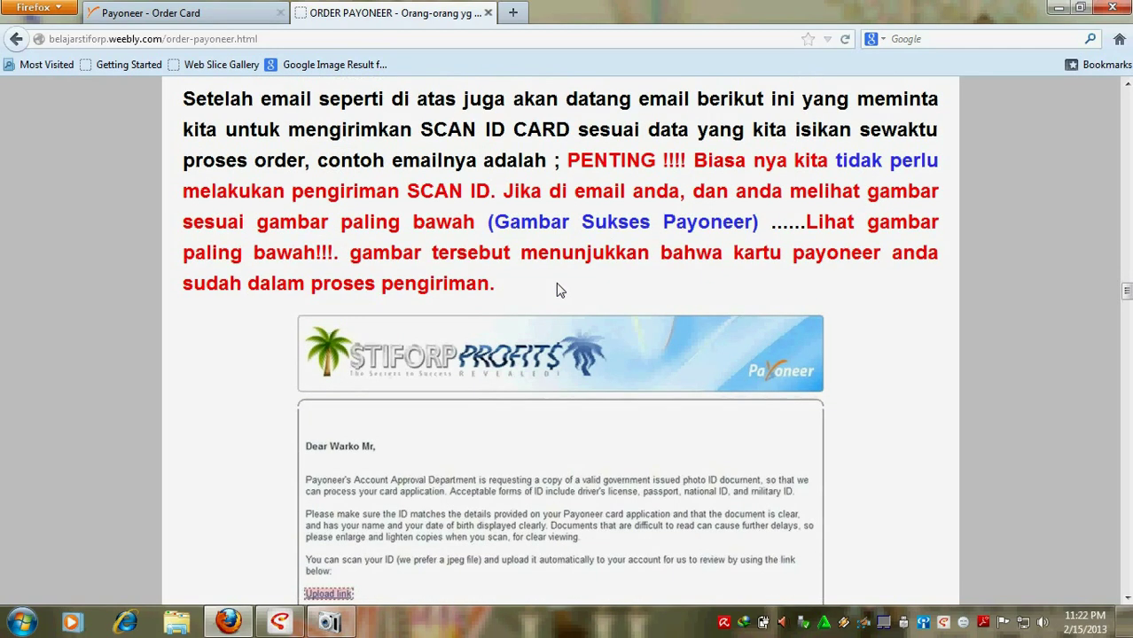
pyautogui.scroll(-7, 557, 290)
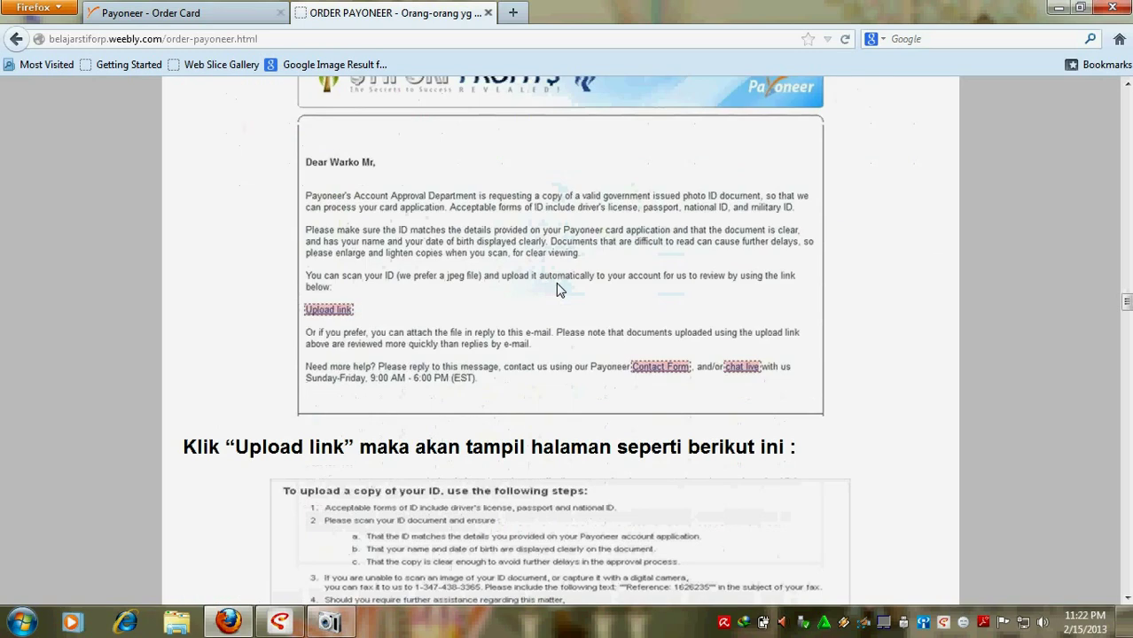
pyautogui.scroll(-4, 559, 290)
pyautogui.scroll(11, 556, 290)
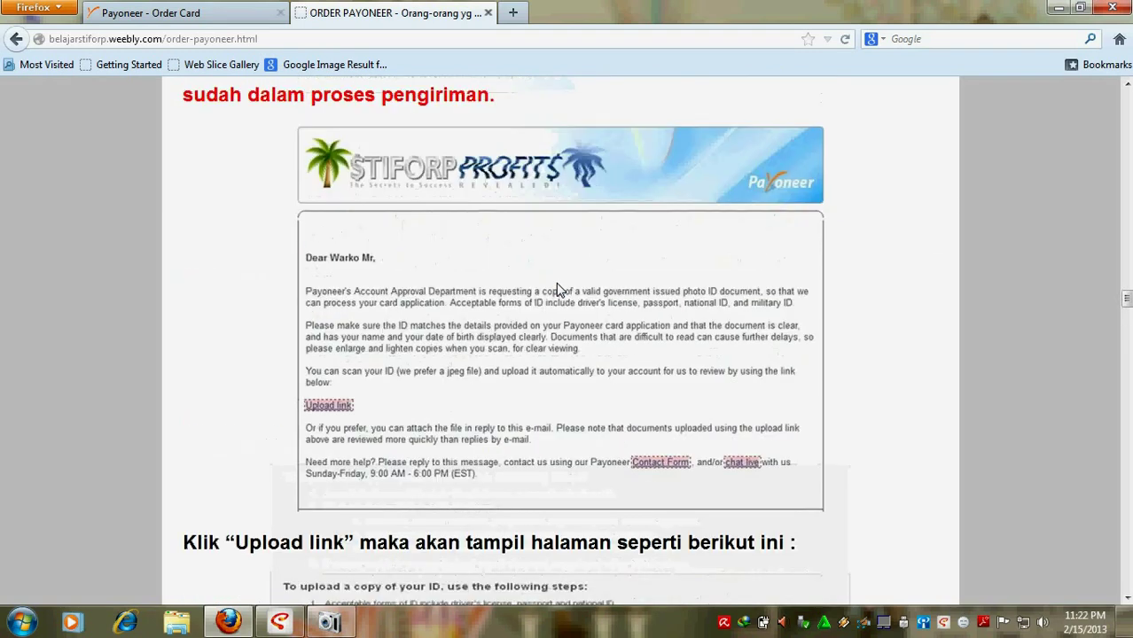
pyautogui.scroll(-16, 628, 306)
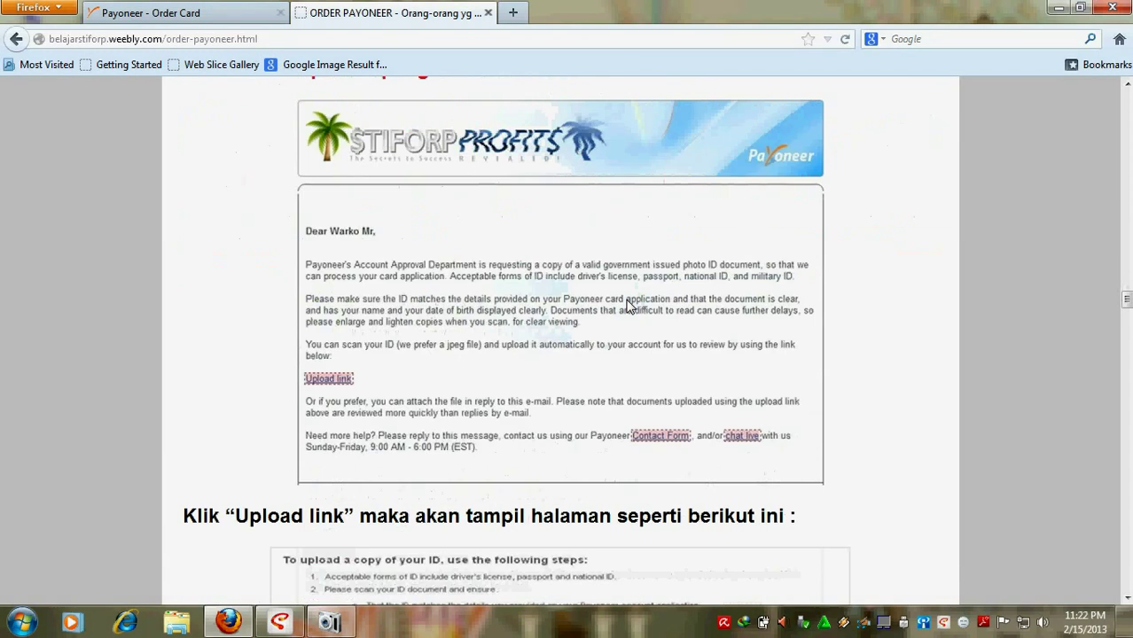
pyautogui.scroll(-7, 627, 306)
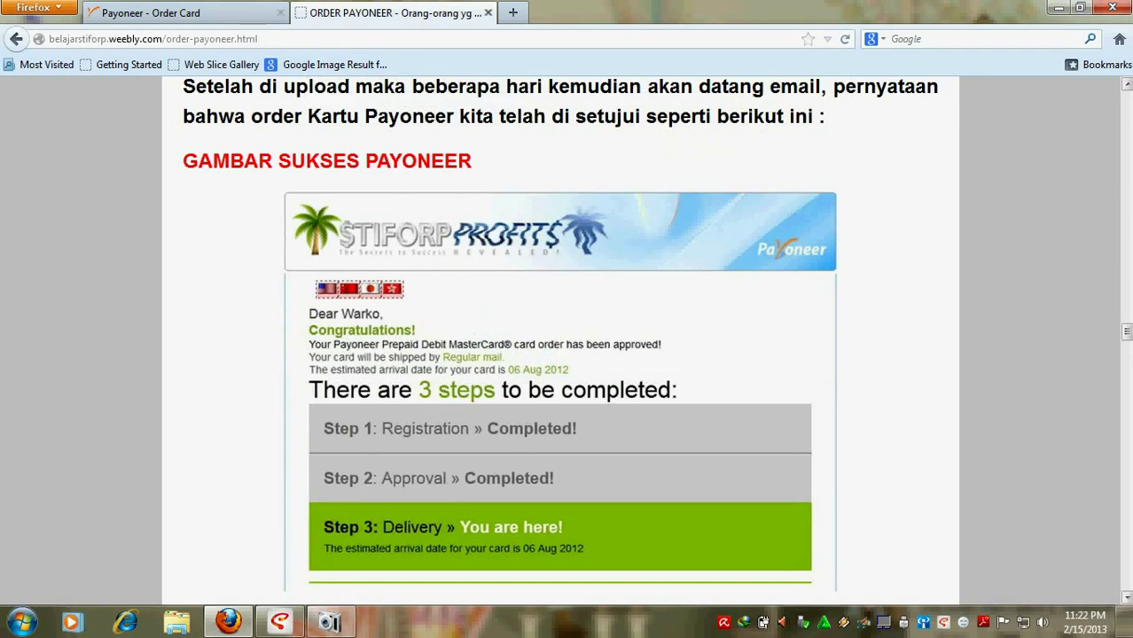
# Step: Scroll the Weebly guide to the note saying the card should arrive 06 agustus 2012
pyautogui.scroll(1, 1129, 341)
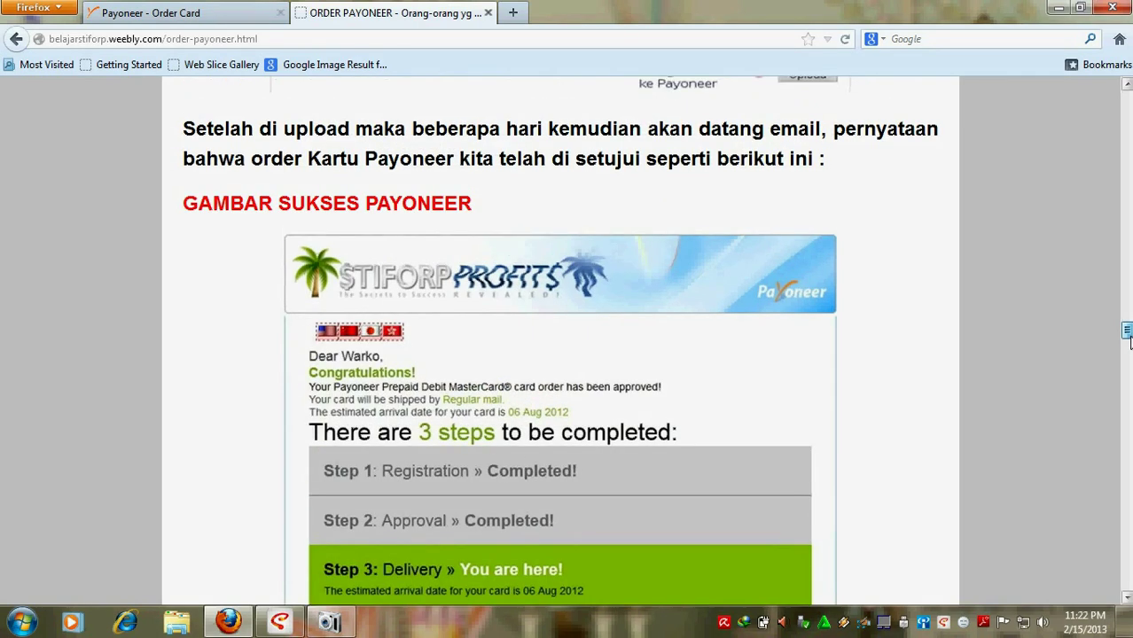
pyautogui.scroll(-1, 1130, 341)
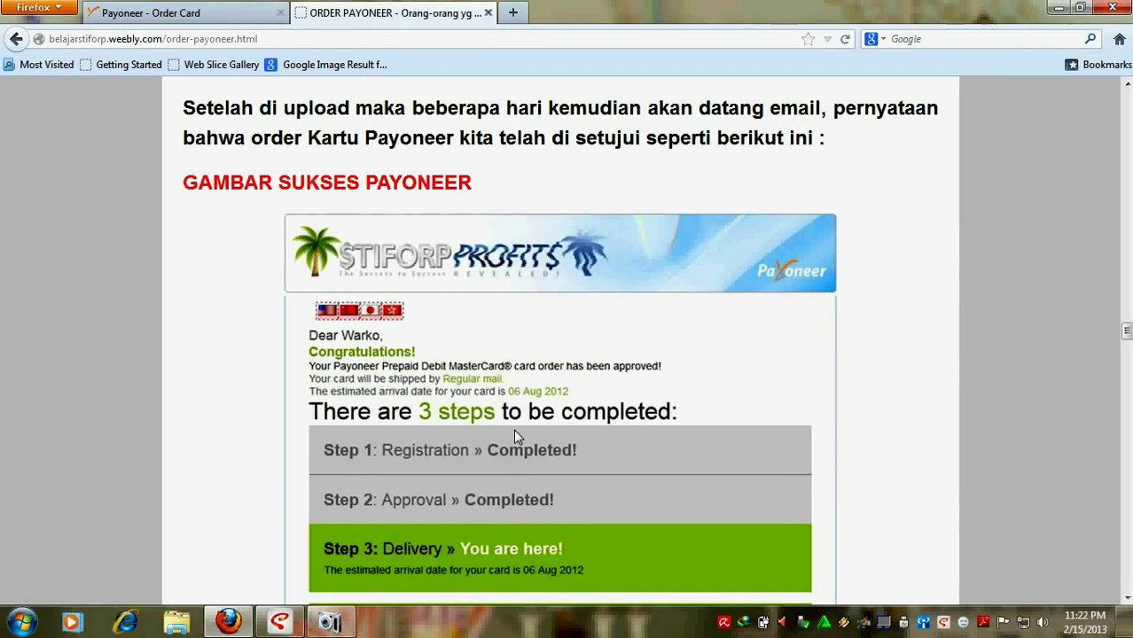
pyautogui.scroll(-2, 346, 383)
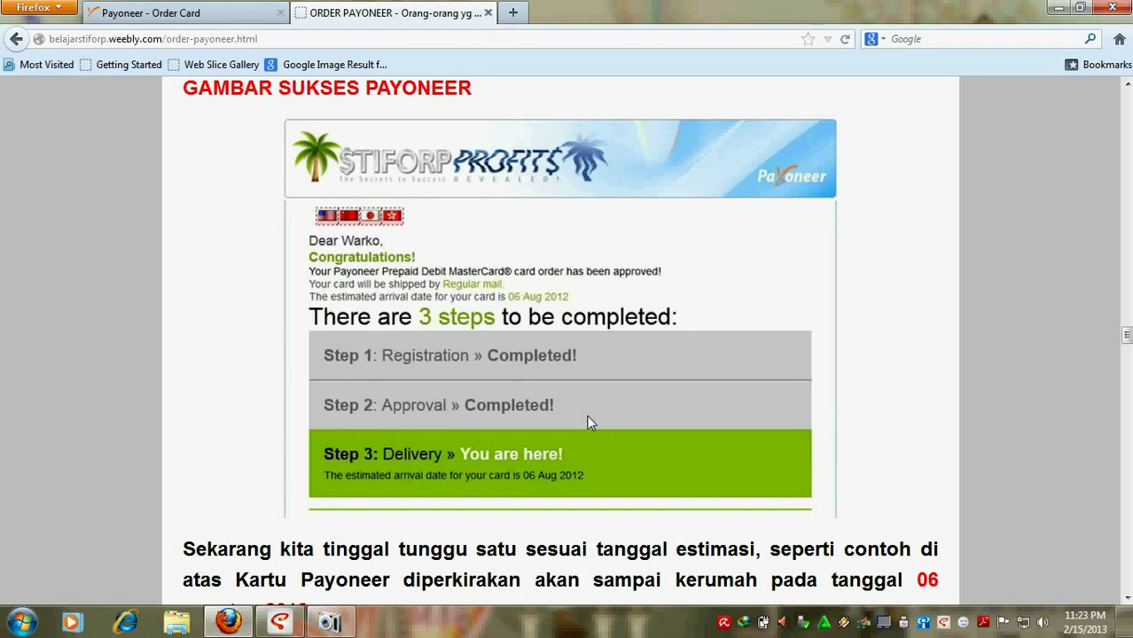
pyautogui.scroll(-2, 589, 423)
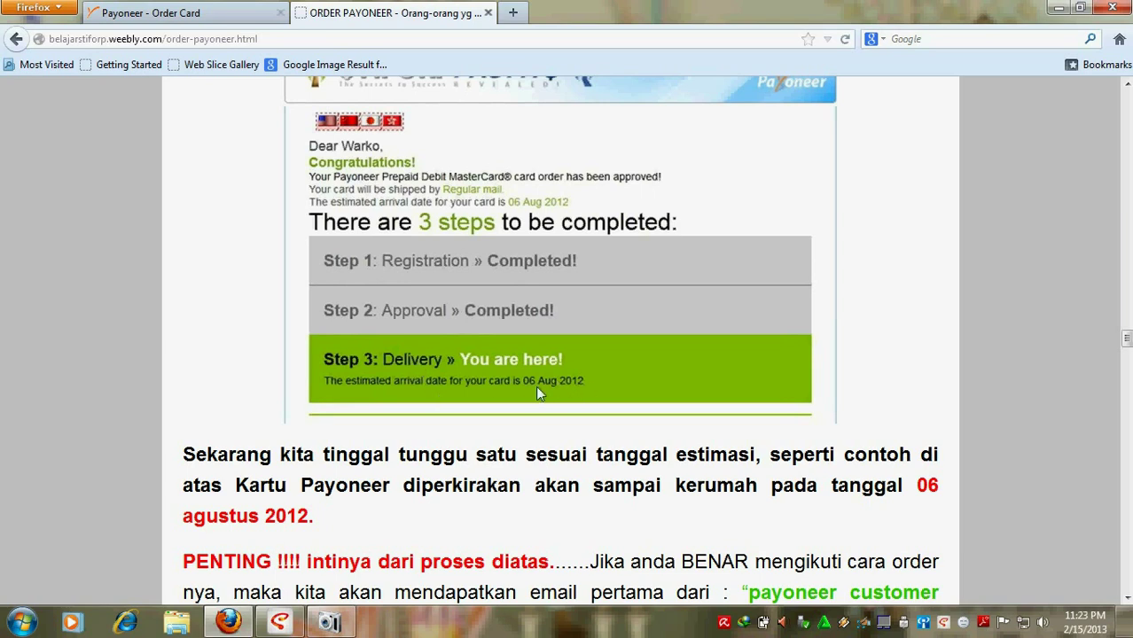
pyautogui.scroll(-2, 536, 390)
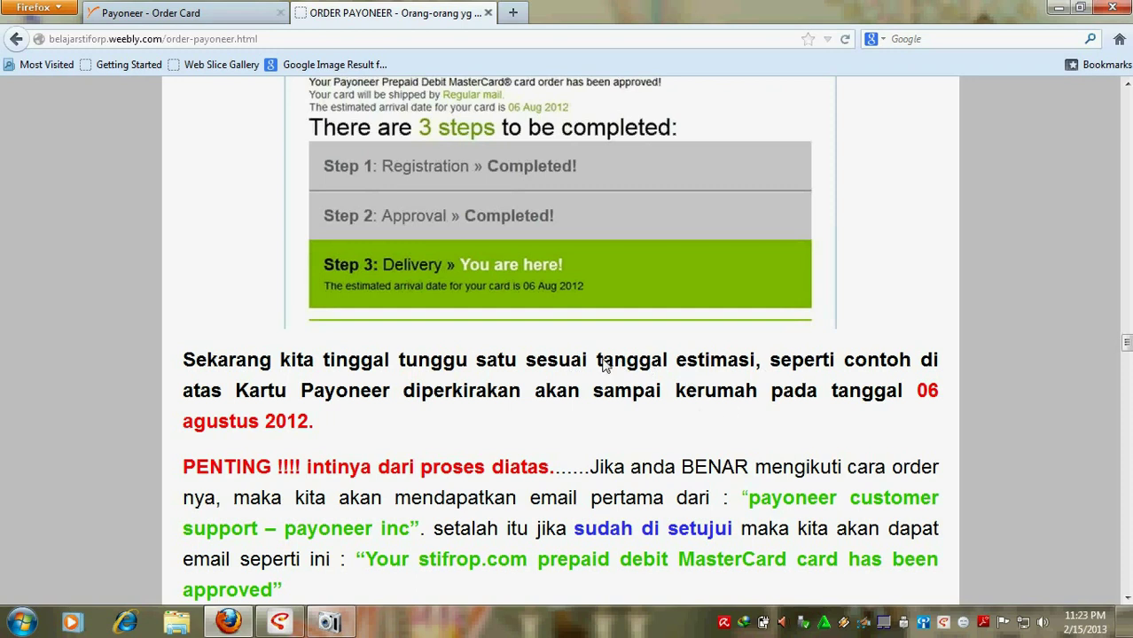
# Step: Highlight 'tanggal estimasi', the payoneer customer support sender, and the card-approved email subject in turn
pyautogui.moveTo(597, 363); pyautogui.dragTo(756, 364)
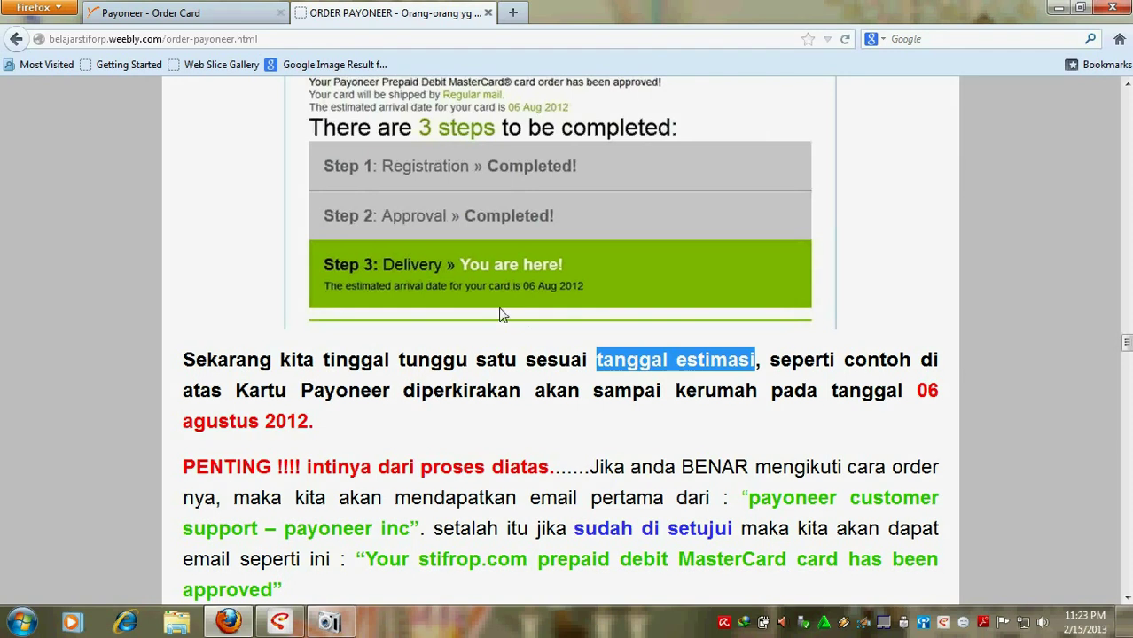
pyautogui.scroll(-2, 506, 319)
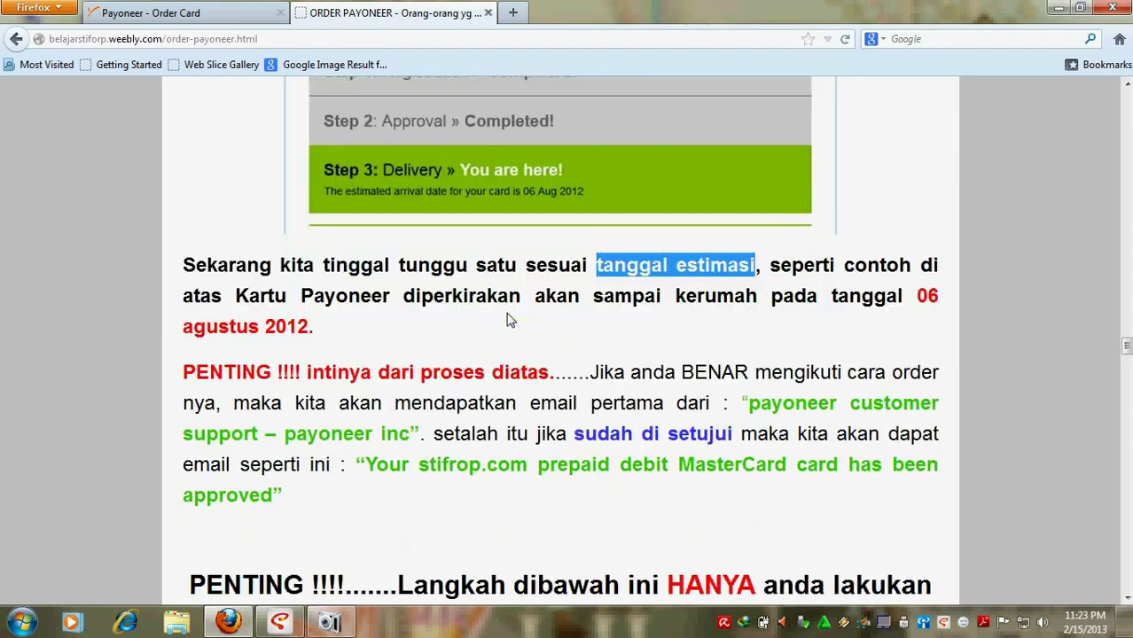
pyautogui.scroll(-2, 509, 319)
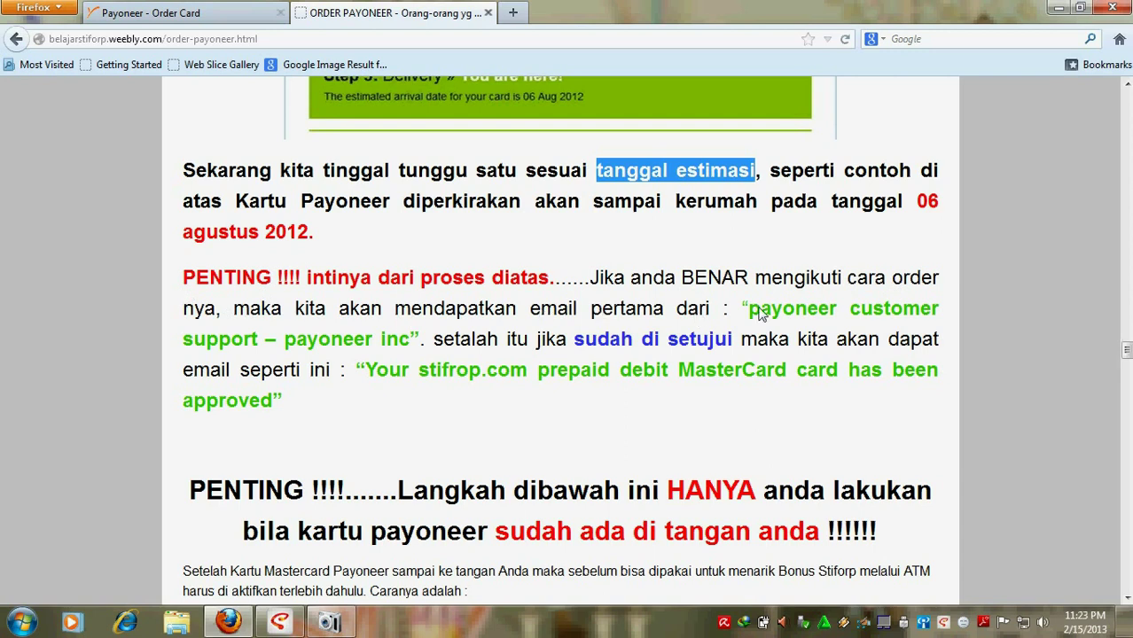
pyautogui.click(752, 316)
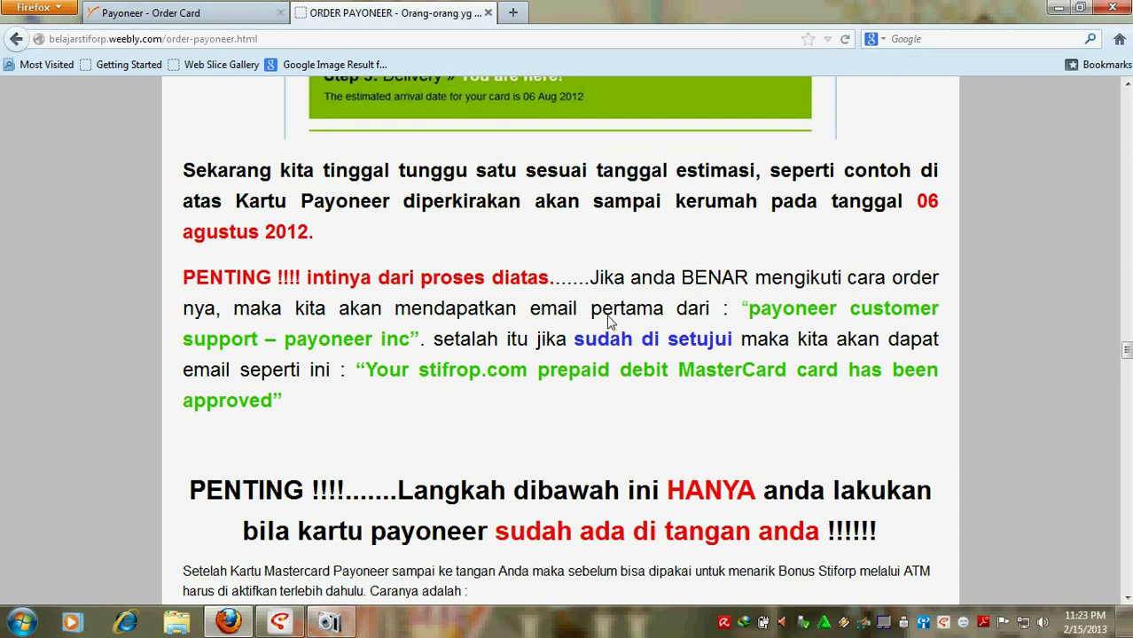
pyautogui.keyDown('shift'); pyautogui.click(417, 350); pyautogui.keyUp('shift')
pyautogui.keyDown('shift'); pyautogui.click(422, 349); pyautogui.keyUp('shift')
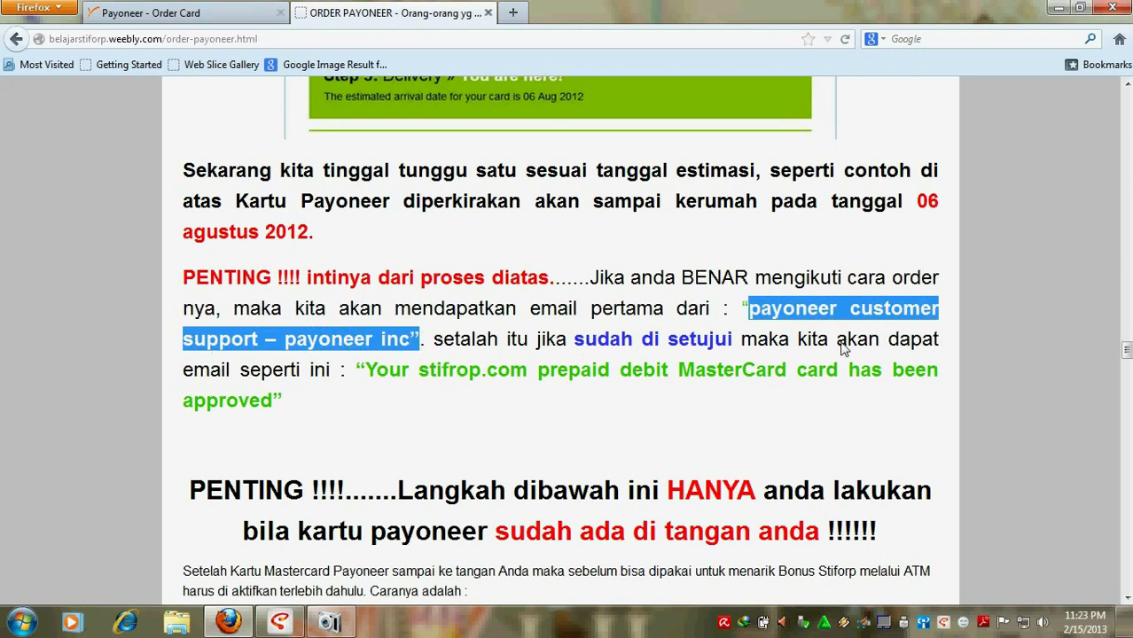
pyautogui.click(365, 376)
pyautogui.keyDown('shift'); pyautogui.click(301, 402); pyautogui.keyUp('shift')
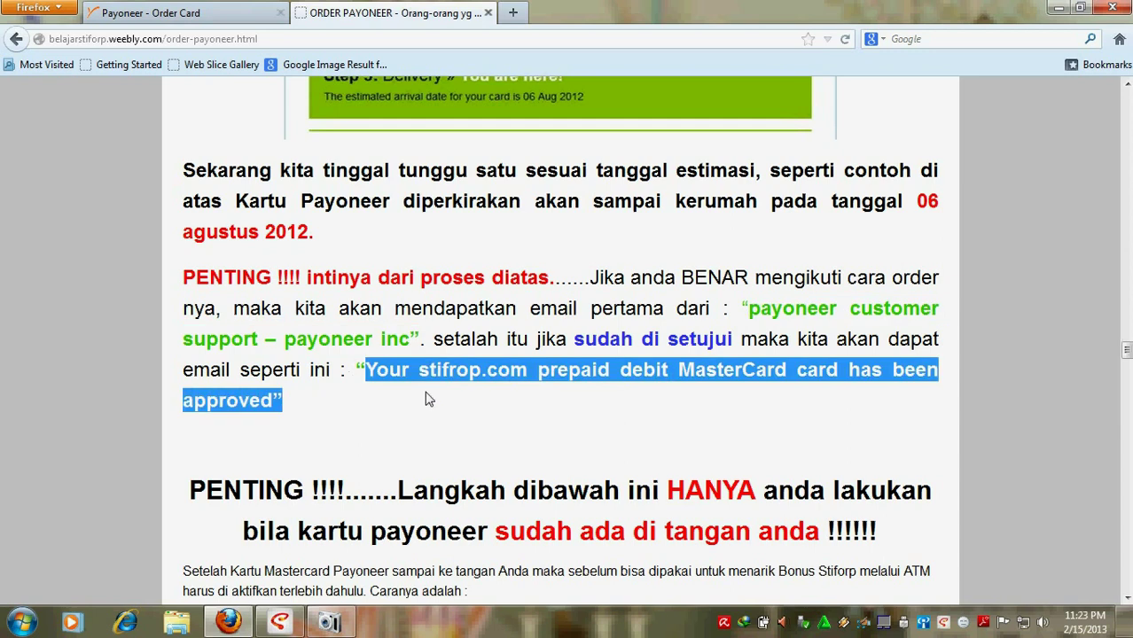
pyautogui.scroll(4, 425, 399)
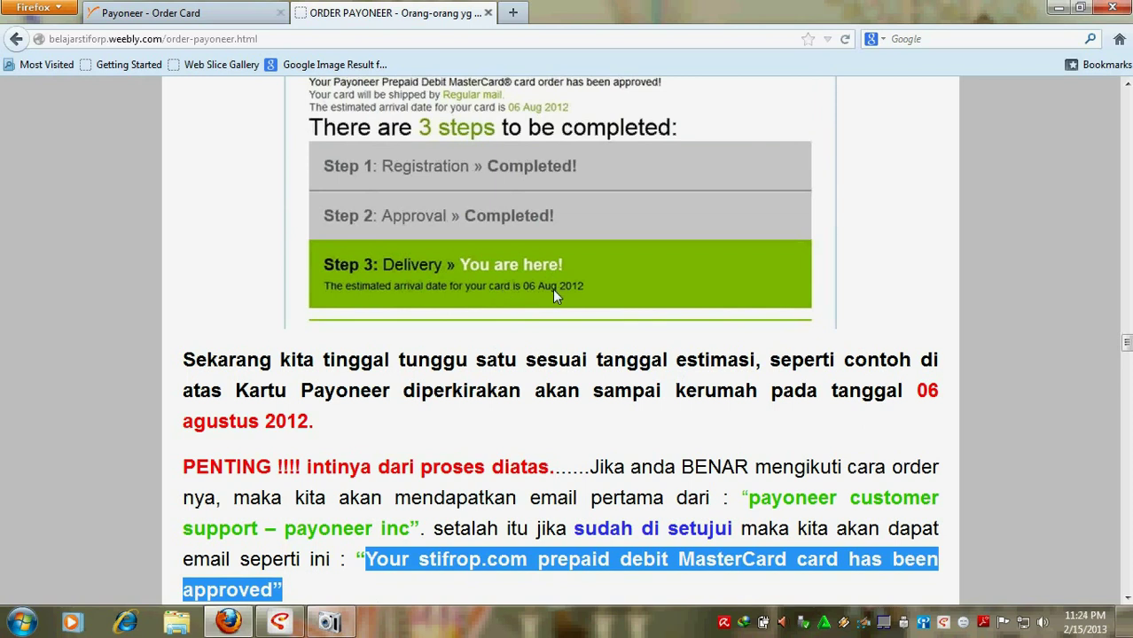
pyautogui.scroll(-2, 660, 359)
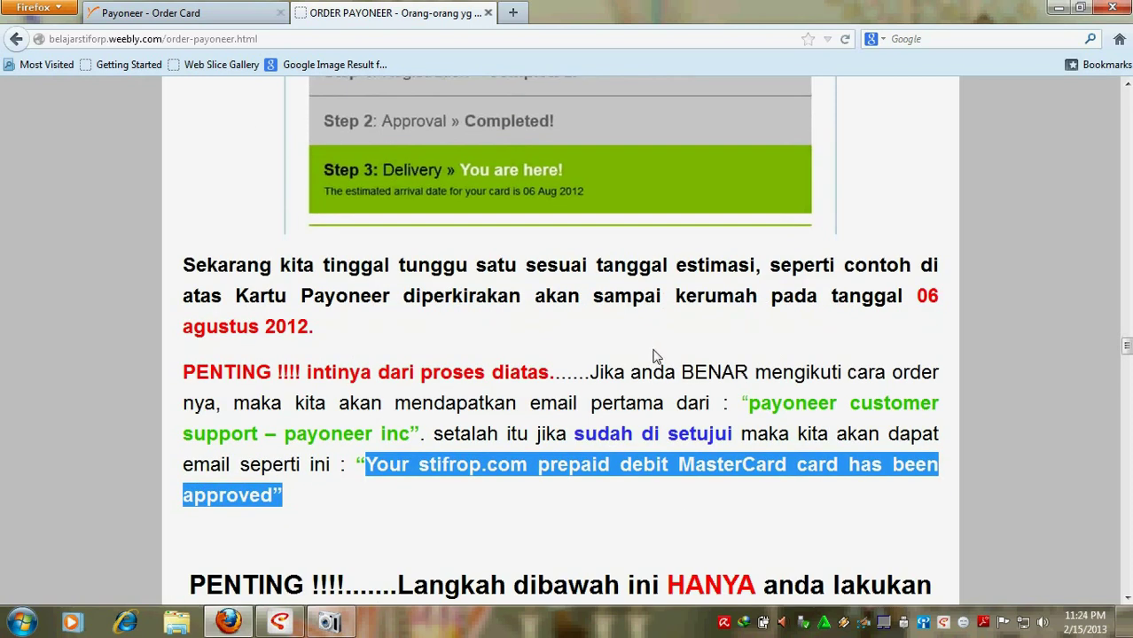
# Step: Return to the Payoneer order form and review Step III with all three agreement boxes ticked
pyautogui.click(172, 16)
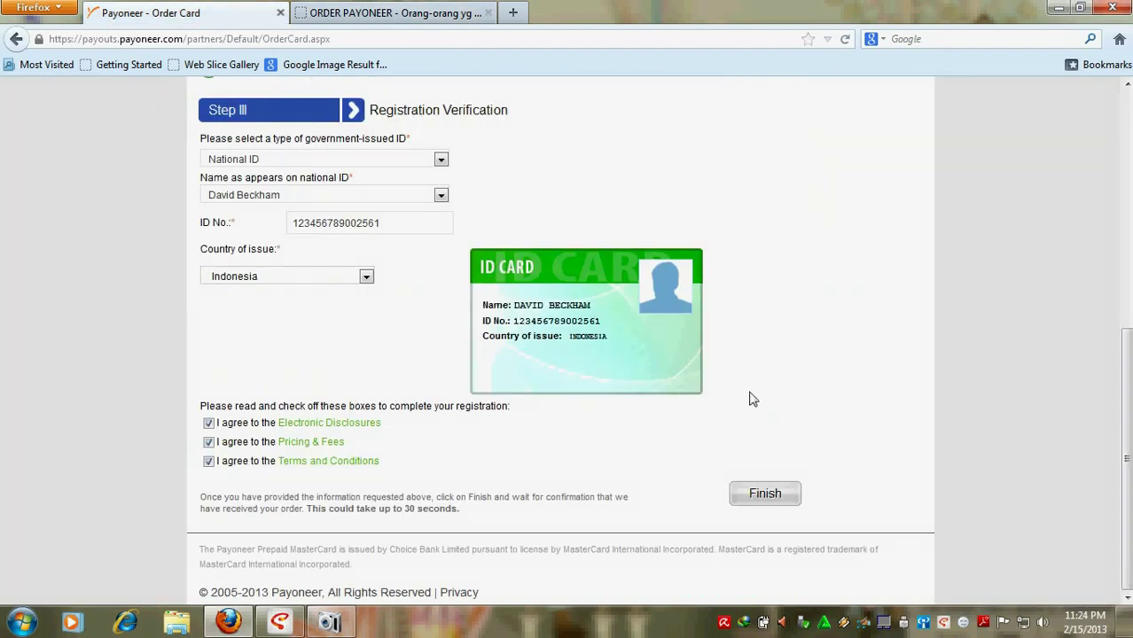
pyautogui.scroll(5, 593, 359)
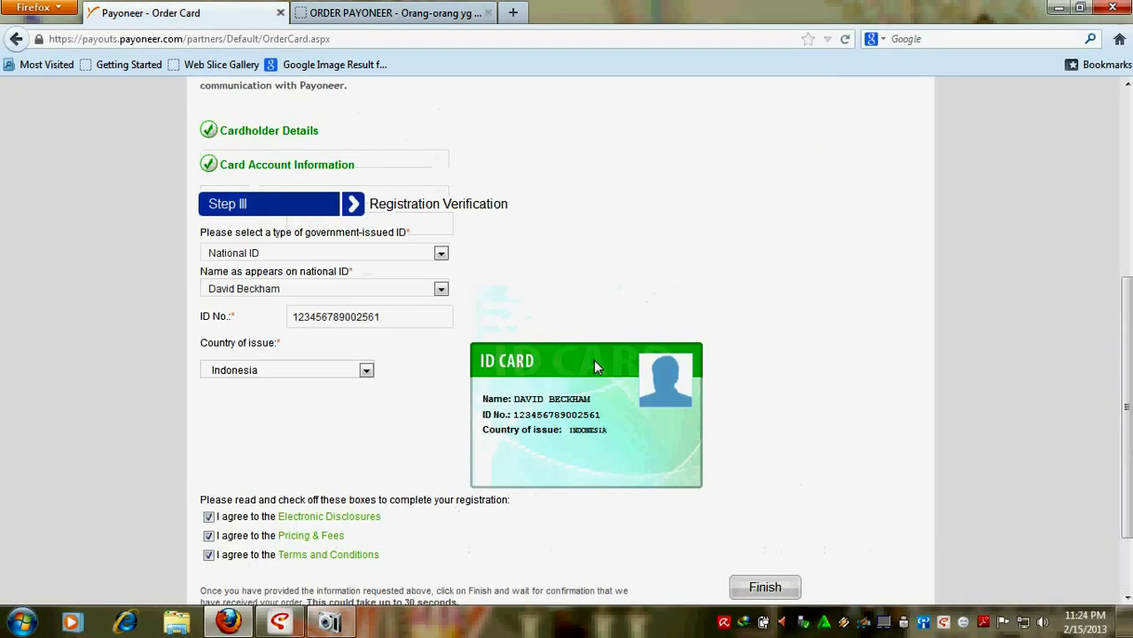
pyautogui.scroll(3, 596, 367)
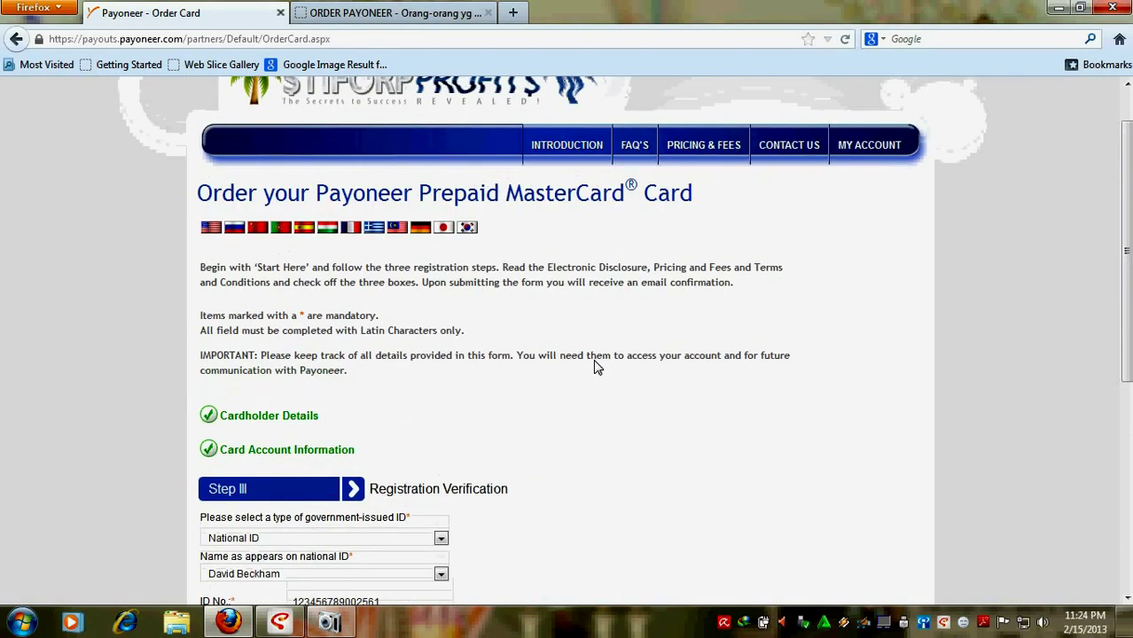
pyautogui.scroll(-4, 595, 367)
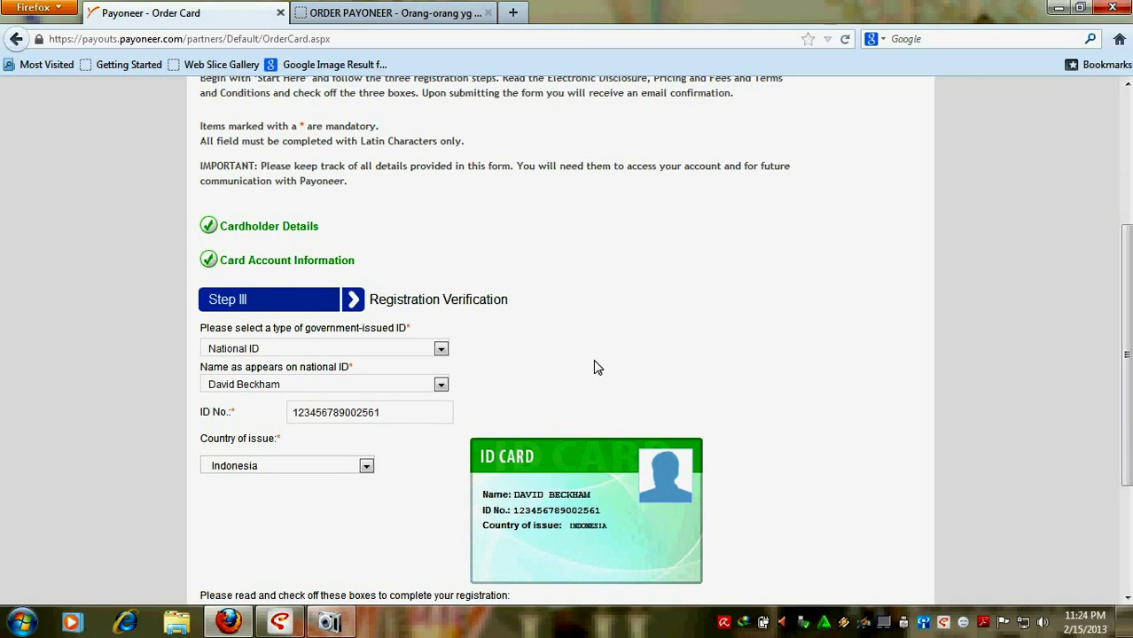
pyautogui.scroll(-4, 596, 367)
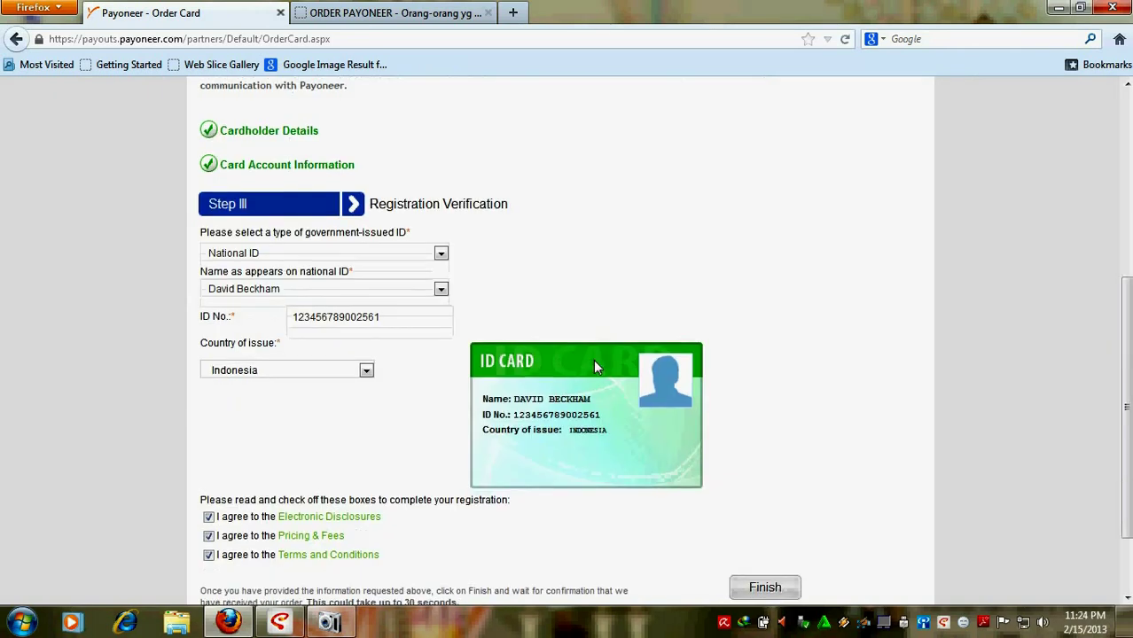